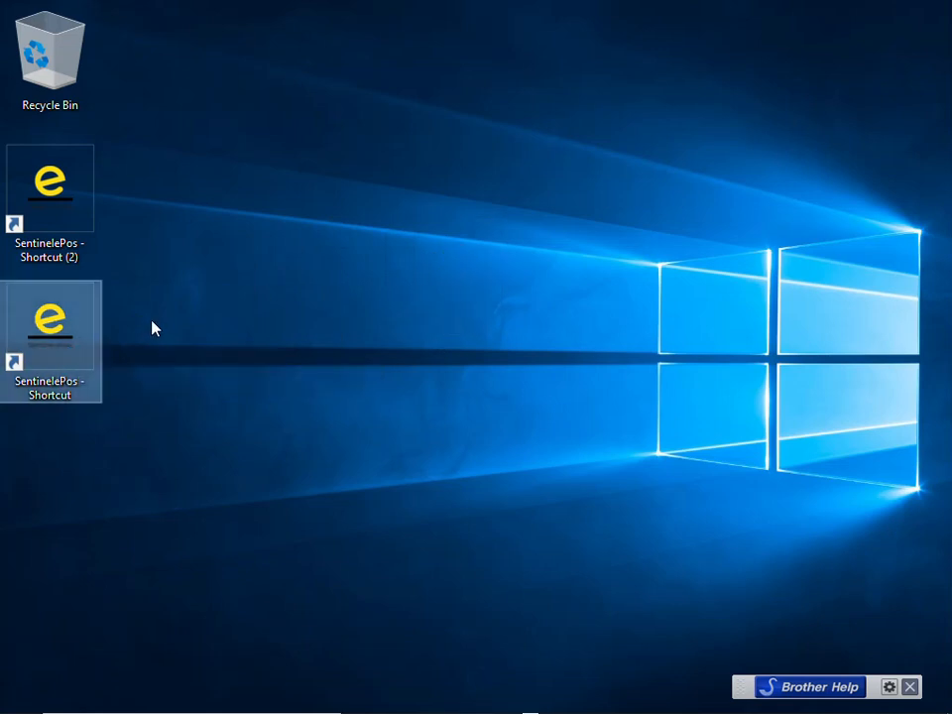
Launch Sentinel ePos from its desktop shortcut
key("Return")
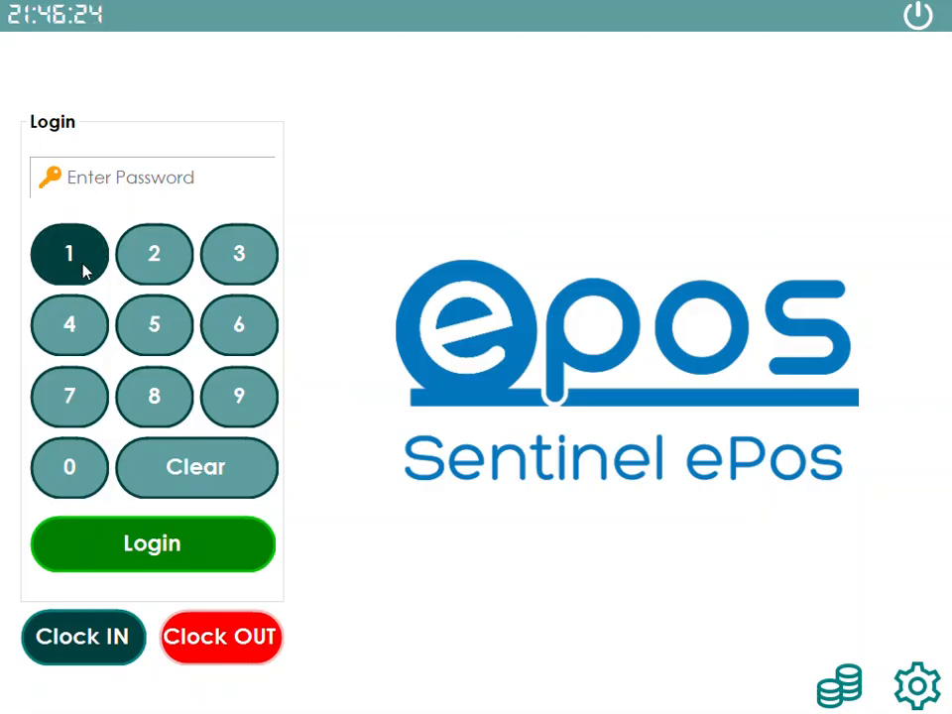
Log in as admin with the three-digit PIN and focus the item search box
left_click(85, 270)
left_click(158, 263)
left_click(238, 260)
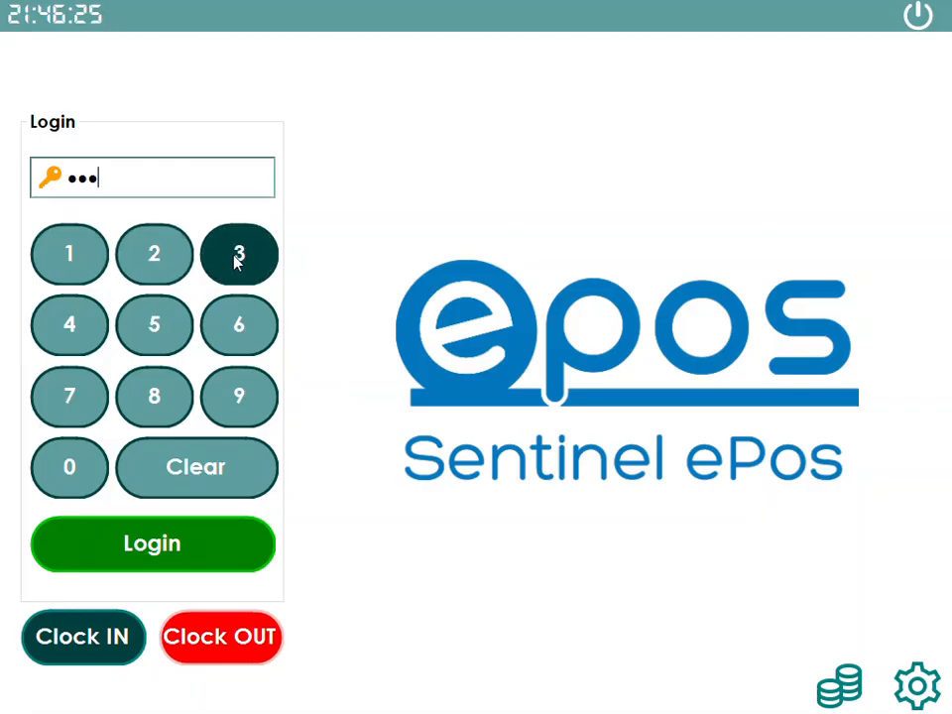
left_click(177, 560)
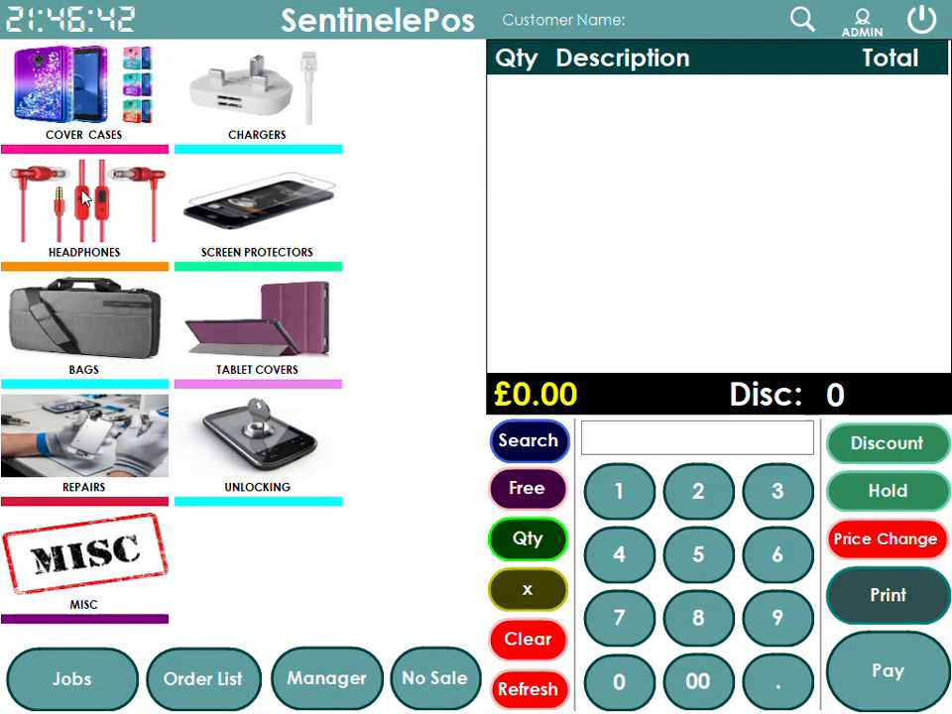
left_click(672, 437)
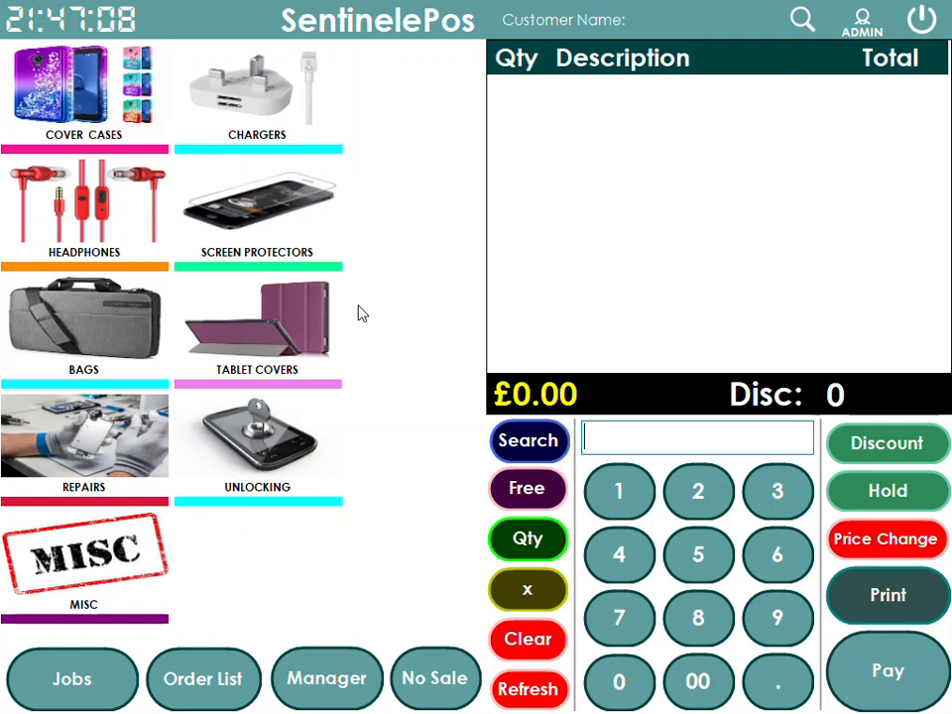
Open Manager > POS Items > Category and select the COVER & CASES category
left_click(327, 679)
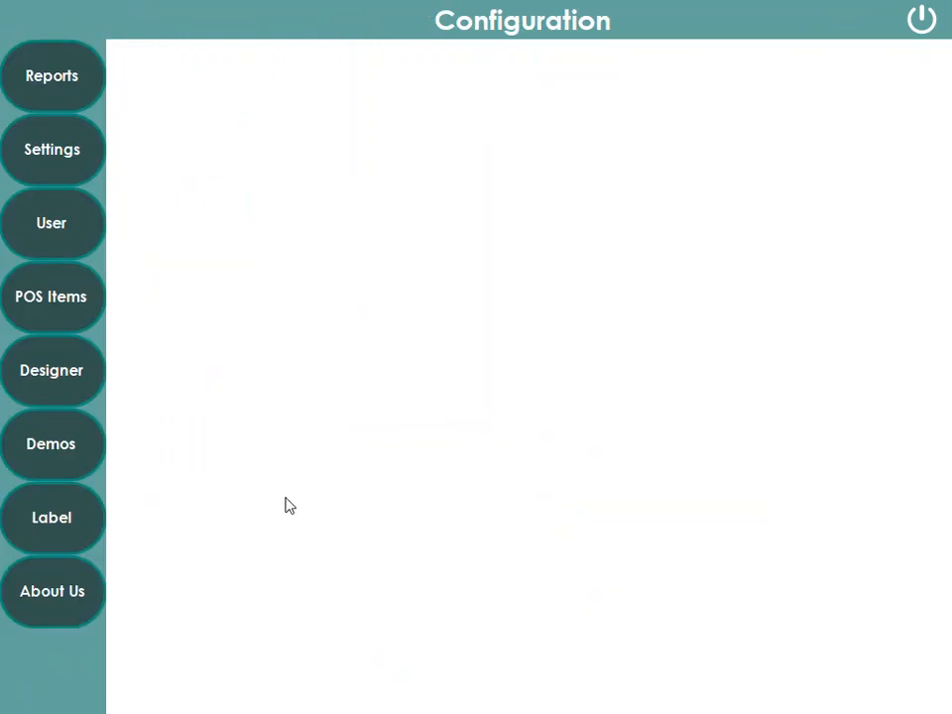
left_click(62, 316)
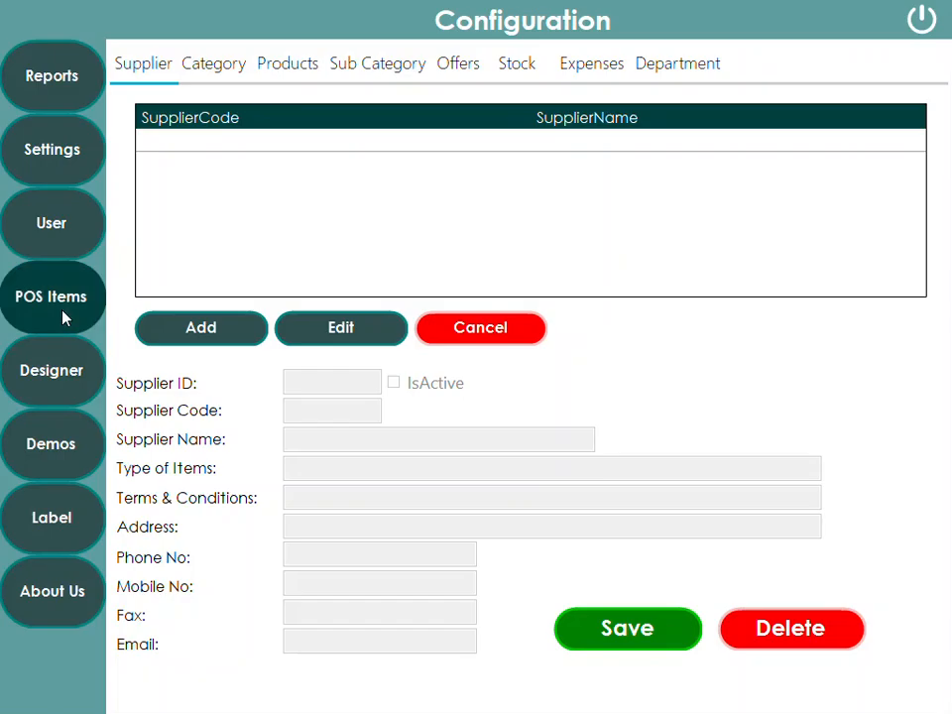
left_click(226, 74)
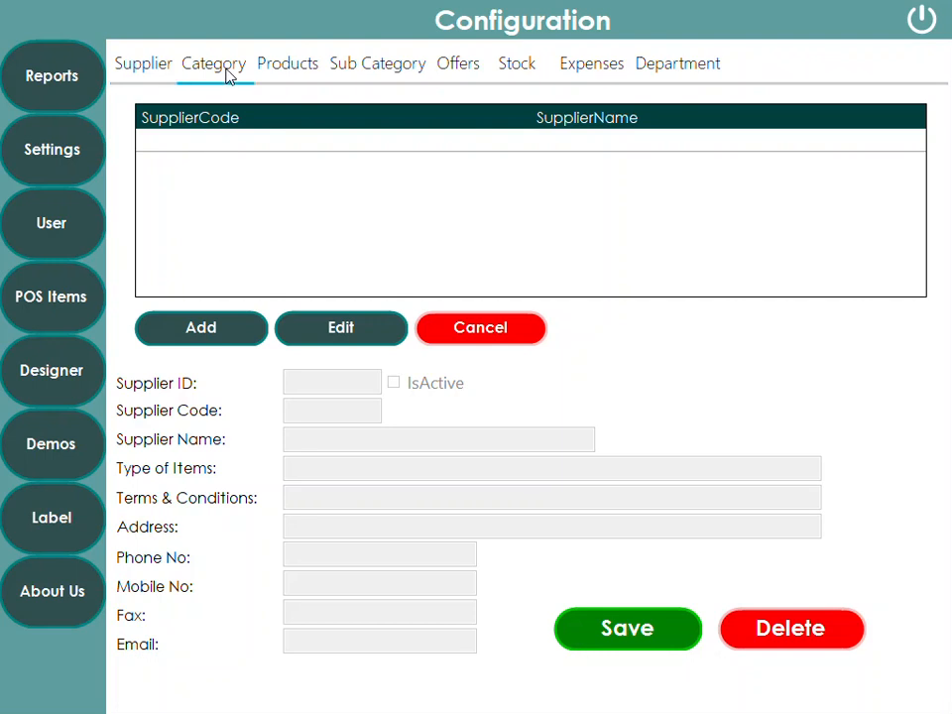
left_click(716, 166)
left_click(714, 186)
left_click(708, 210)
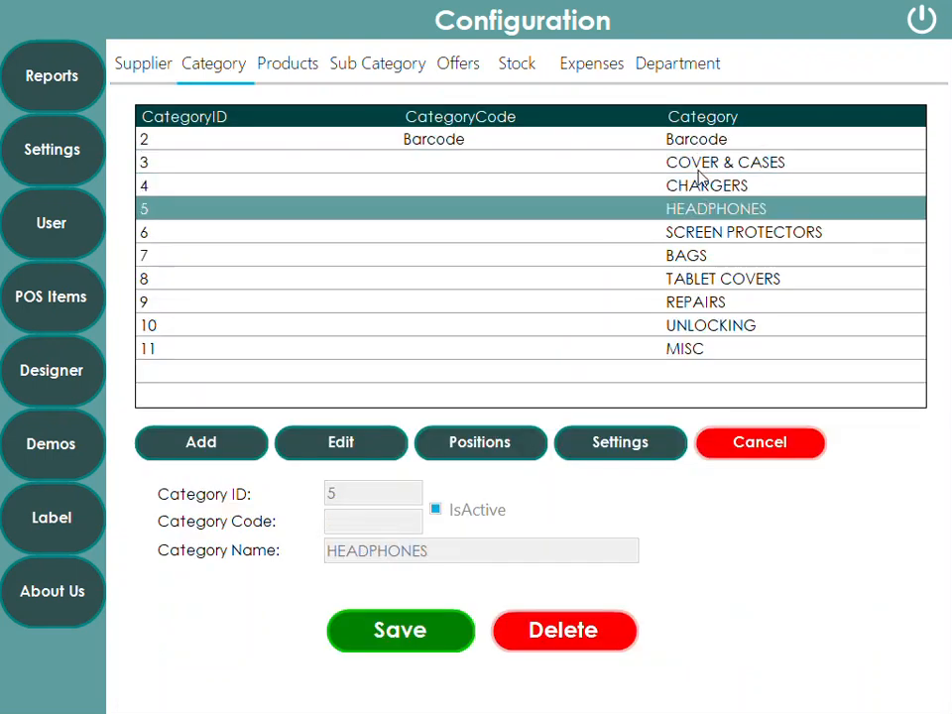
left_click(704, 169)
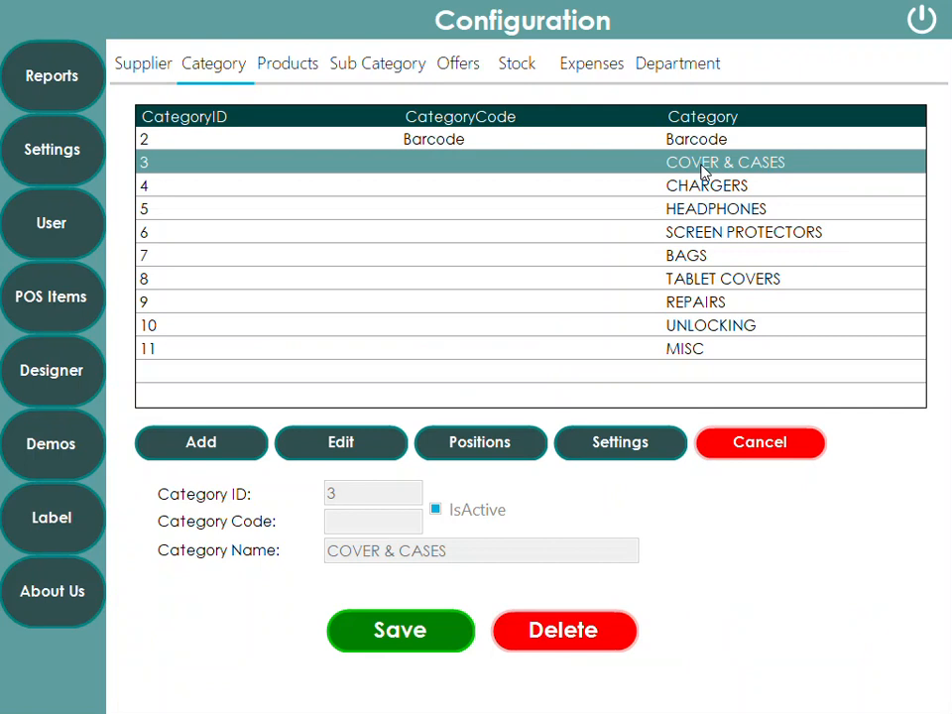
Set the COVER & CASES button to width 160, height 100 and font size 10
left_click(608, 452)
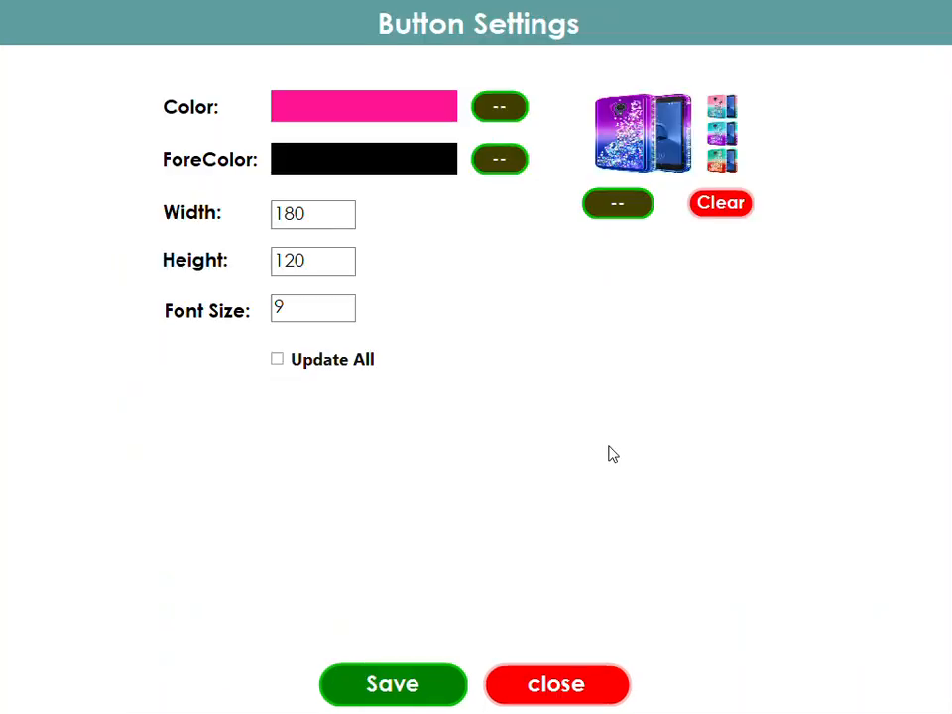
left_click_drag(316, 212, 220, 232)
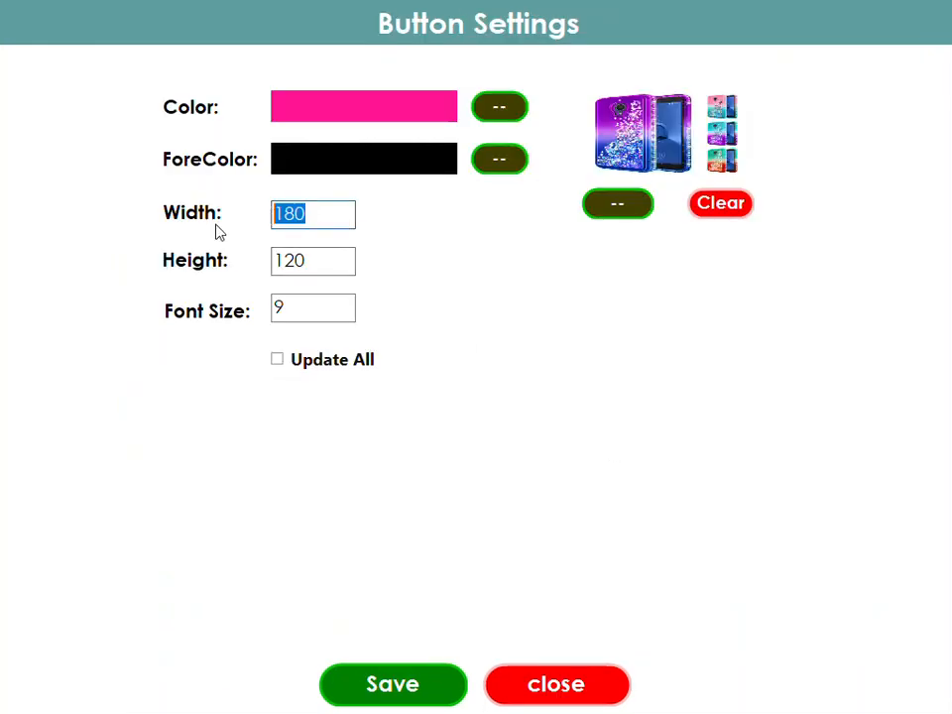
type("15")
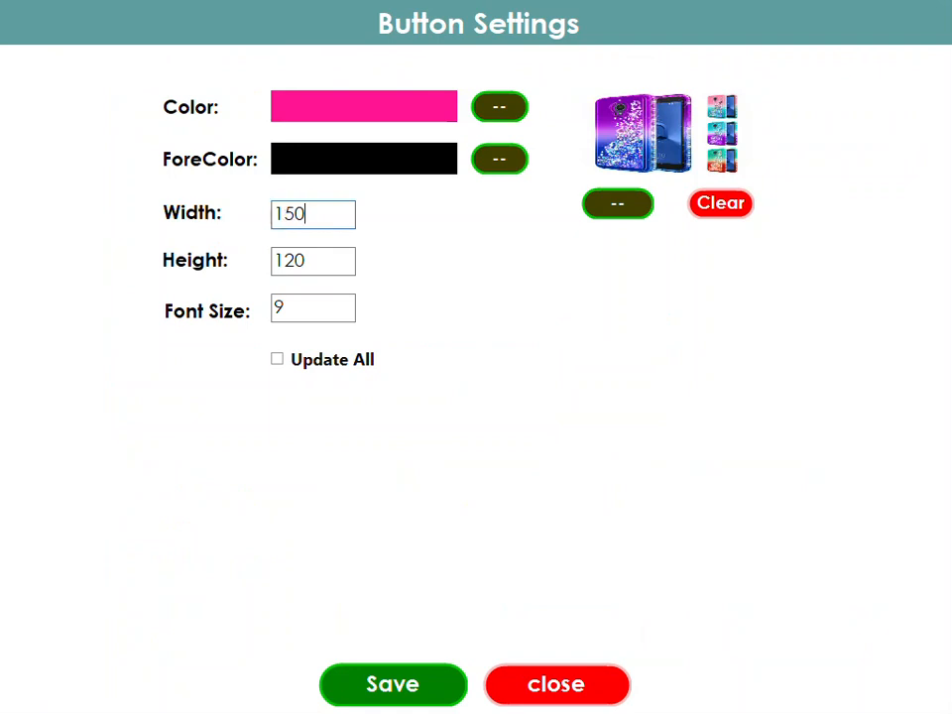
key("BackSpace")
key("BackSpace")
type("60")
left_click_drag(329, 267, 168, 273)
type("10")
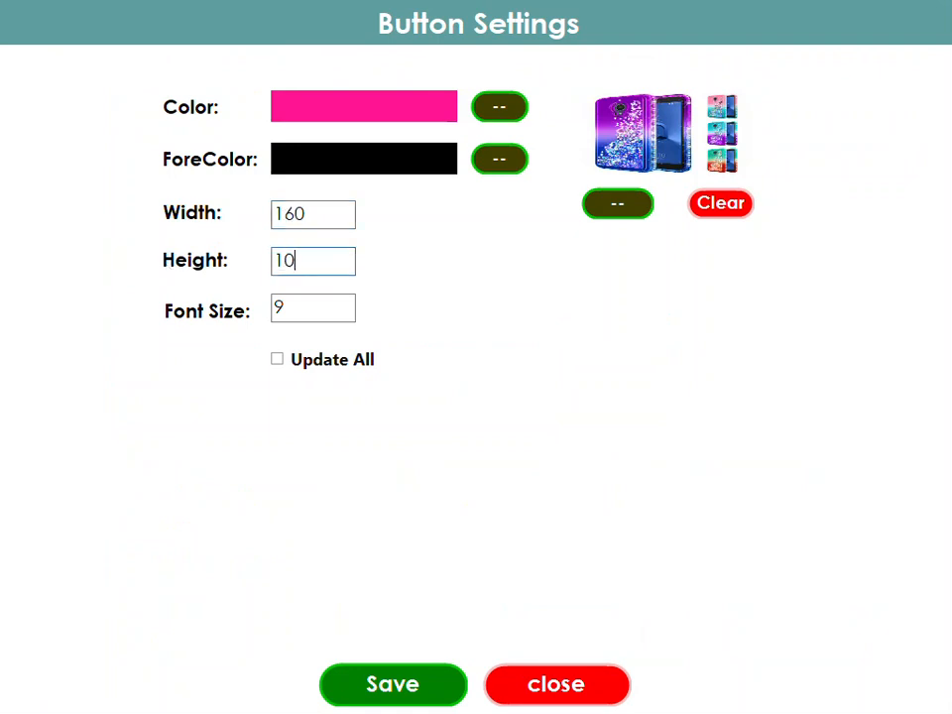
left_click_drag(322, 309, 221, 314)
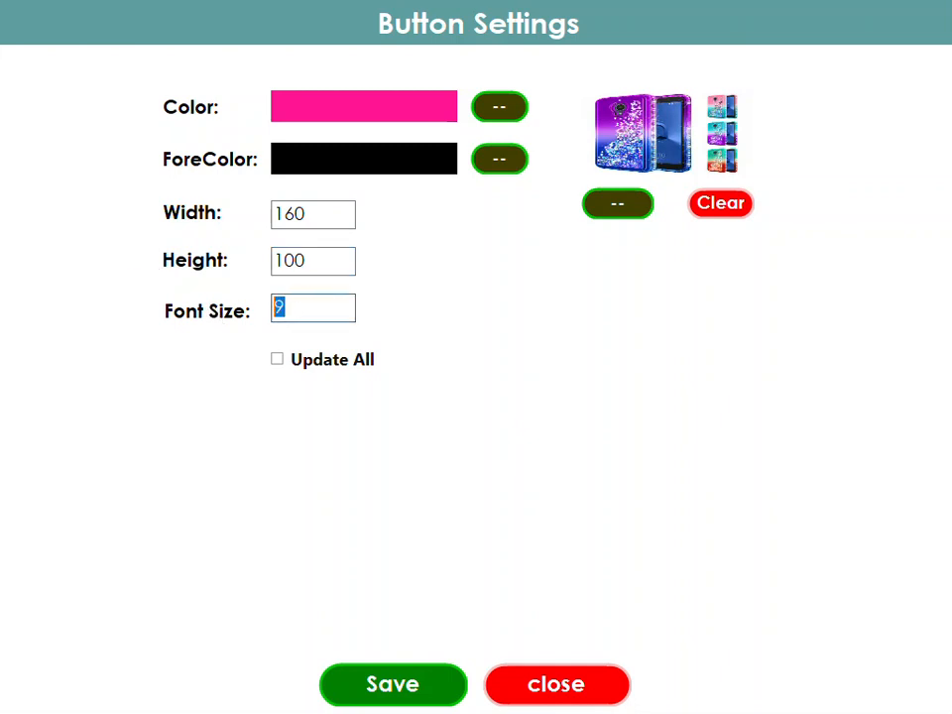
type("10")
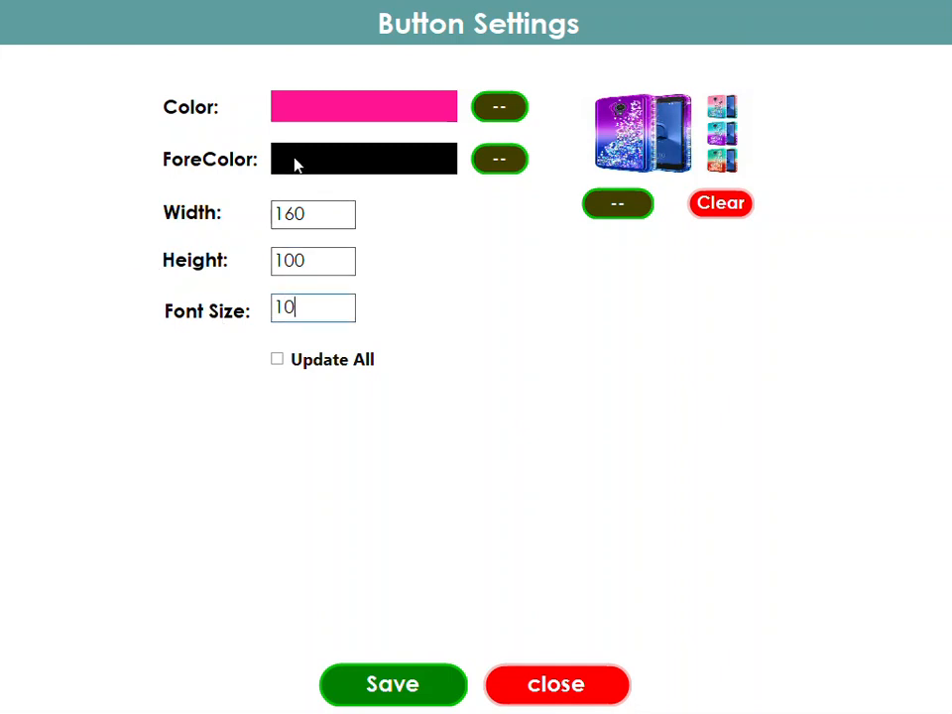
key("Tab")
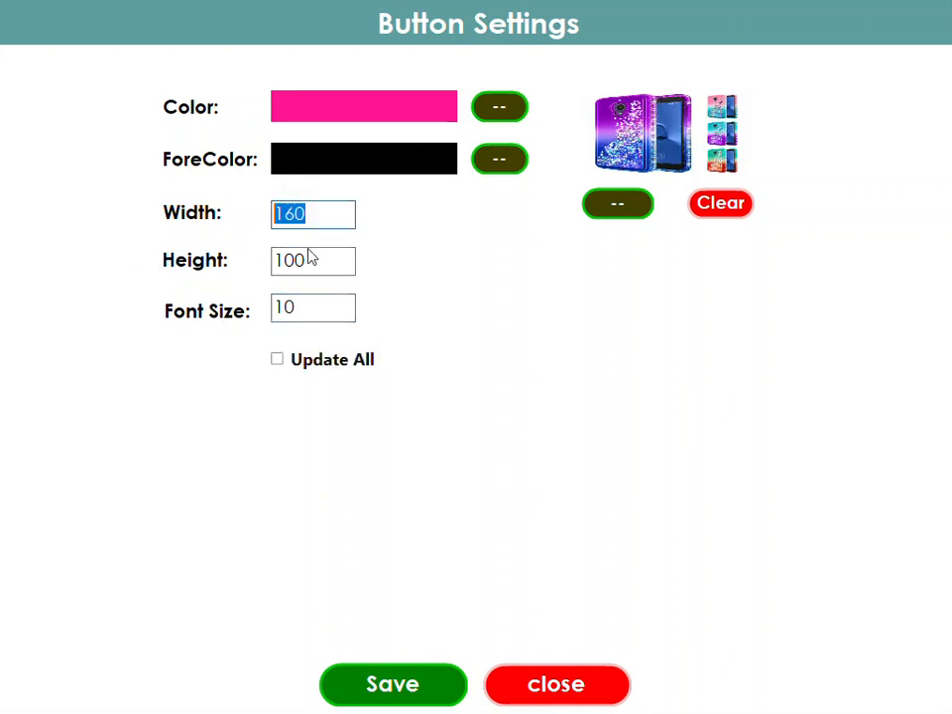
key("Tab")
key("Tab")
Tick Update All and save so every category button gets the 160×100 size
left_click(281, 362)
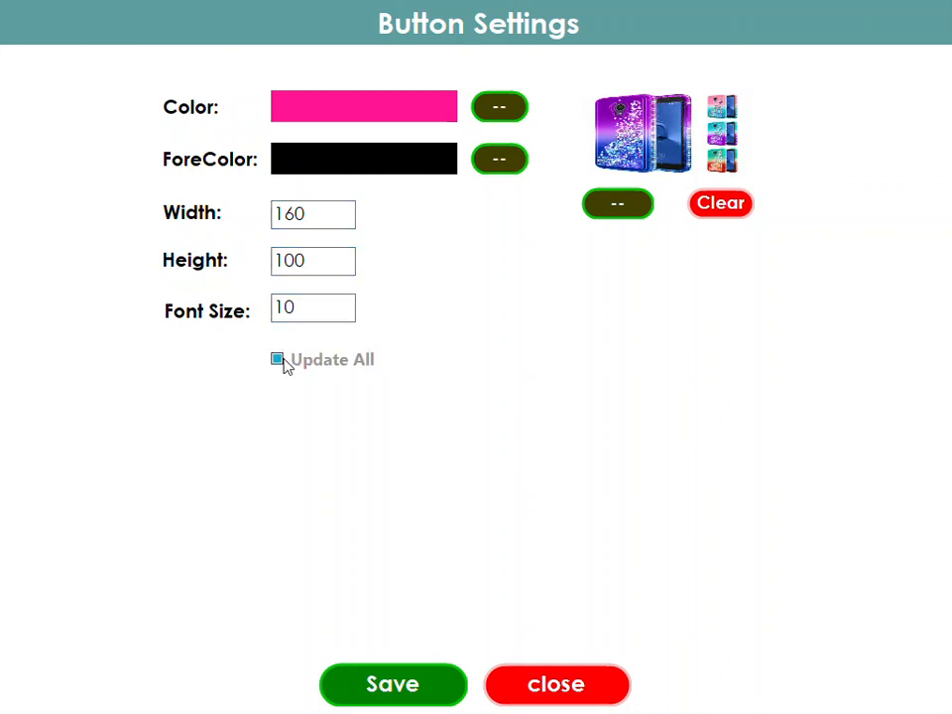
left_click_drag(318, 215, 271, 214)
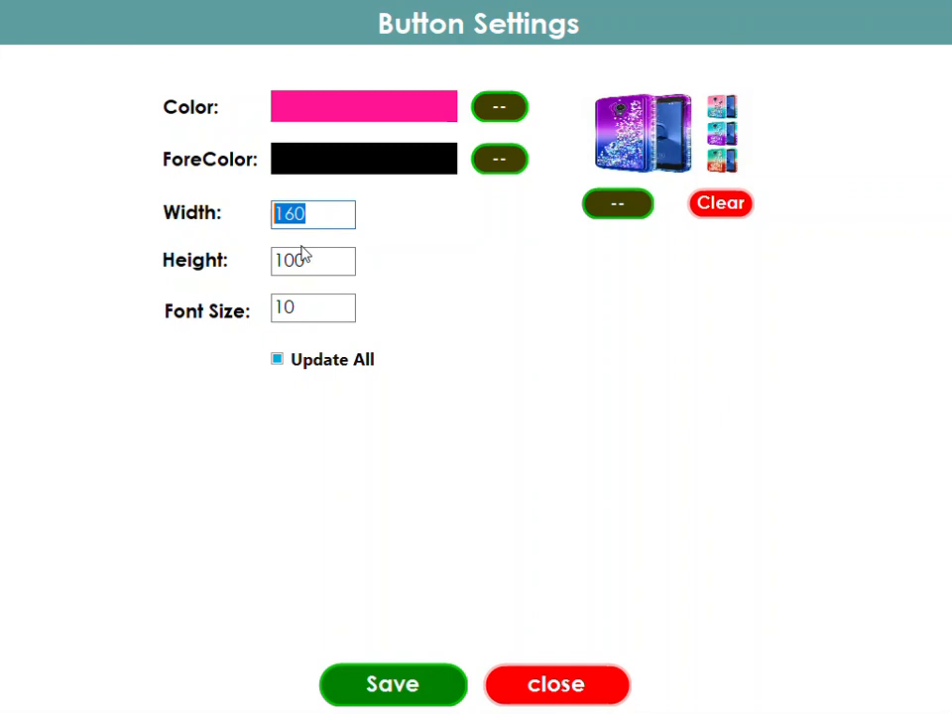
left_click_drag(314, 262, 252, 264)
left_click_drag(309, 307, 253, 313)
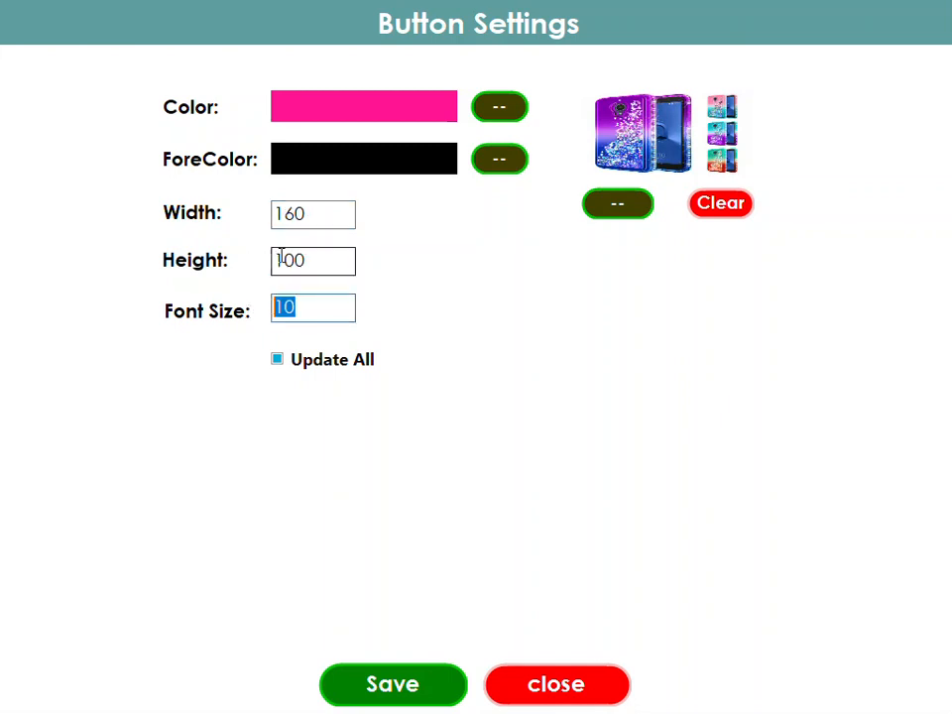
left_click(420, 686)
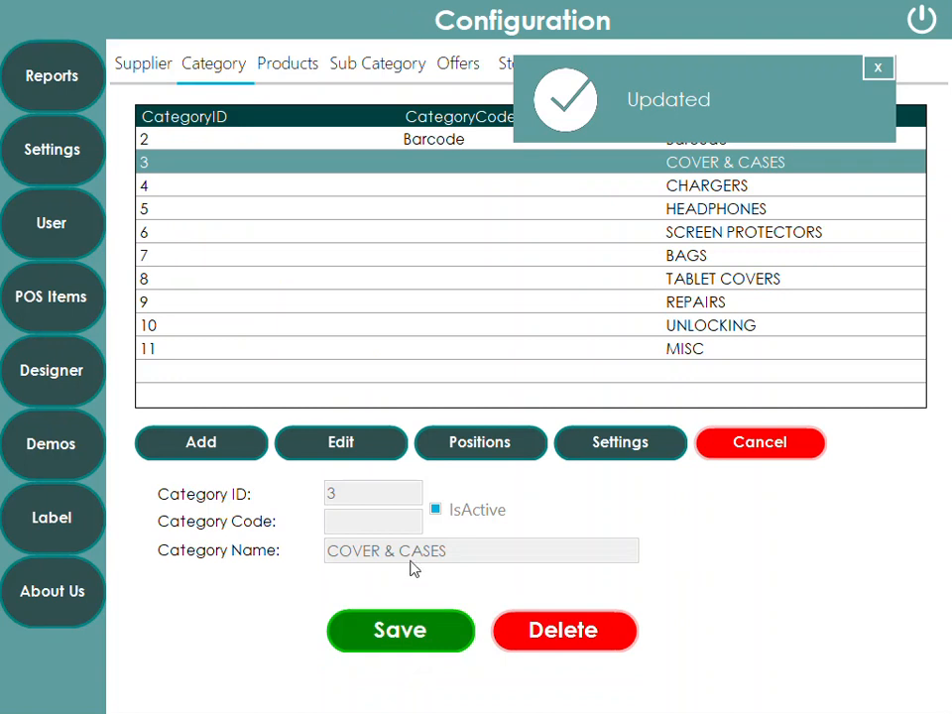
Exit Configuration and check the resized tiles by opening COVER CASES and going back
left_click(921, 19)
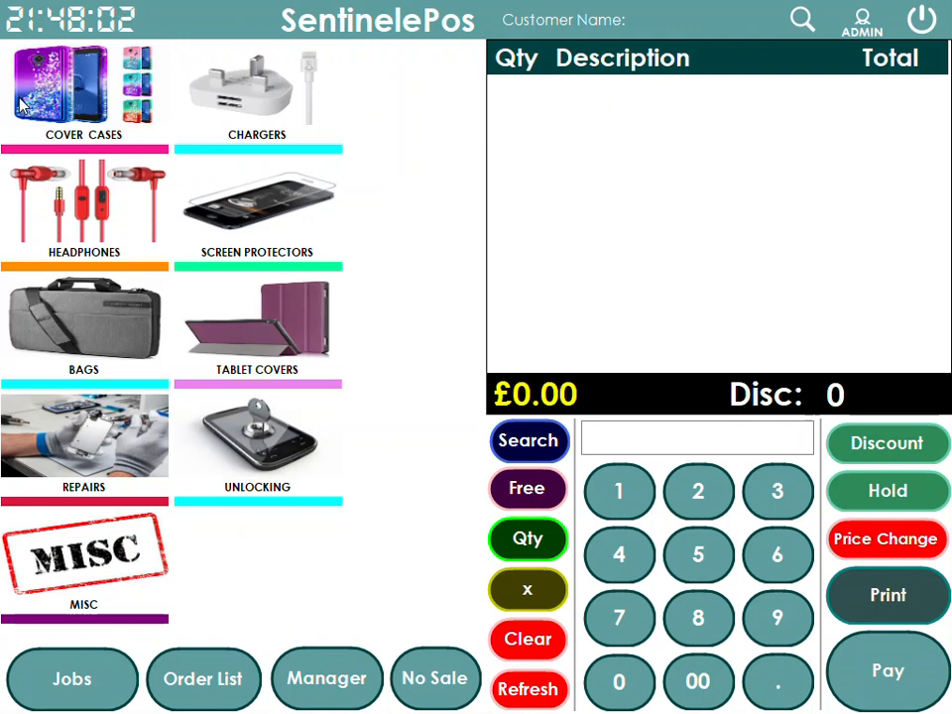
left_click(49, 92)
left_click(32, 65)
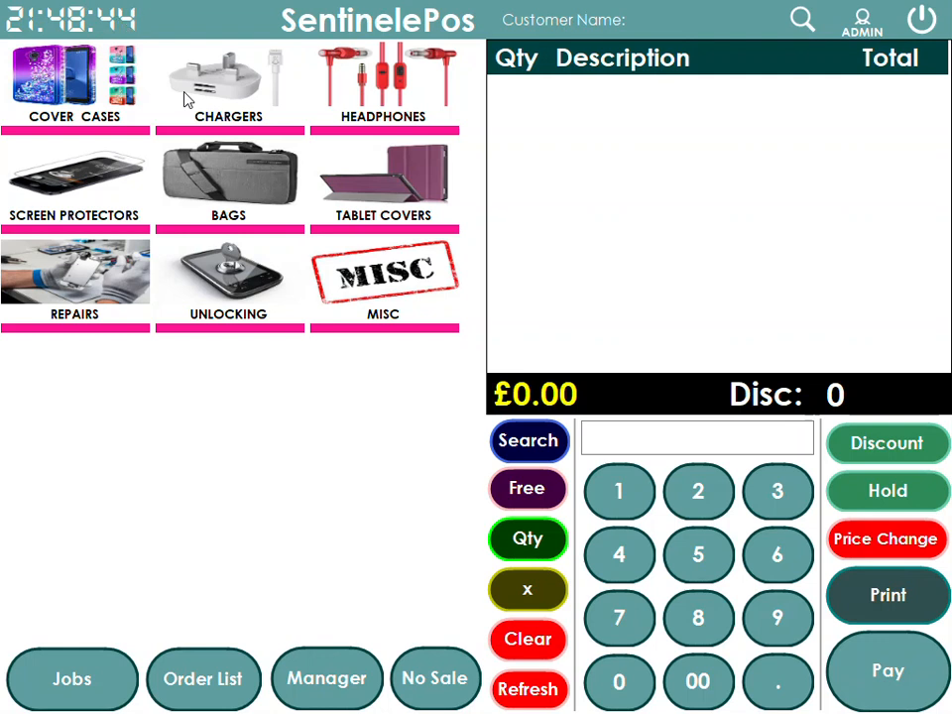
Open Manager > POS Items > Category and begin a new category entry
left_click(332, 697)
left_click(26, 298)
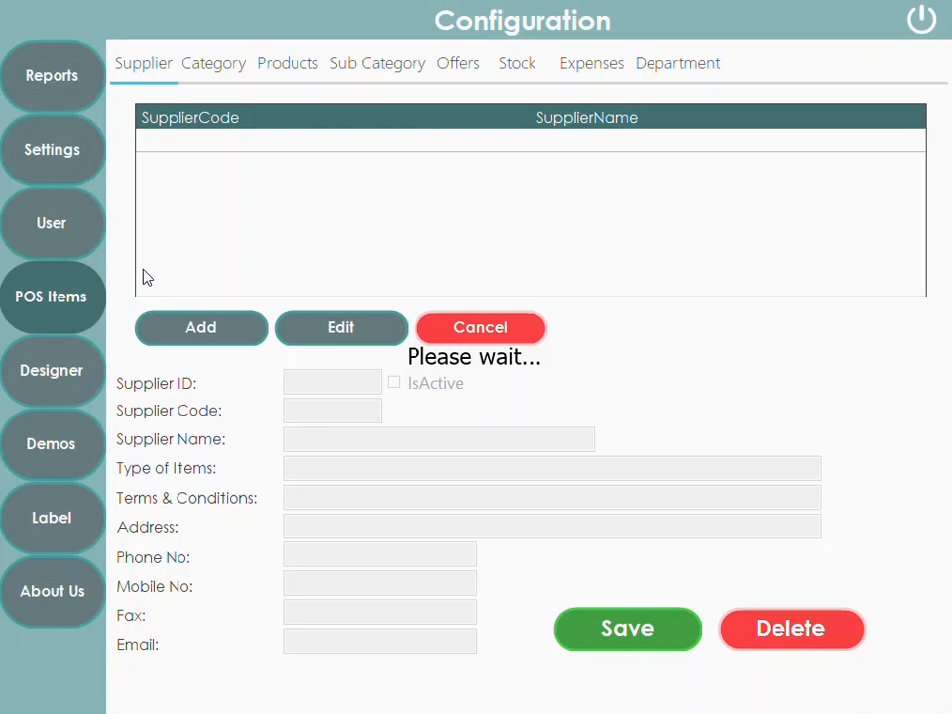
left_click(218, 70)
left_click(191, 445)
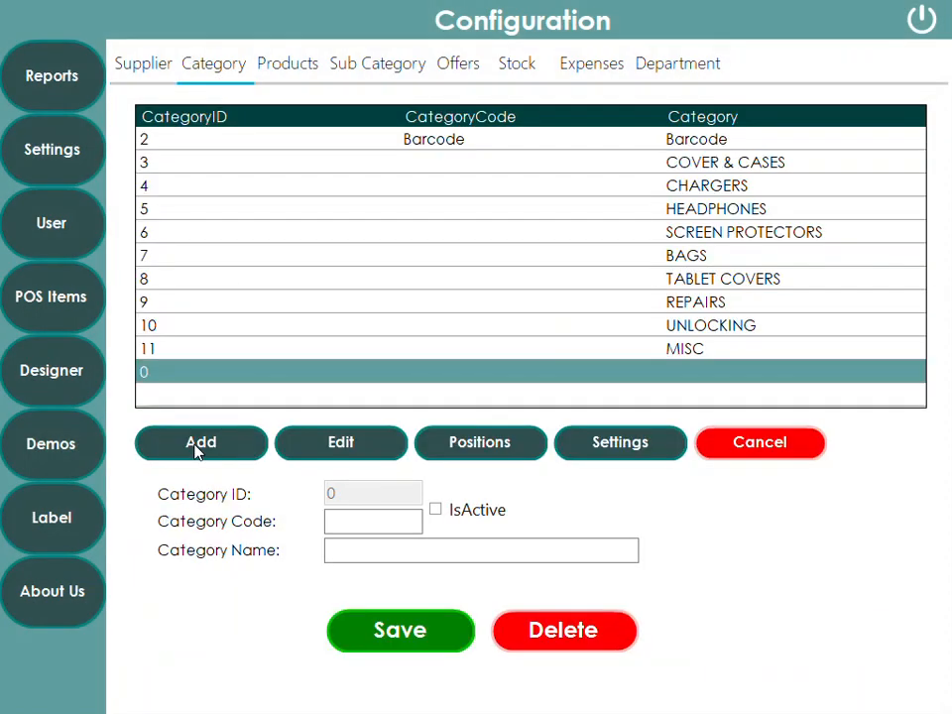
left_click(393, 549)
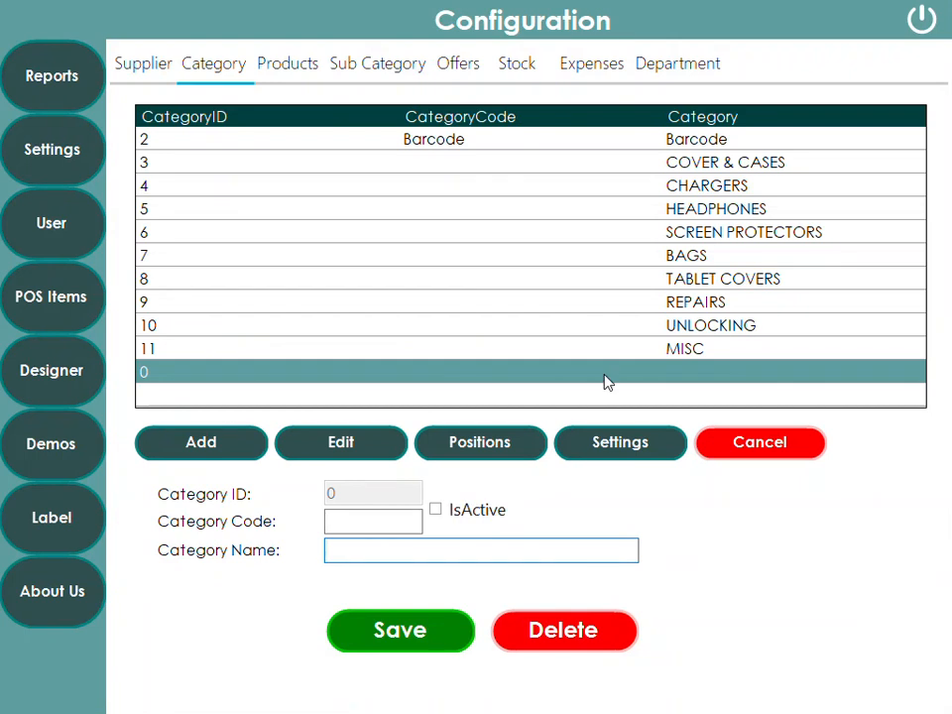
Review the existing categories from COVER & CASES to MISC, then cancel the unfinished entry
left_click(712, 166)
left_click(708, 189)
left_click(713, 213)
left_click(704, 236)
left_click(701, 258)
left_click(704, 282)
left_click(702, 304)
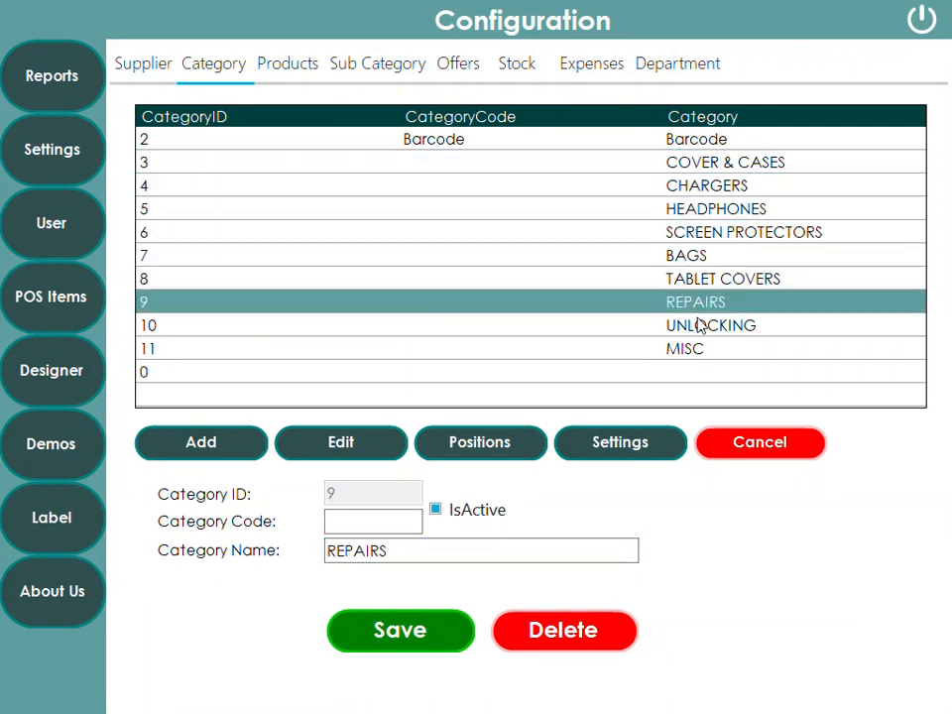
left_click(697, 331)
left_click(684, 355)
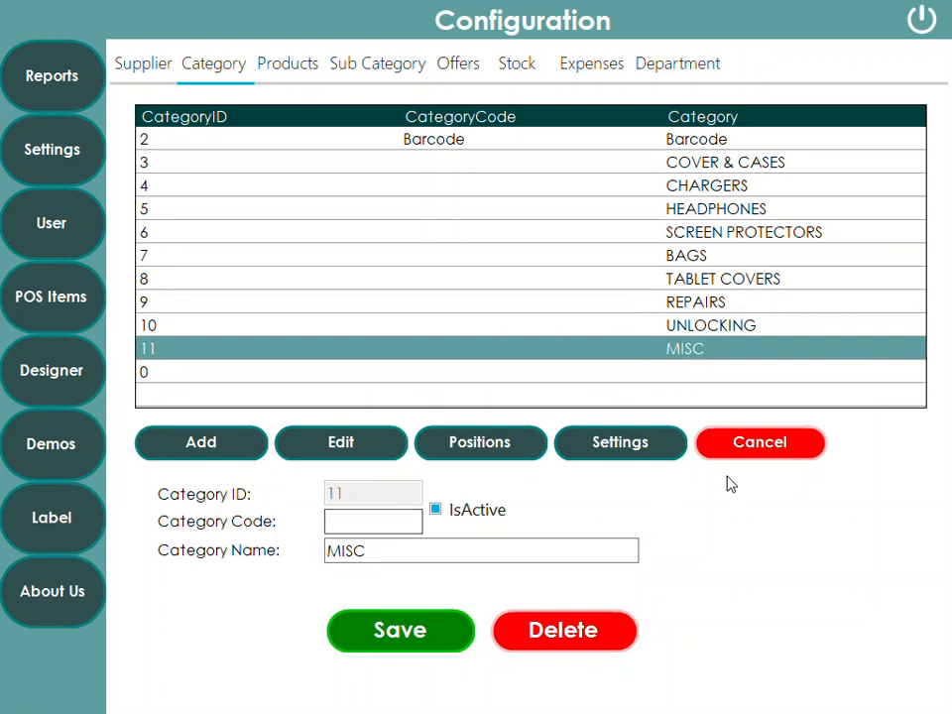
left_click(704, 453)
Create an active category named USED PHONES and save it as category 12
left_click(222, 453)
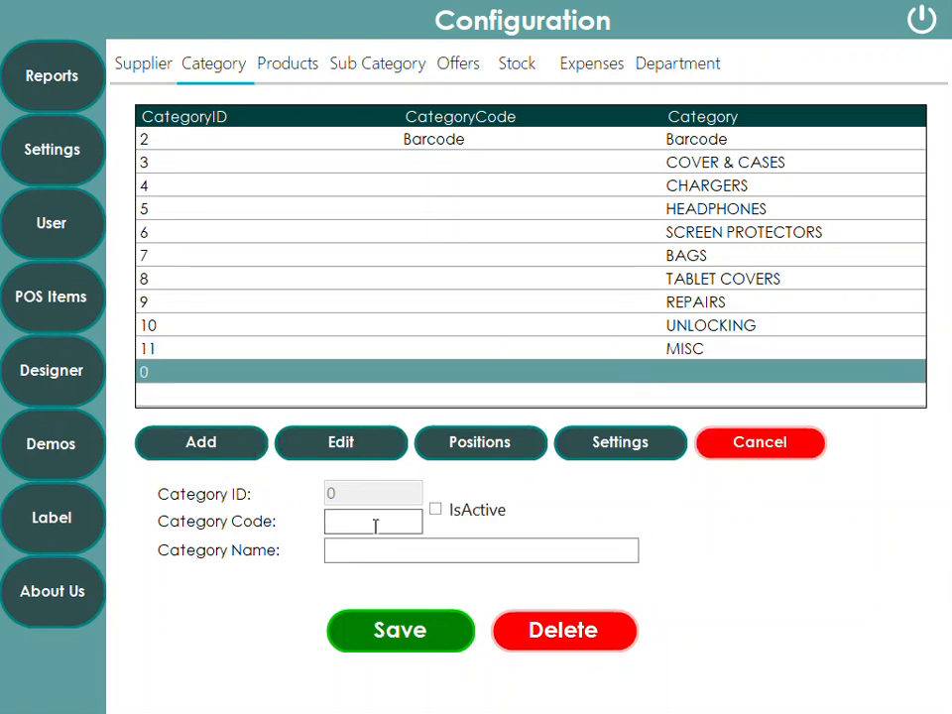
left_click(381, 550)
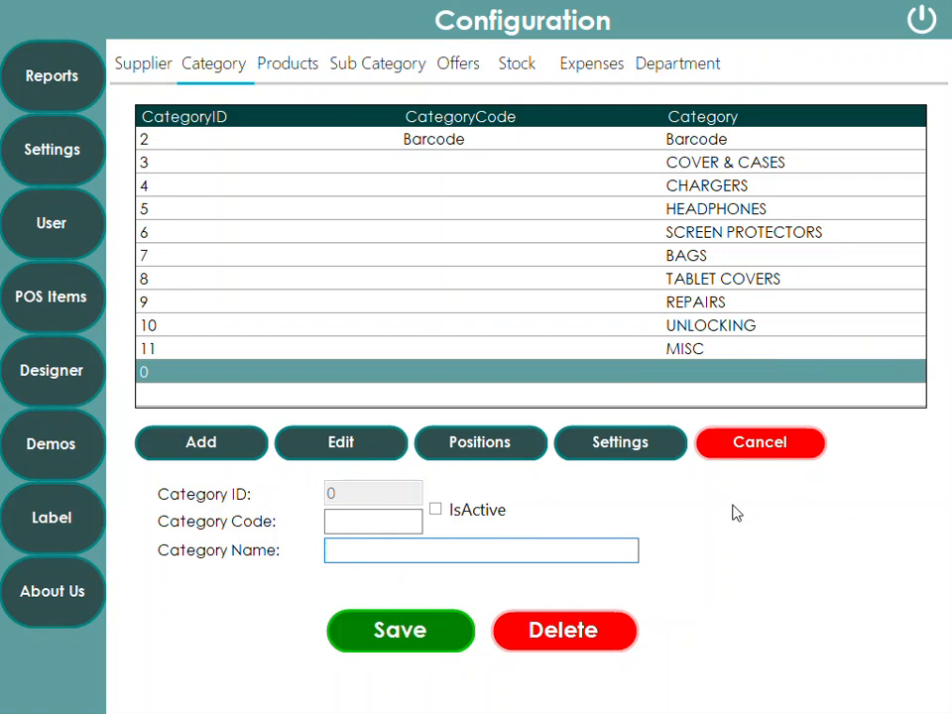
type("used")
key("BackSpace")
key("BackSpace")
type("USED PHONES")
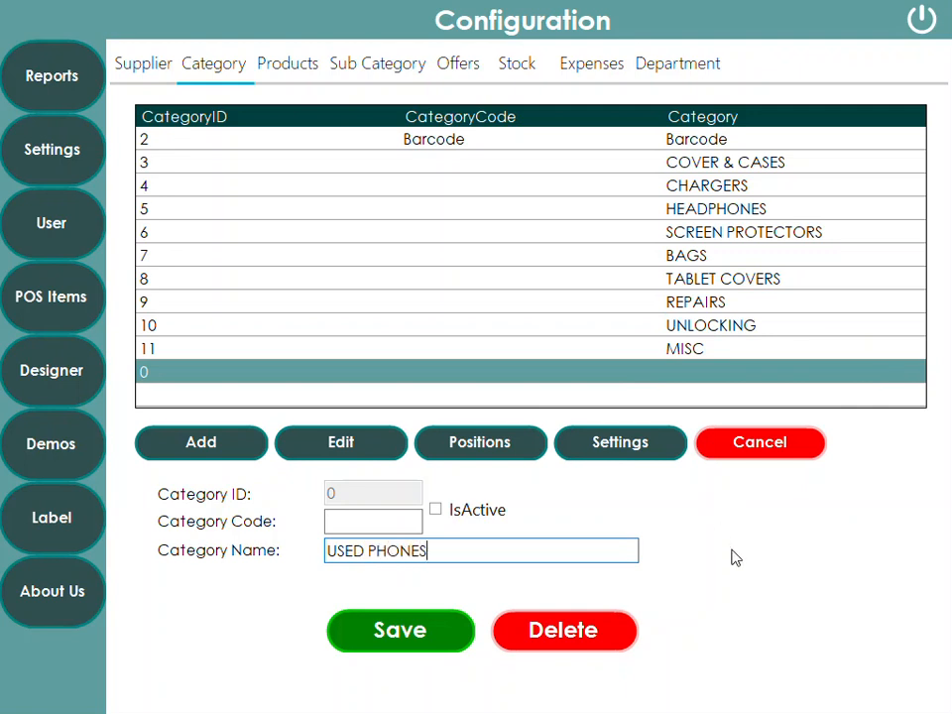
left_click(437, 512)
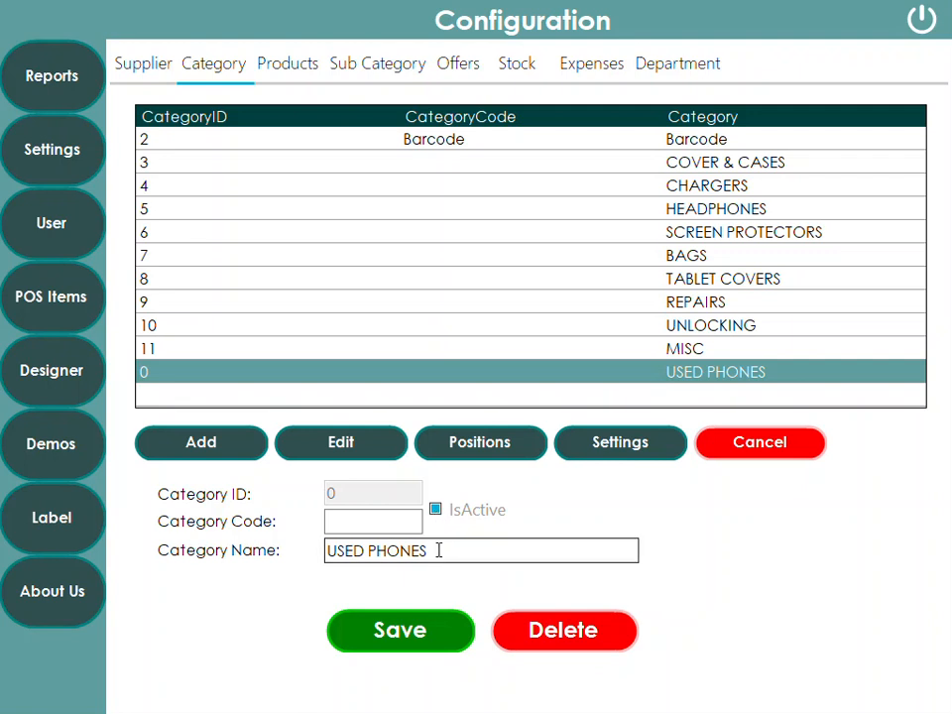
left_click_drag(440, 550, 314, 556)
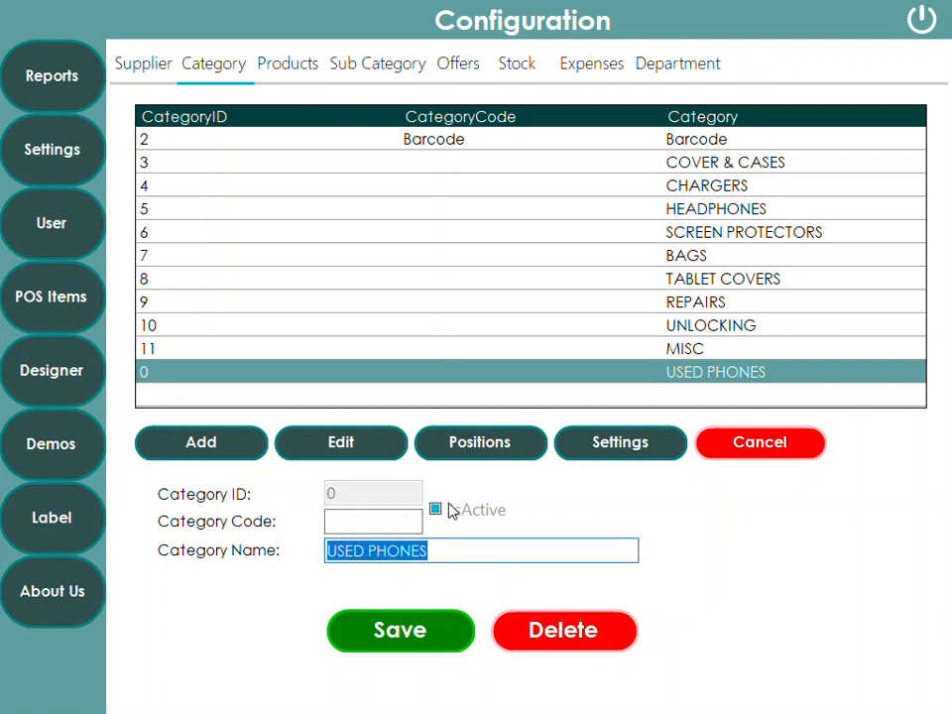
left_click(419, 631)
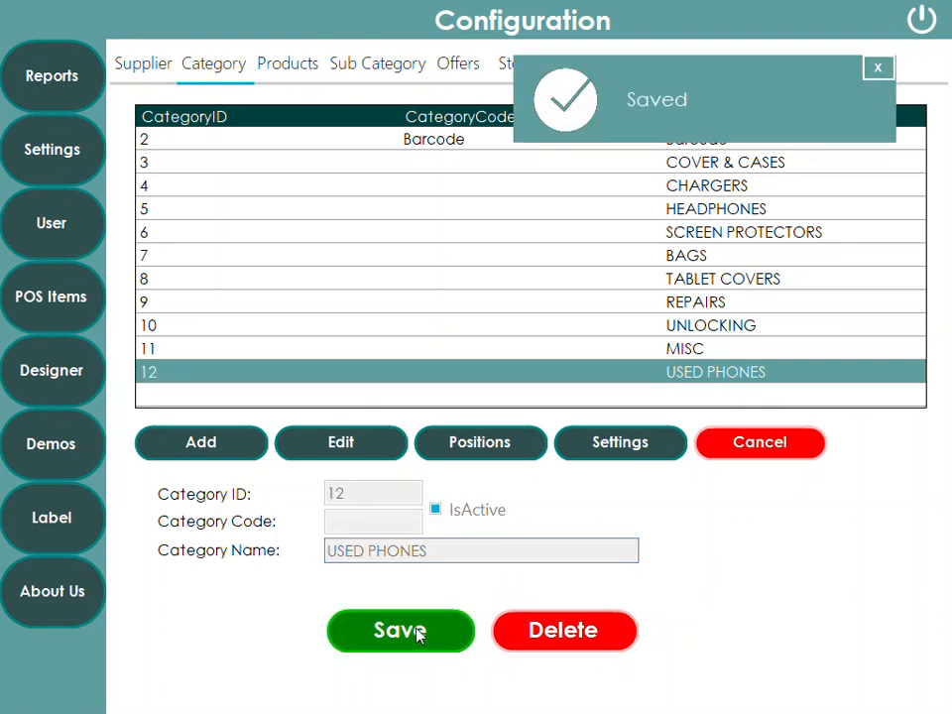
left_click(879, 67)
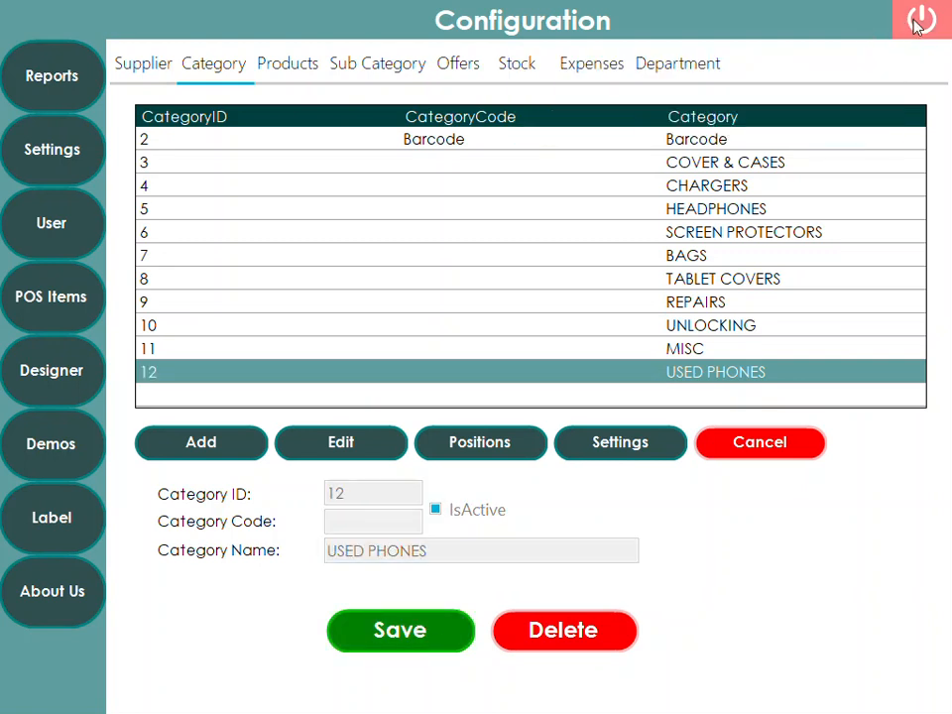
Exit Configuration, log out and back in, then peek into the new blank category tile
left_click(919, 22)
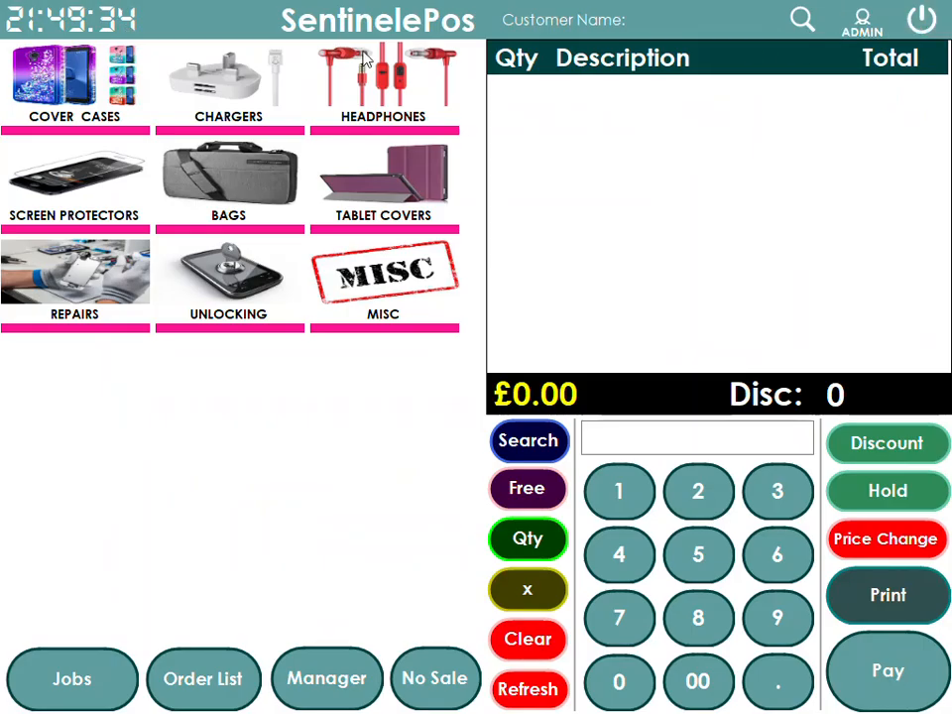
left_click(922, 19)
left_click(436, 463)
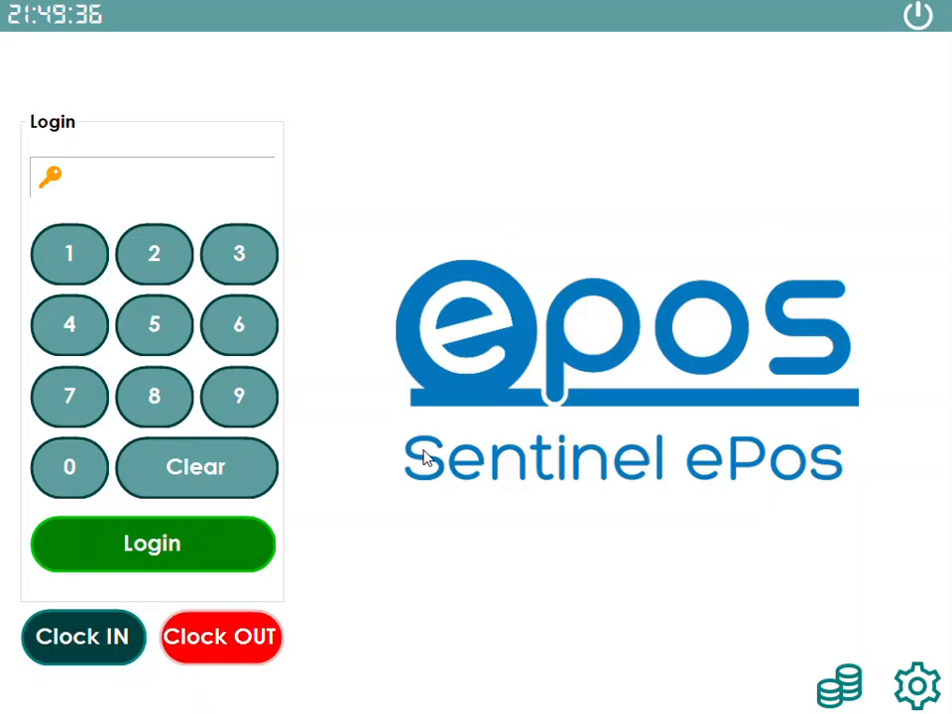
left_click(55, 279)
left_click(210, 260)
left_click(213, 260)
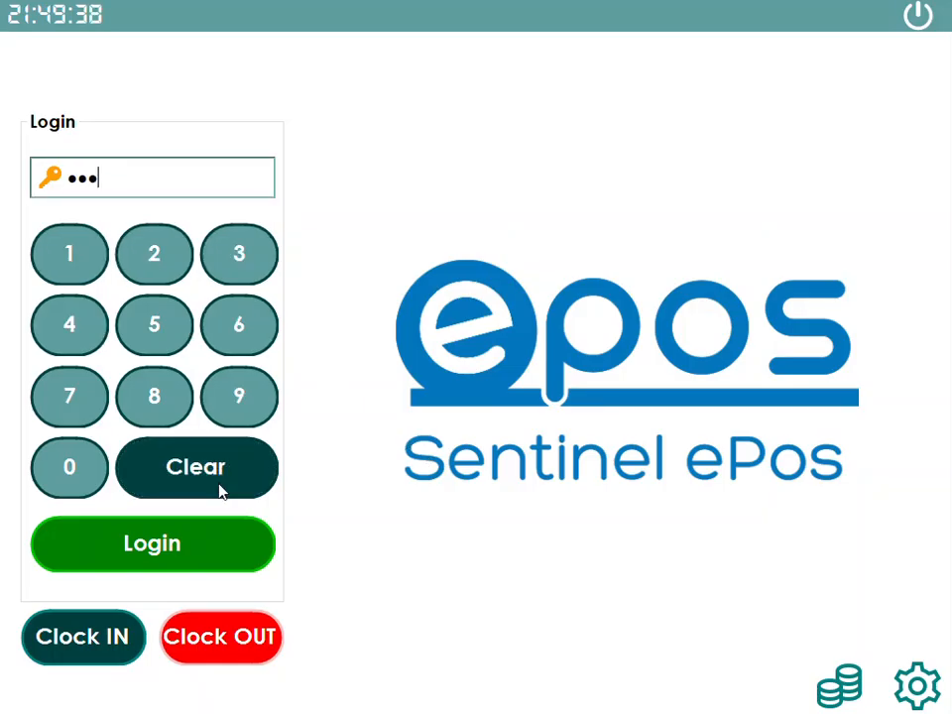
left_click(207, 540)
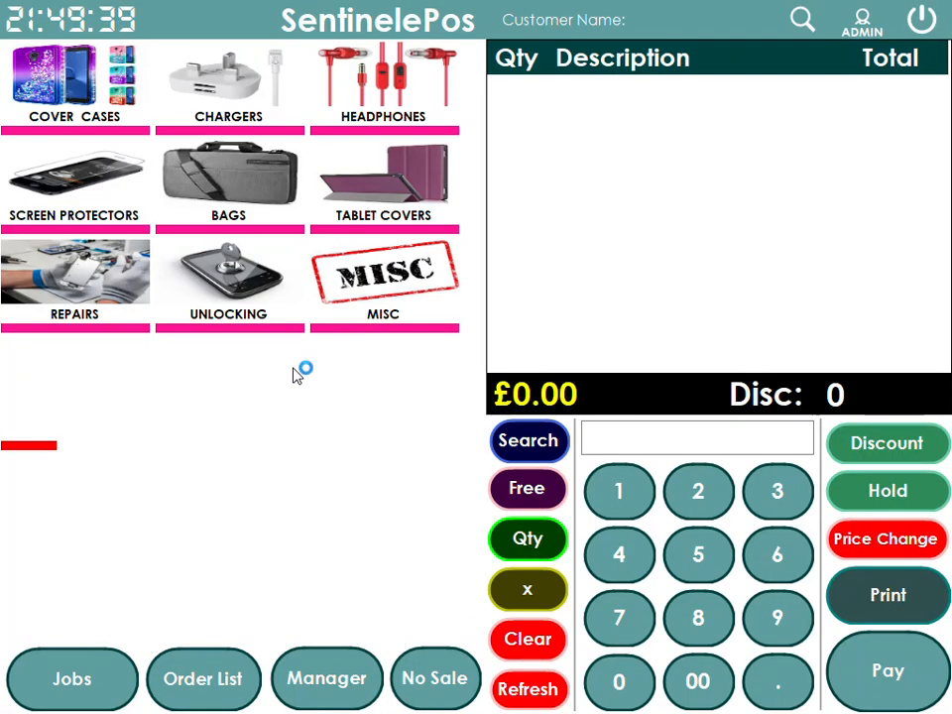
left_click(40, 449)
left_click(34, 62)
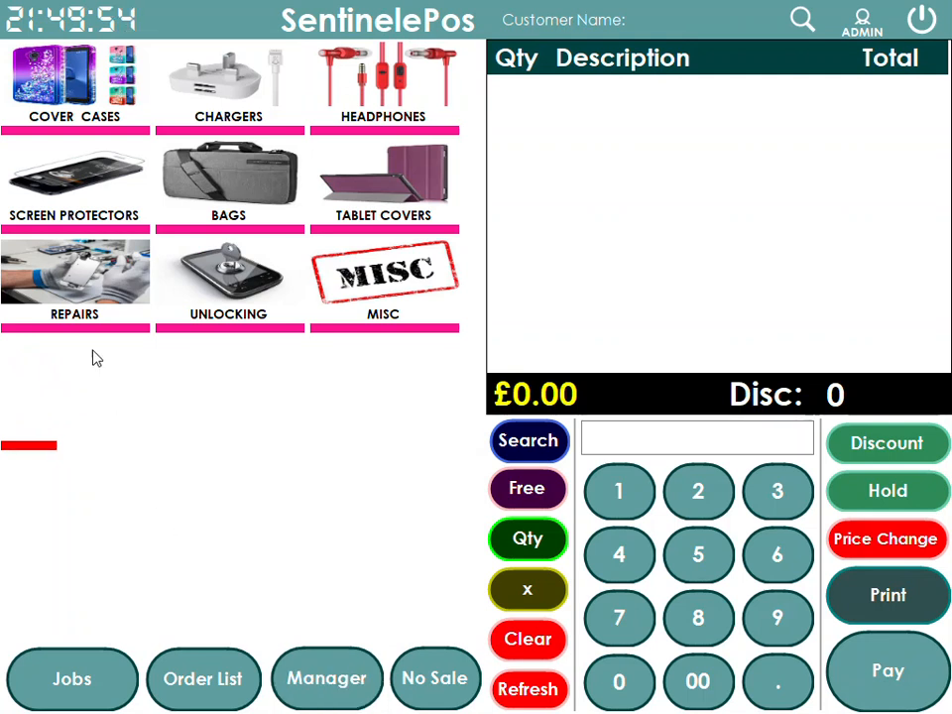
Open the Category list in Configuration and select HEADPHONES
left_click(352, 686)
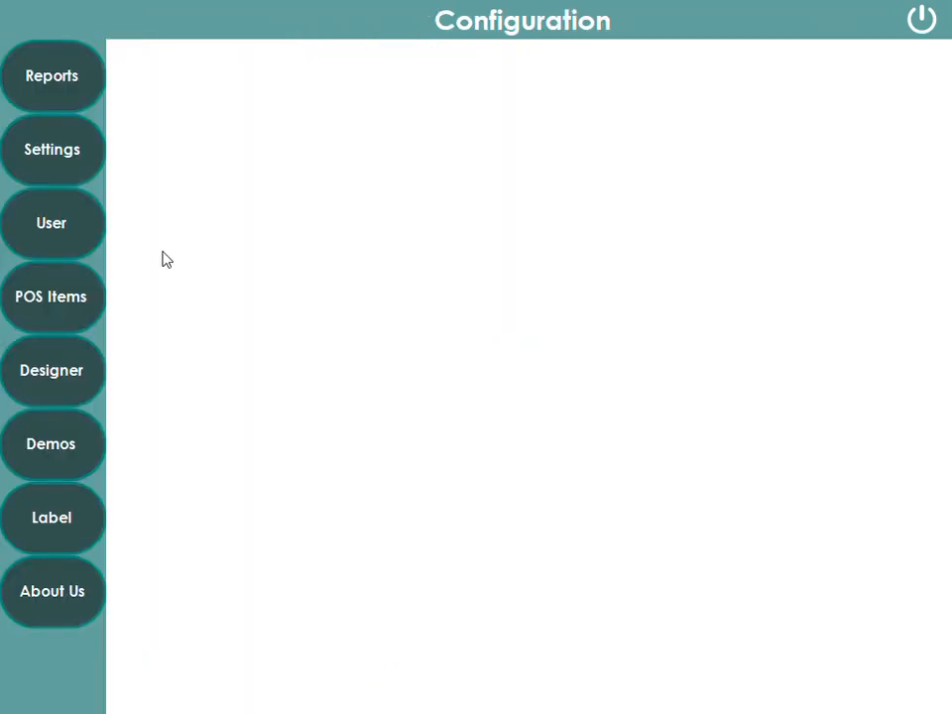
left_click(60, 319)
left_click(218, 70)
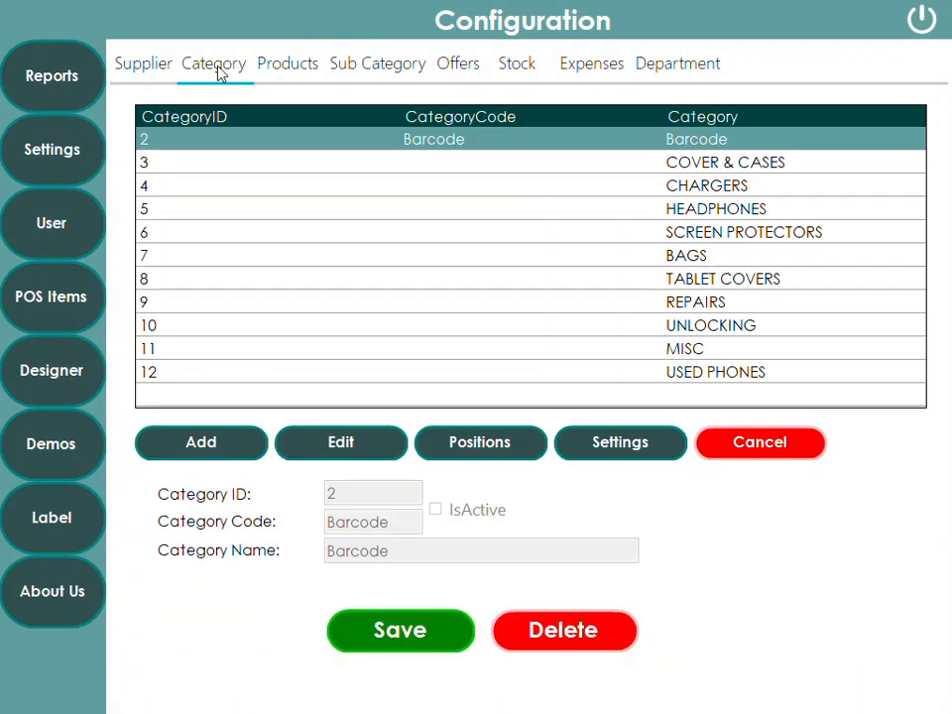
left_click(723, 191)
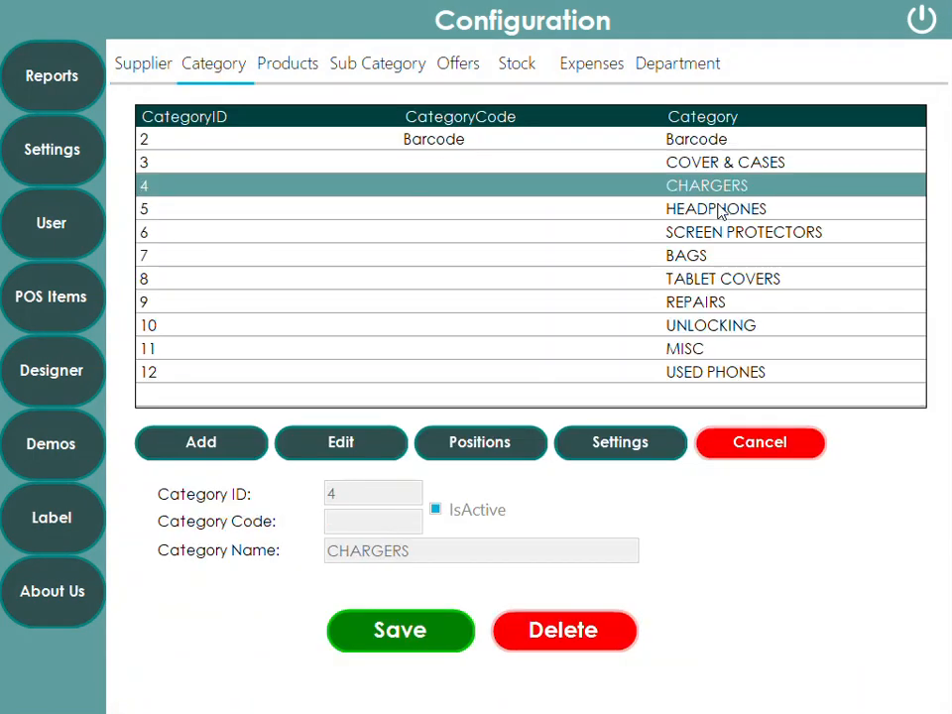
left_click(719, 210)
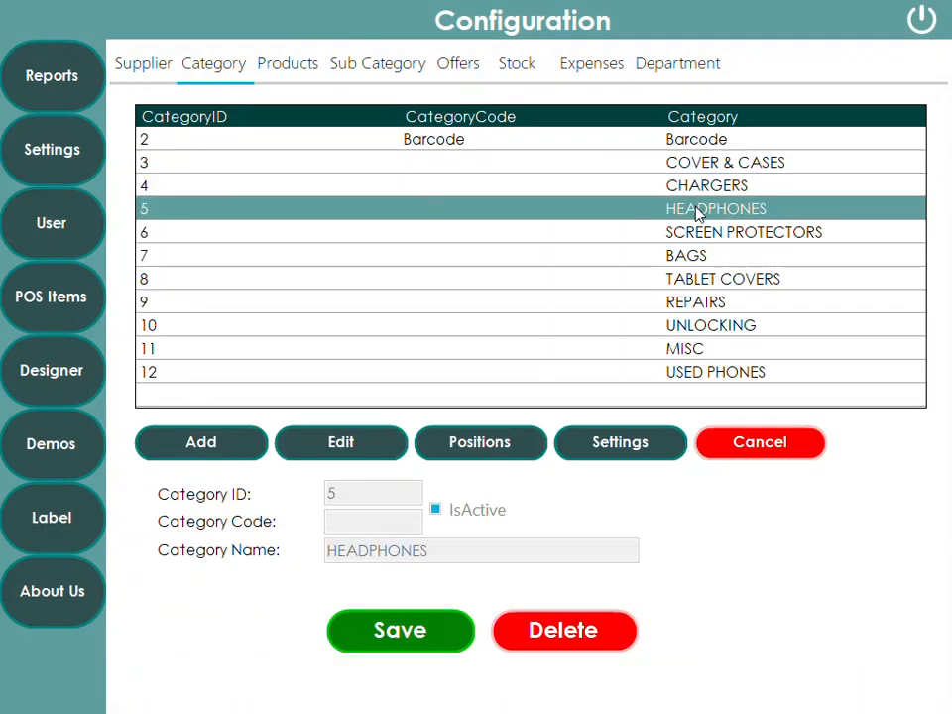
Reapply the 160×100, font size 10 button settings to all categories via Update All and save
left_click(653, 443)
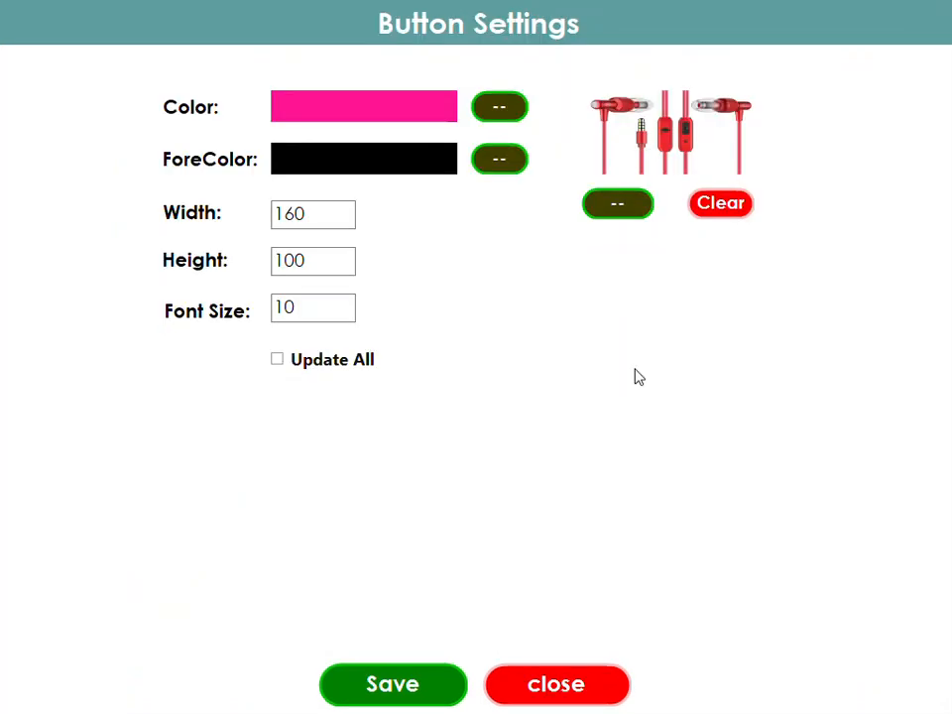
left_click_drag(321, 212, 223, 218)
left_click_drag(335, 264, 265, 265)
left_click_drag(305, 309, 285, 312)
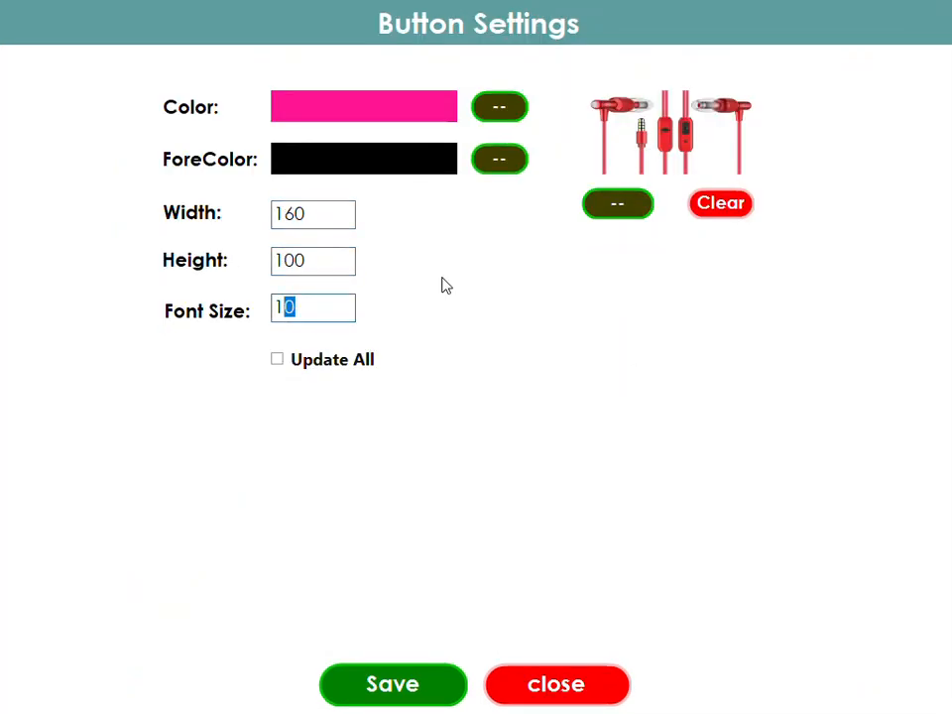
left_click(329, 373)
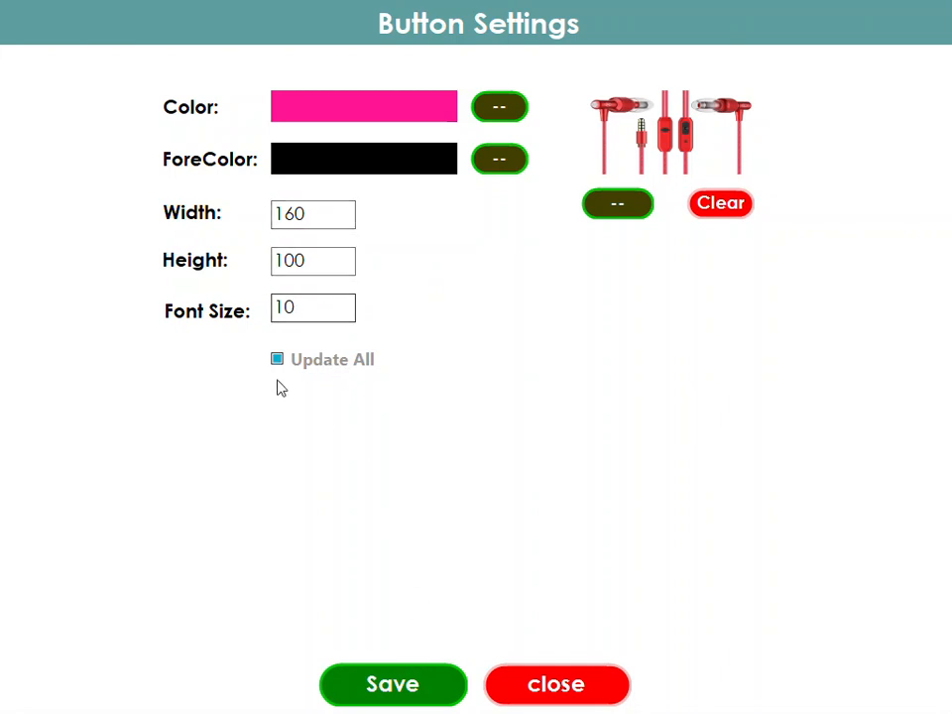
left_click(324, 212)
left_click(331, 258)
left_click(309, 310)
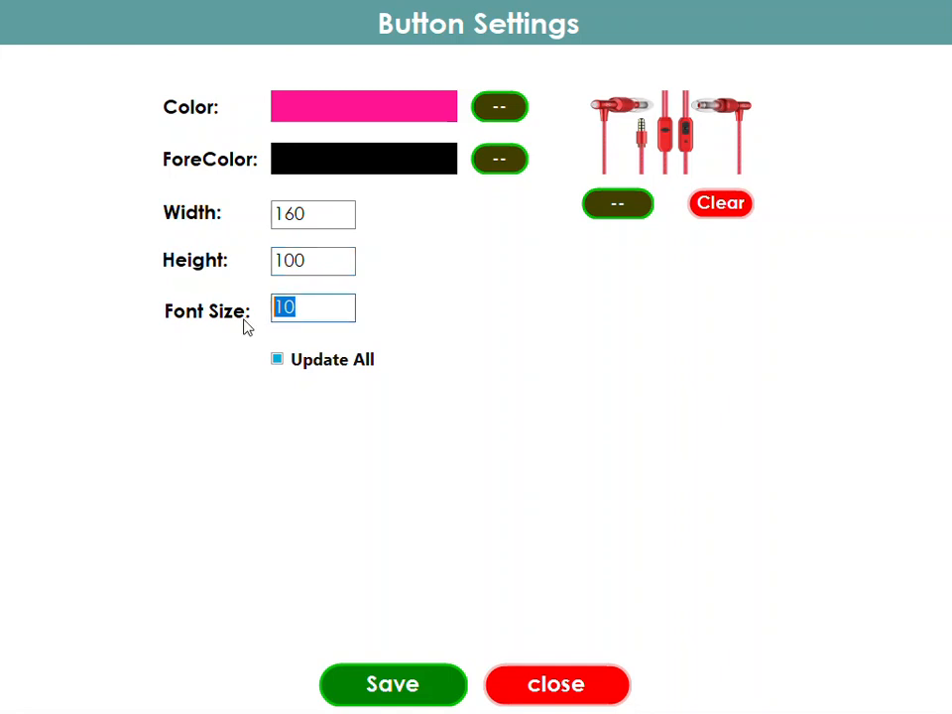
left_click(431, 684)
left_click(921, 19)
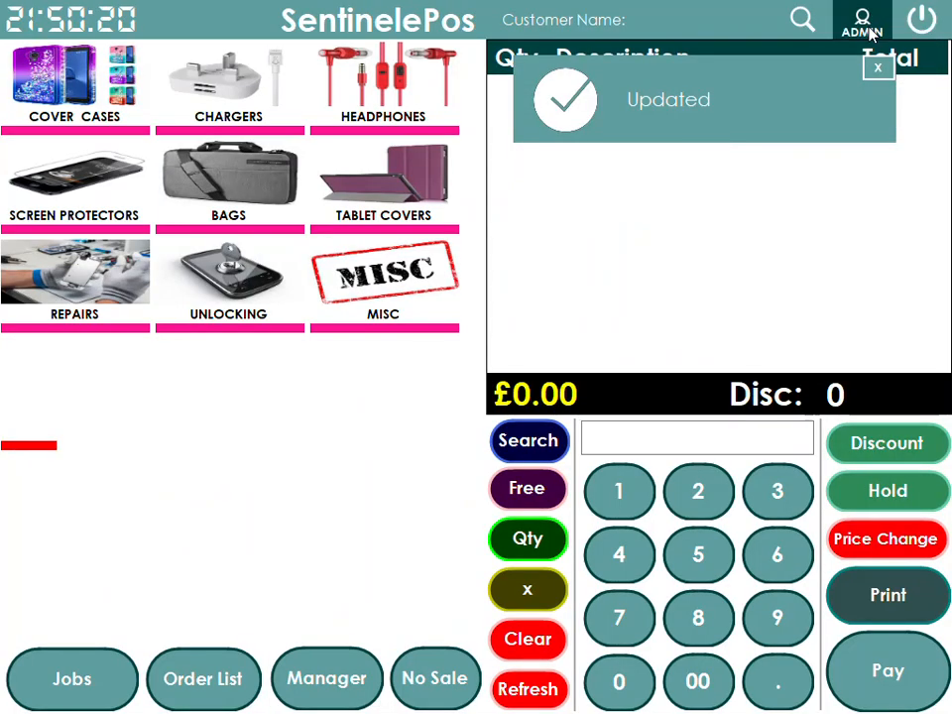
Log out and back in to the sales screen with the PIN
left_click(862, 25)
left_click(411, 457)
left_click(65, 249)
left_click(146, 253)
left_click(239, 254)
left_click(231, 528)
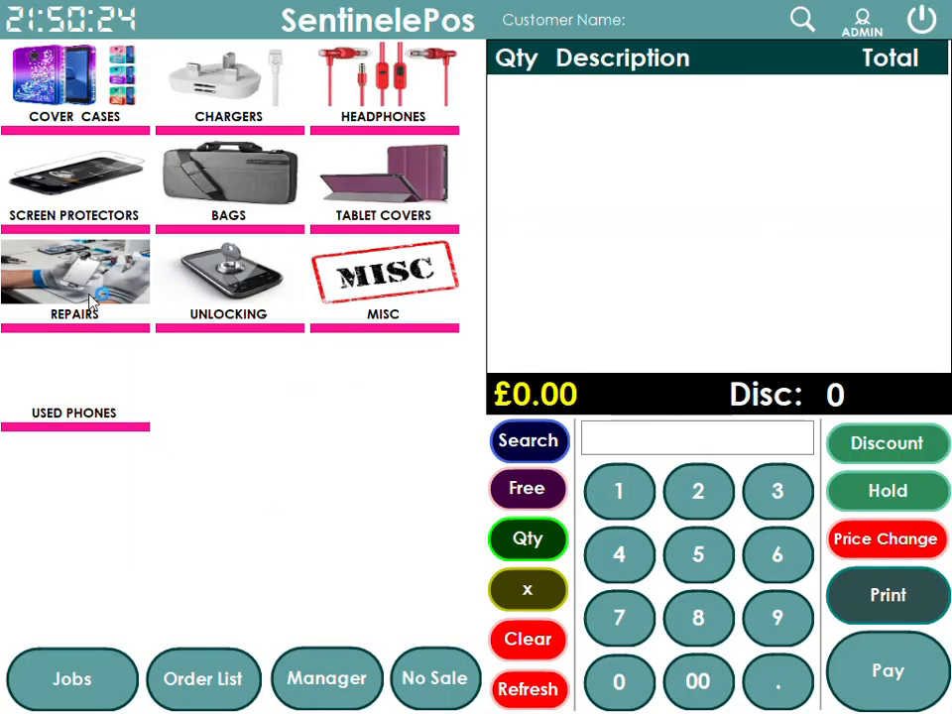
Check the USED PHONES and Cover Cases categories, then bring up the Windows Start menu
left_click(83, 410)
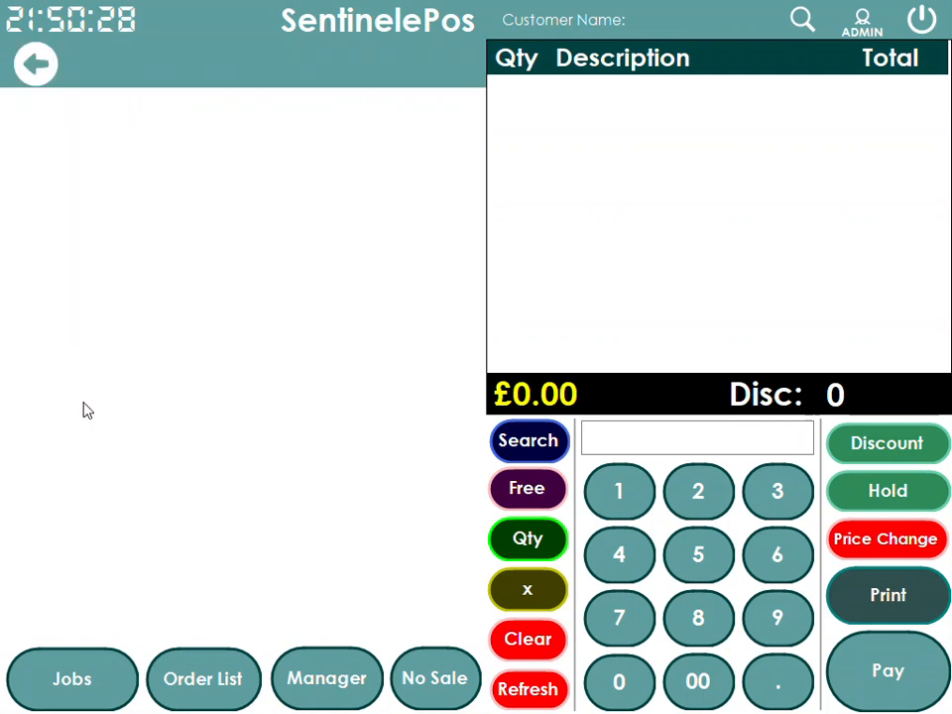
left_click(35, 63)
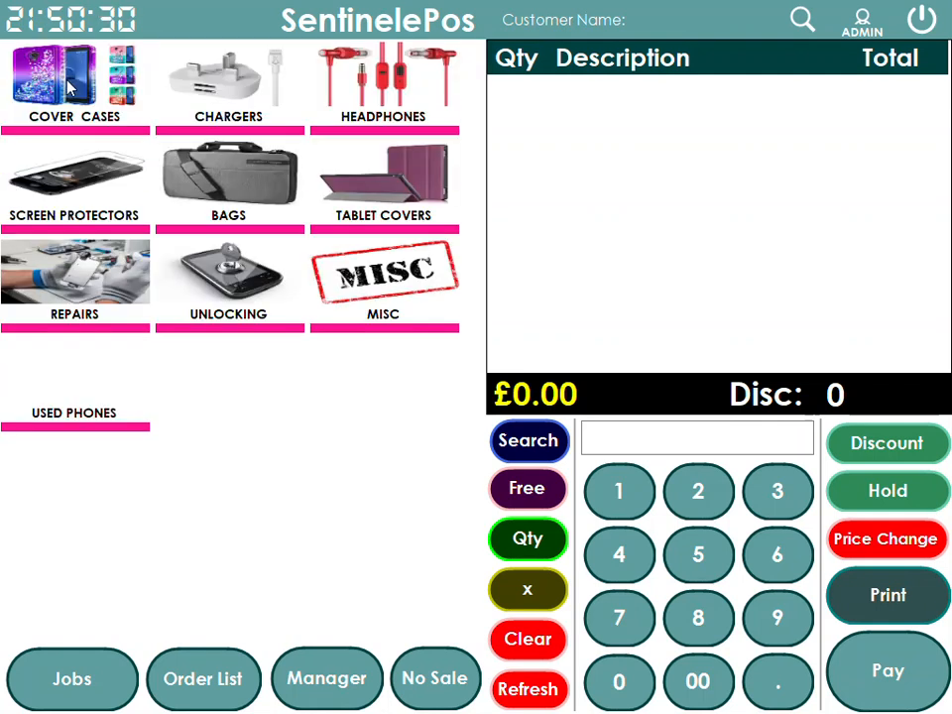
left_click(87, 79)
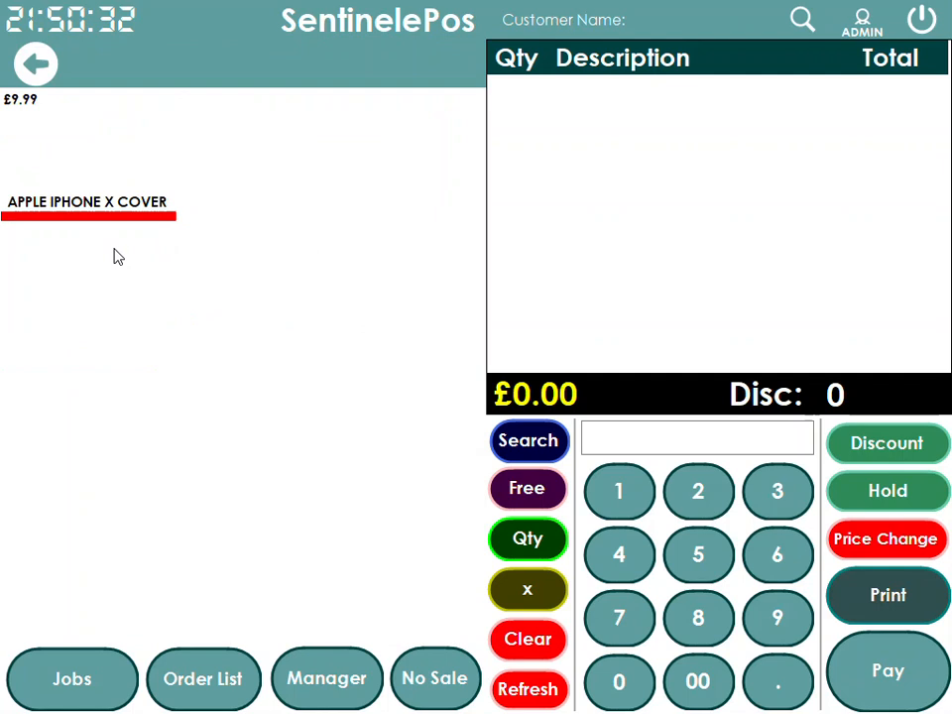
left_click(53, 75)
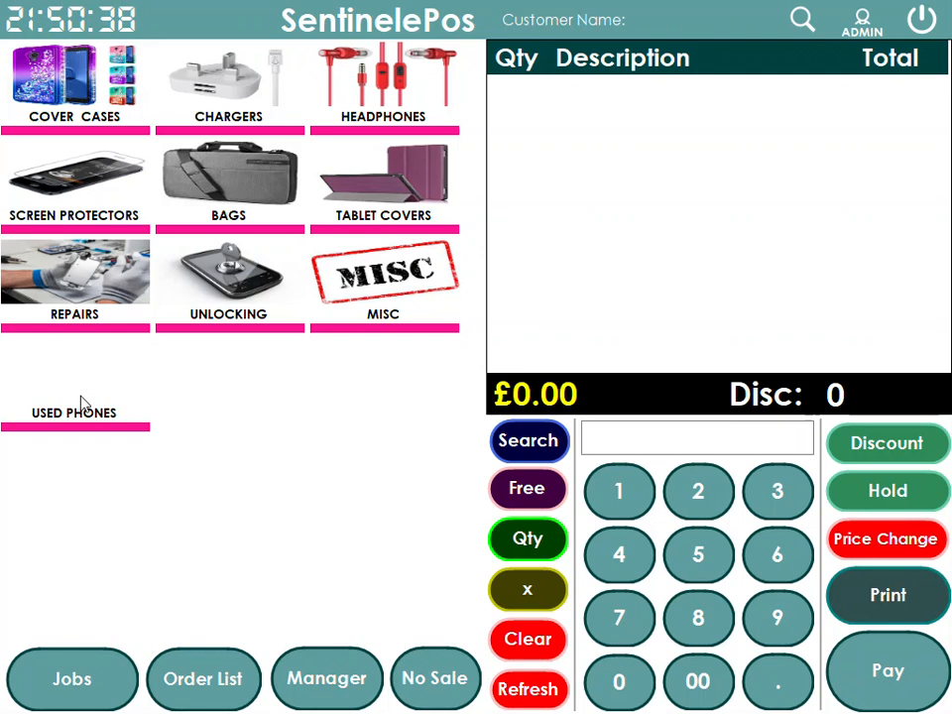
key("super")
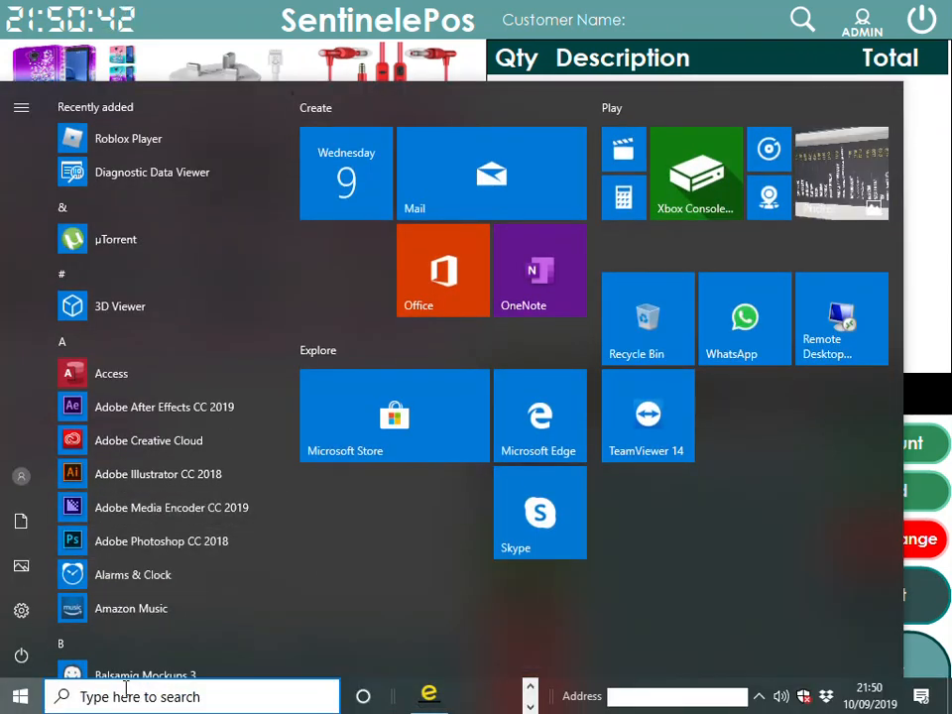
Launch Google Chrome and search images for 'USED MOBILE'
type("GOOG")
left_click(196, 196)
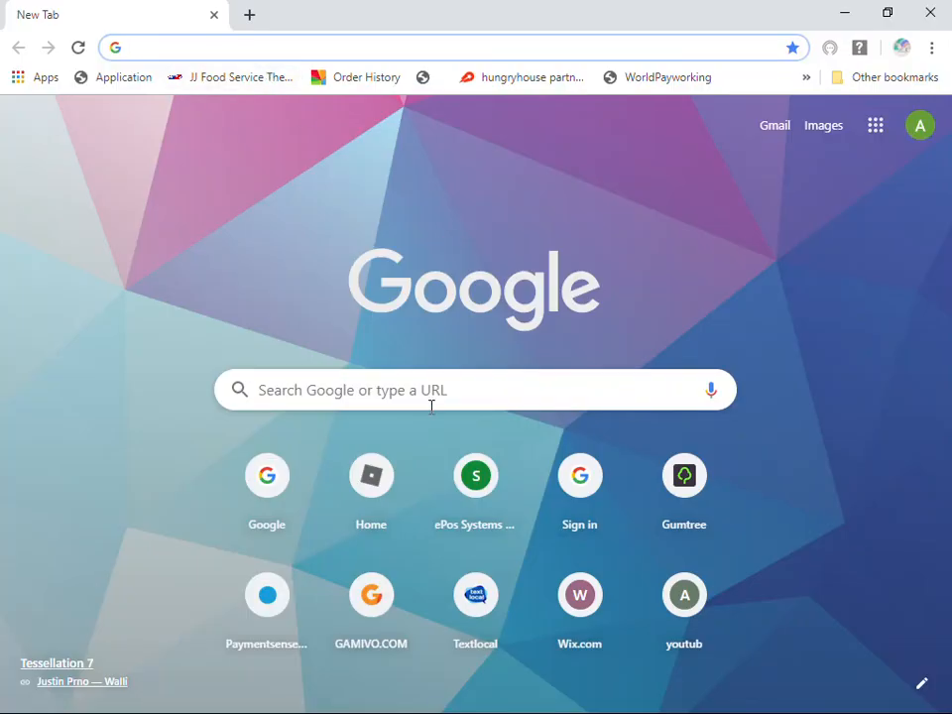
left_click(449, 383)
type("USED ")
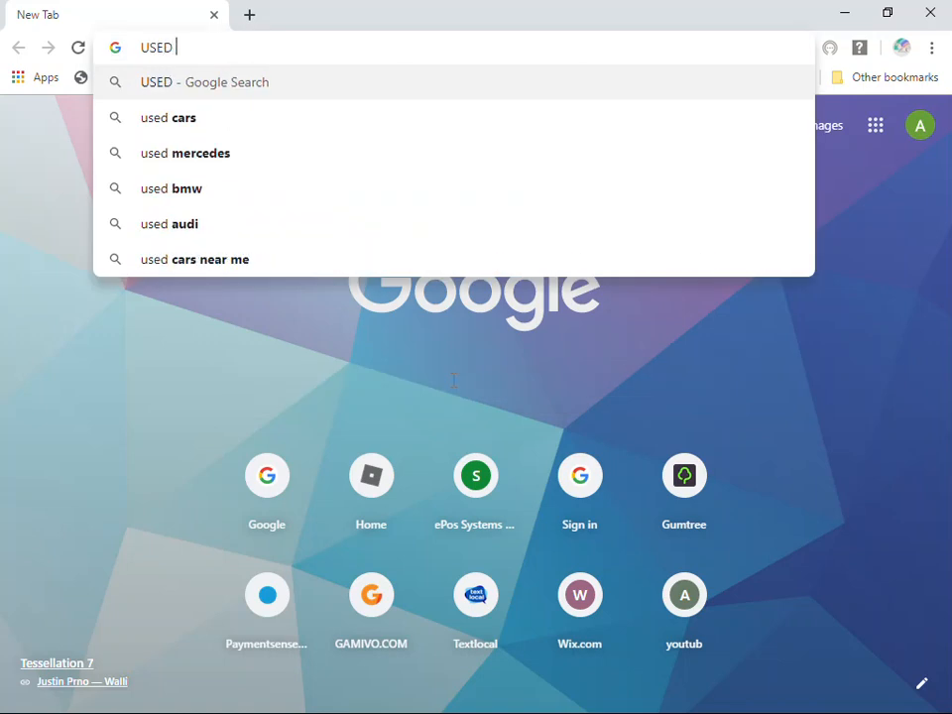
type("MOBILE")
key("Return")
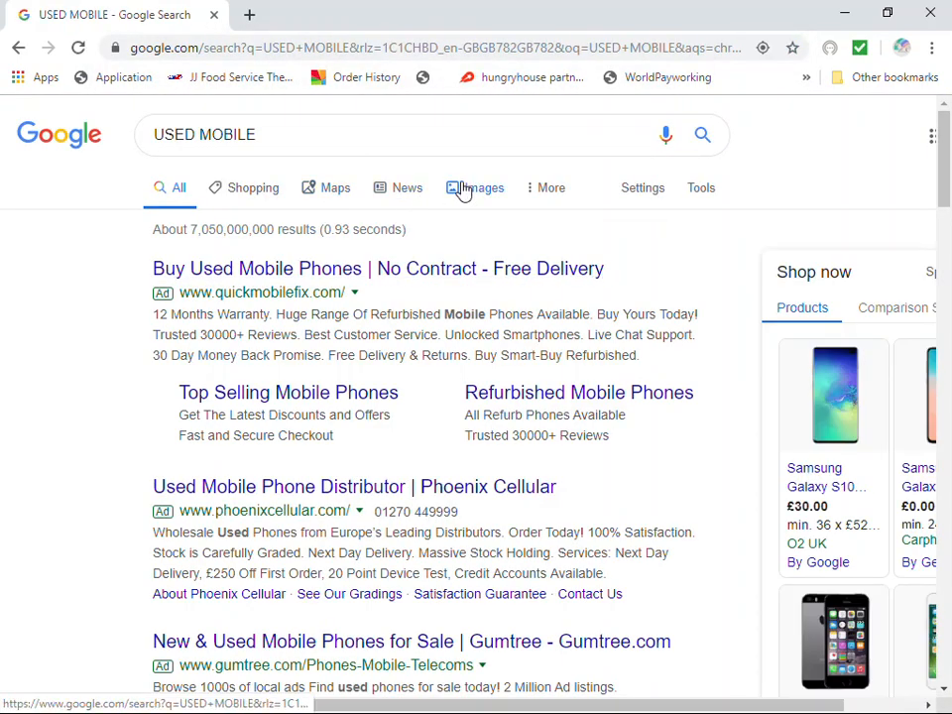
left_click(466, 193)
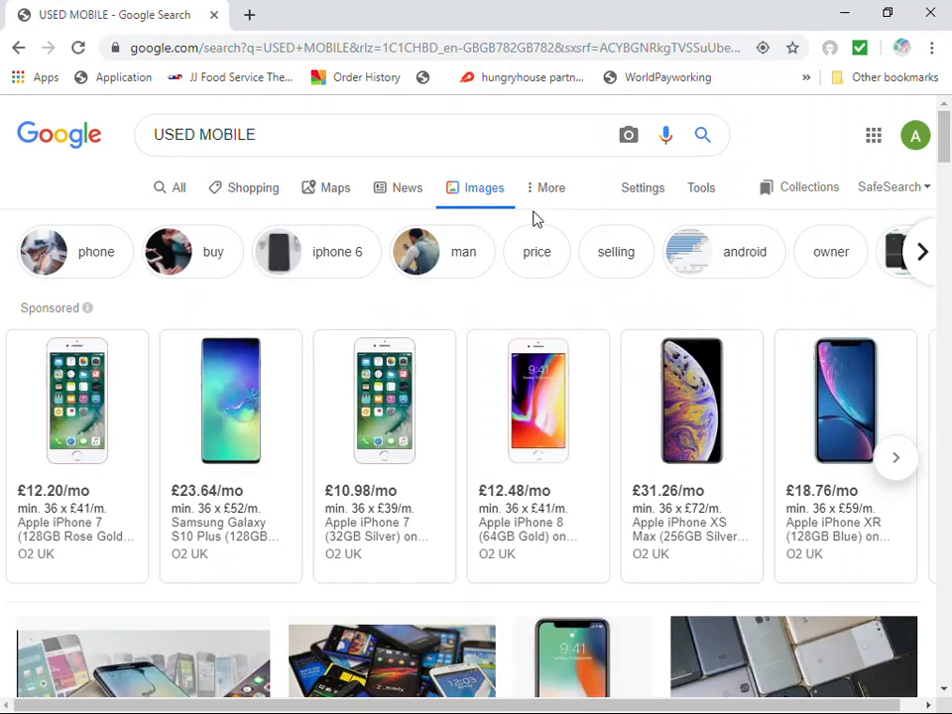
scroll(534, 220, "down", 4)
scroll(534, 220, "down", 3)
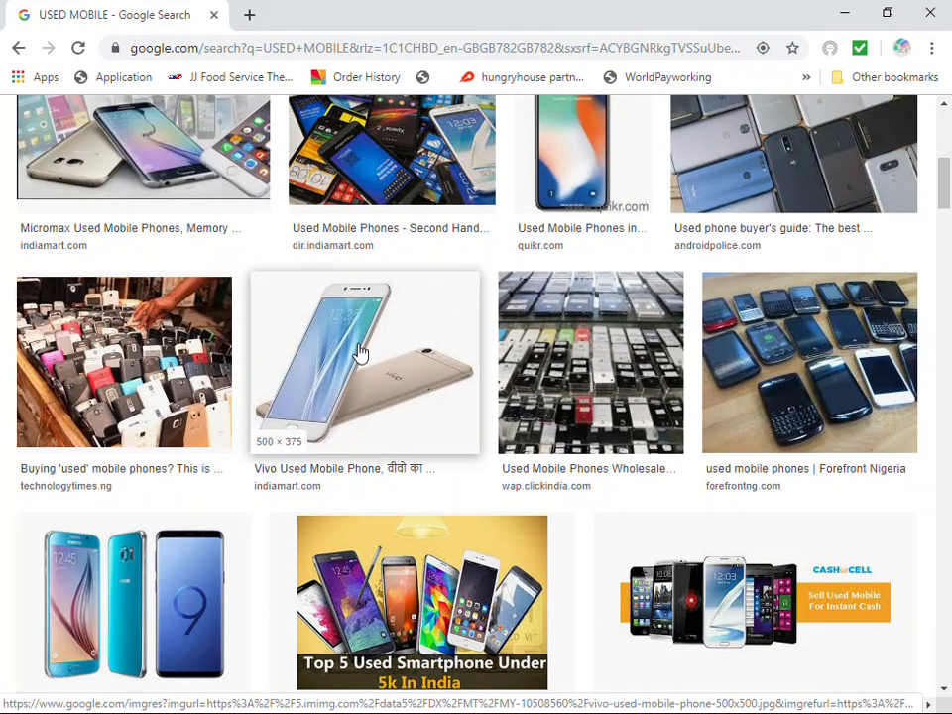
scroll(116, 425, "down", 2)
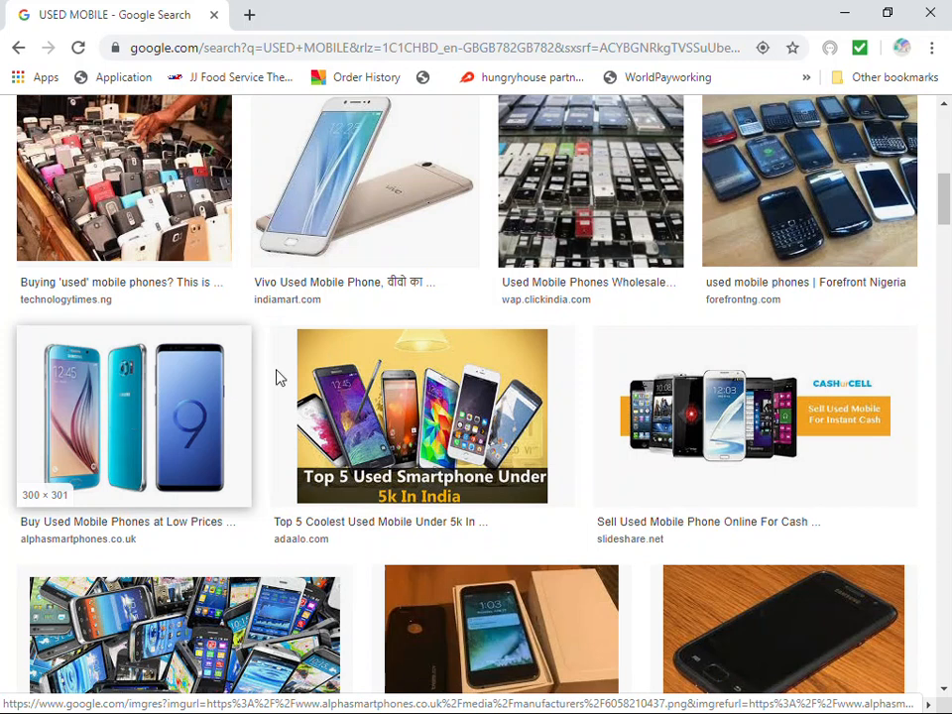
Save the Vivo used-phone image to the Desktop as a JPEG and close Chrome
left_click(379, 193)
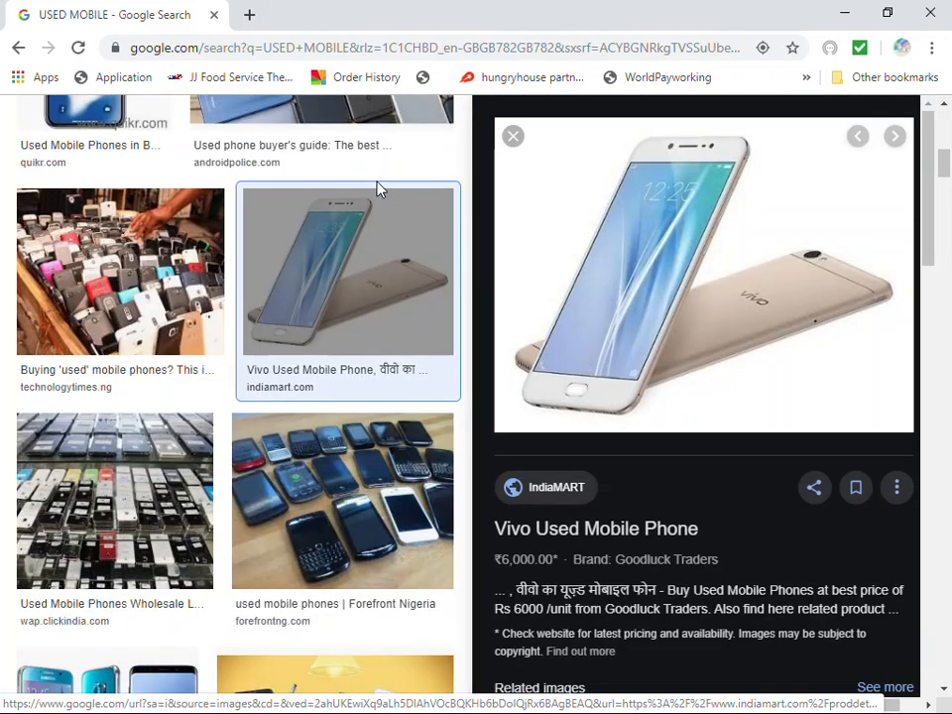
right_click(676, 274)
left_click(754, 468)
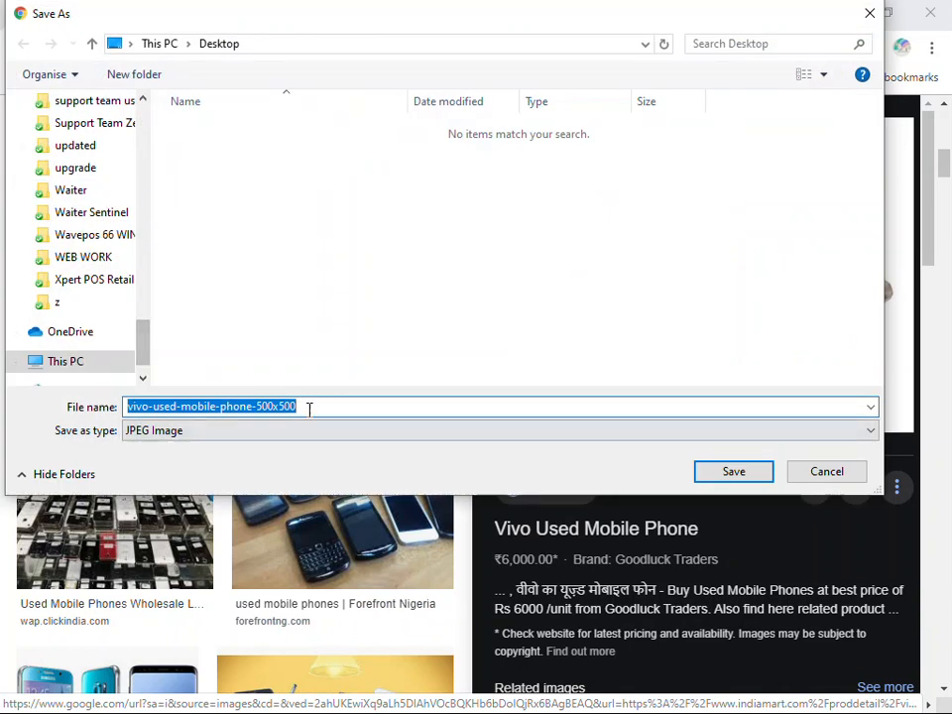
left_click(717, 473)
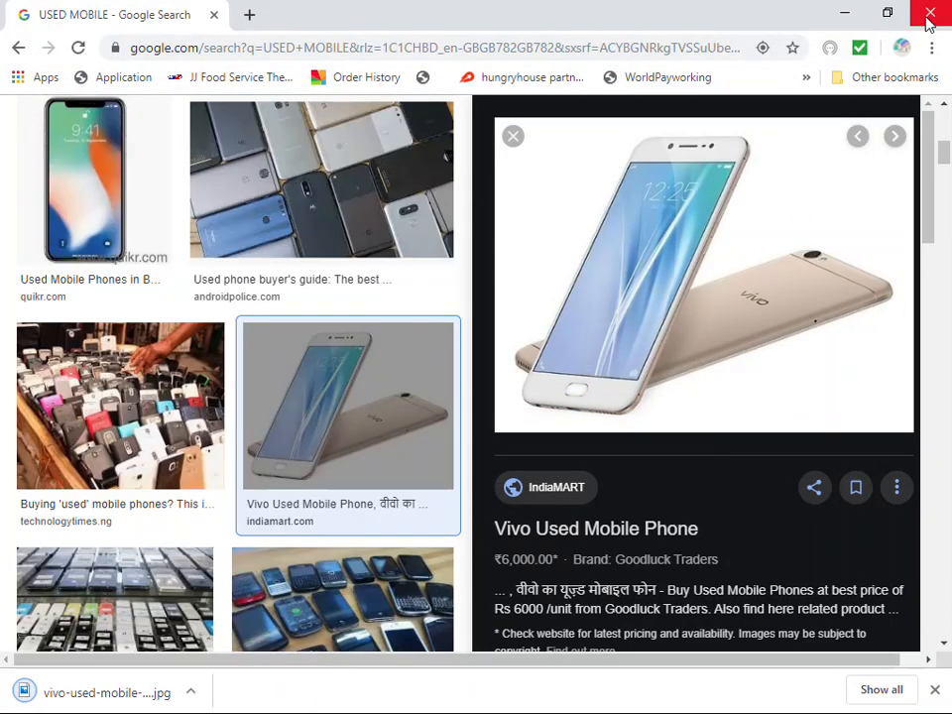
left_click(928, 14)
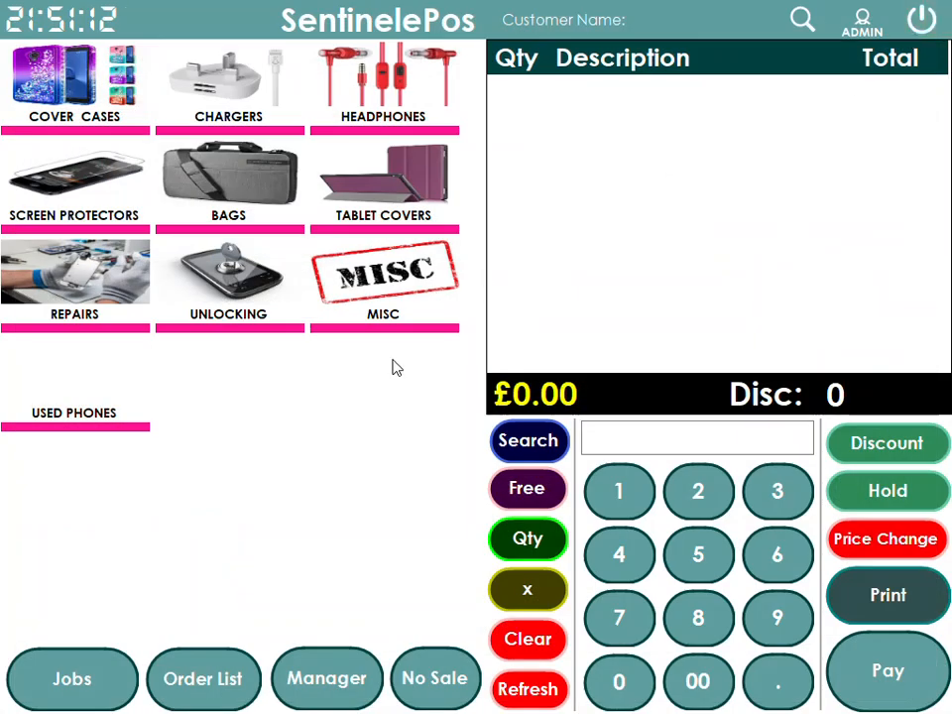
Assign the saved Vivo phone JPG to the USED PHONES category tile and save it
left_click(332, 682)
left_click(78, 296)
left_click(235, 65)
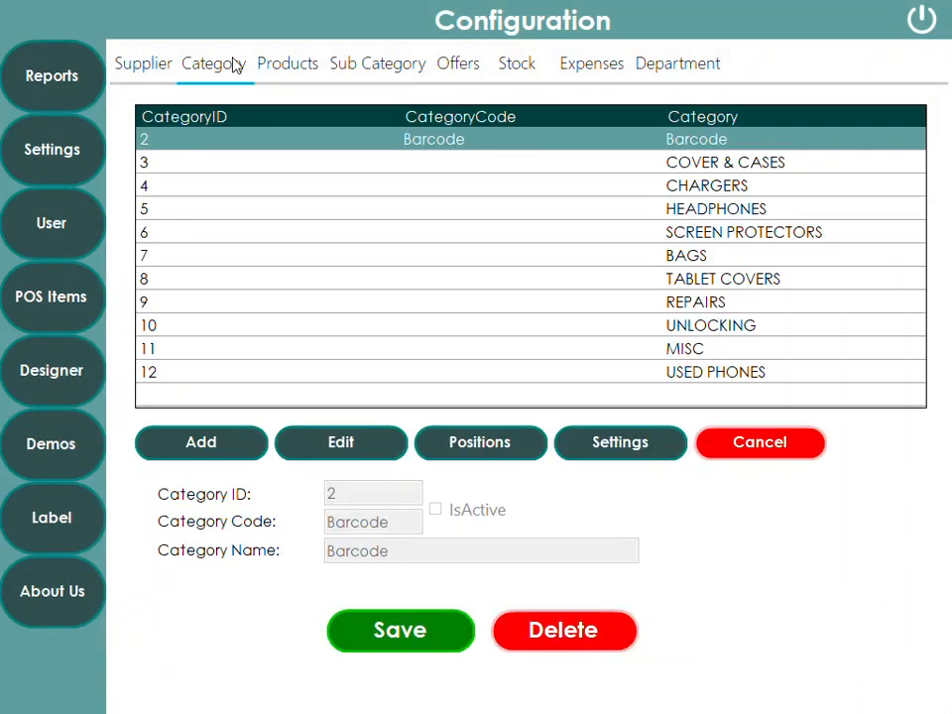
left_click(713, 377)
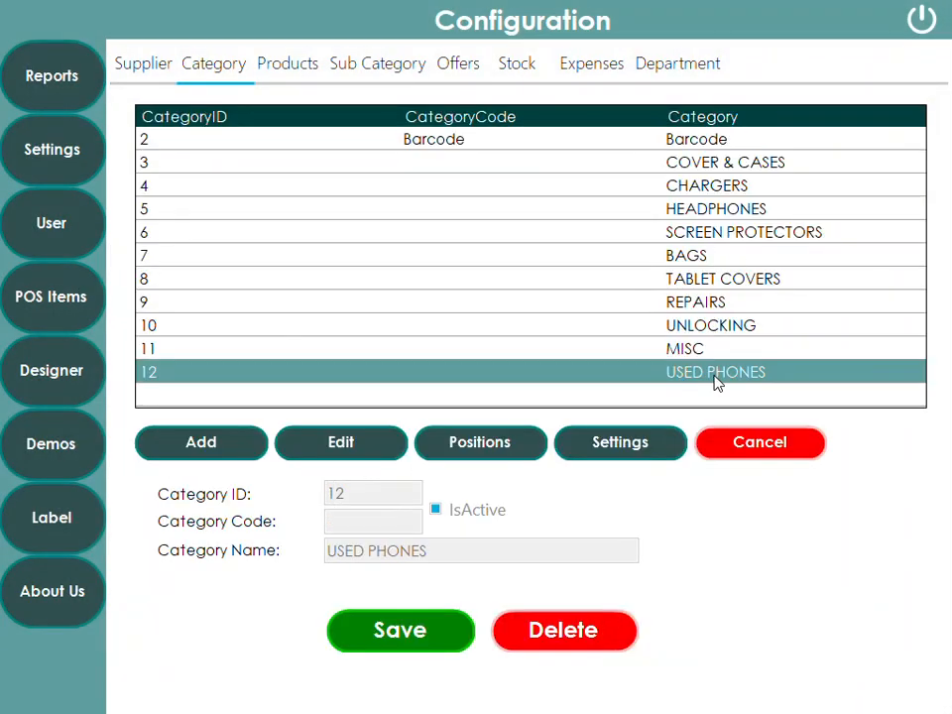
left_click(643, 451)
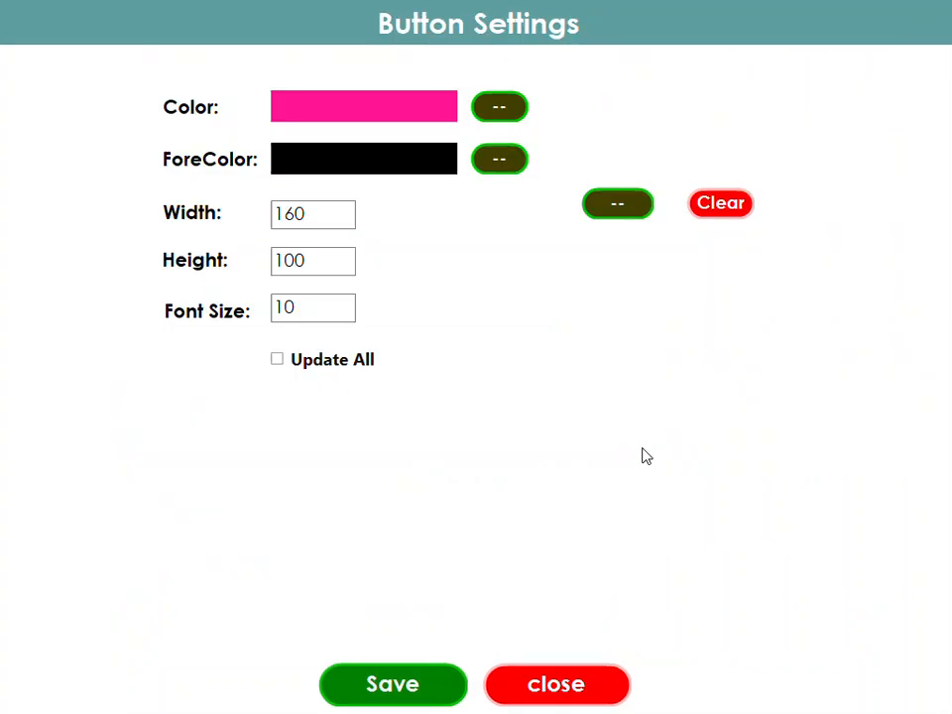
left_click(620, 206)
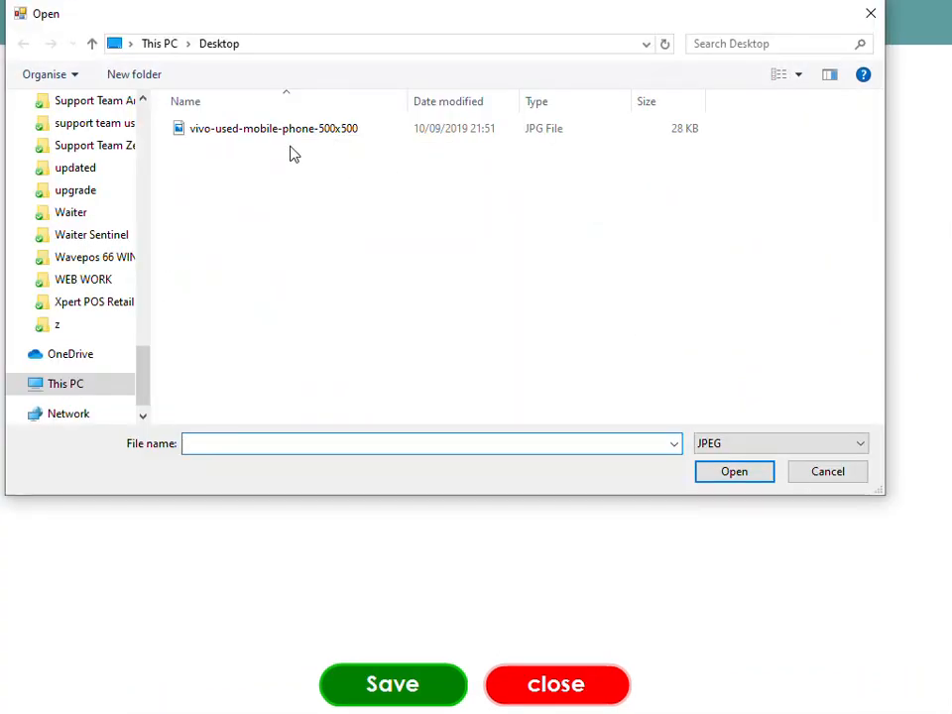
double_click(279, 138)
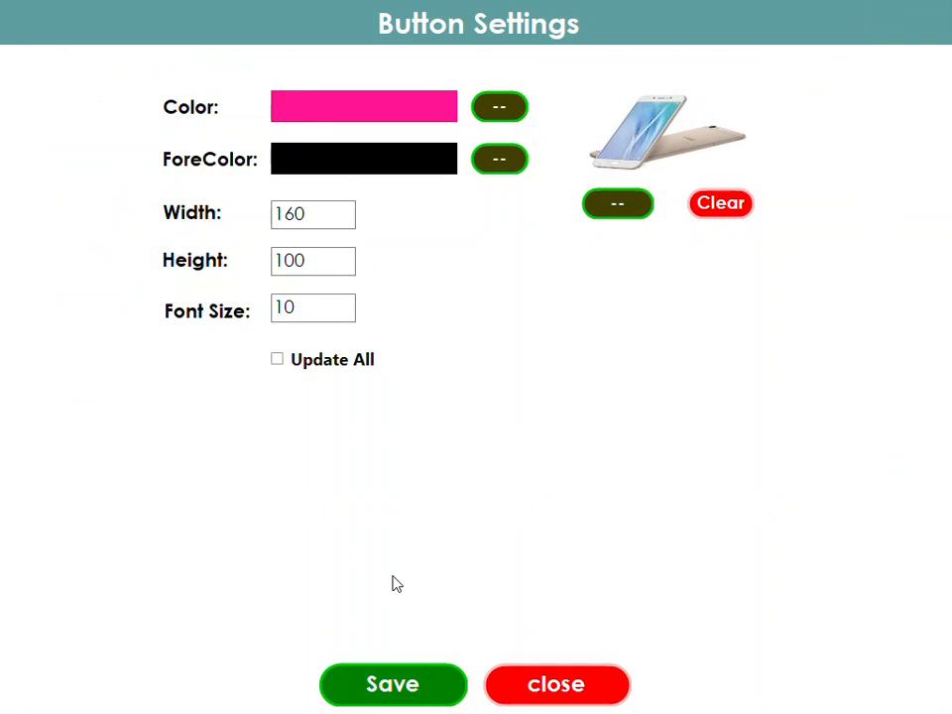
left_click(397, 690)
Log out, log back in with the PIN, and check the USED PHONES tile
left_click(917, 28)
left_click(918, 30)
left_click(387, 448)
left_click(67, 282)
left_click(153, 264)
left_click(229, 266)
left_click(174, 545)
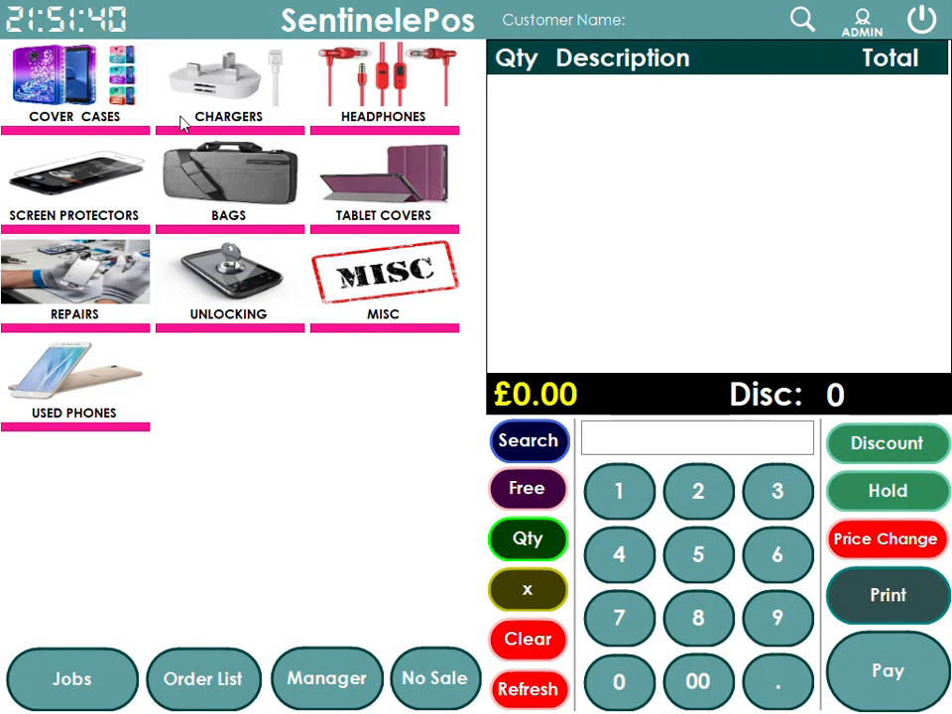
left_click(99, 388)
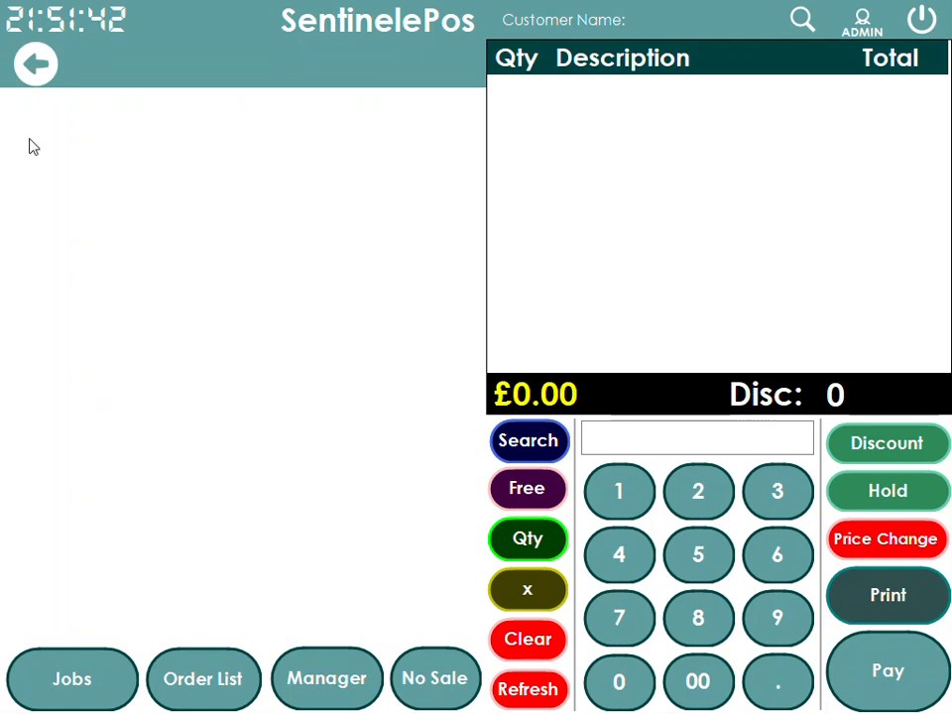
left_click(28, 65)
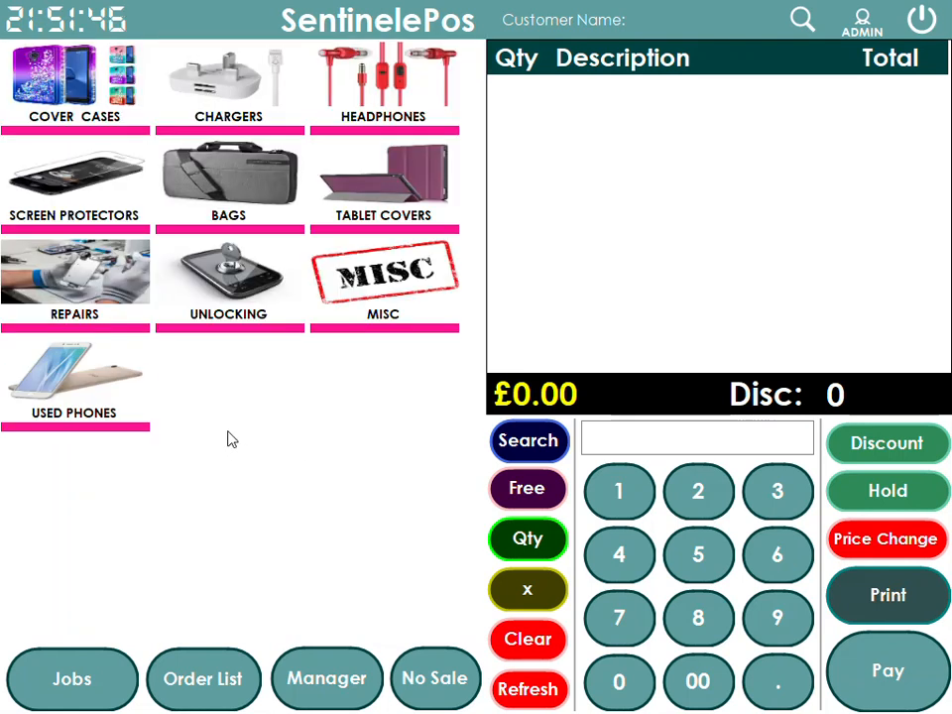
In Manager > POS Items > Category, edit and re-save the Barcode category
left_click(329, 670)
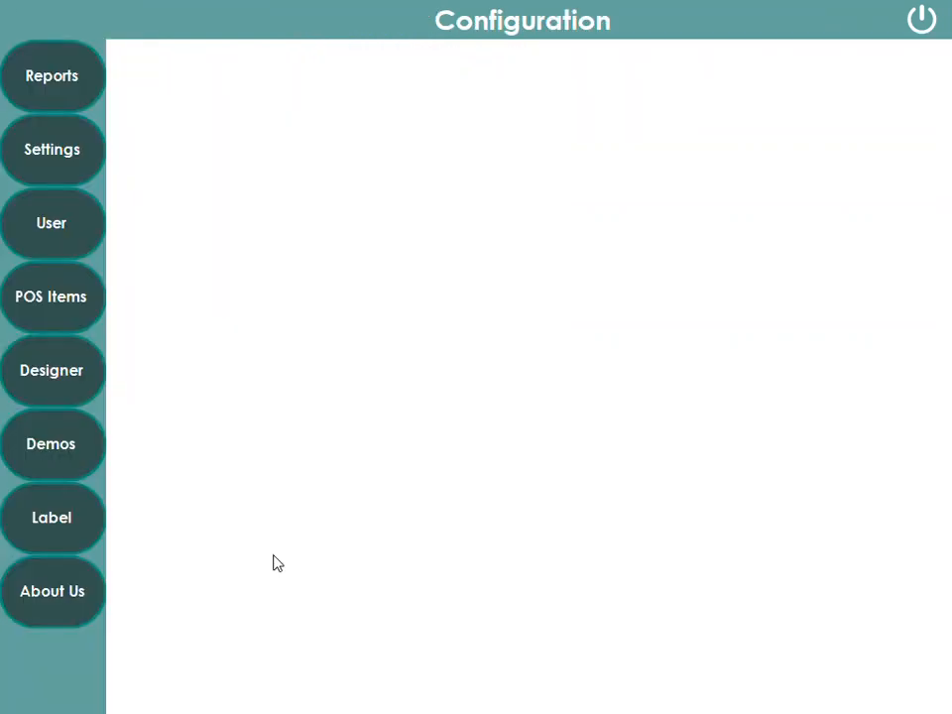
left_click(56, 303)
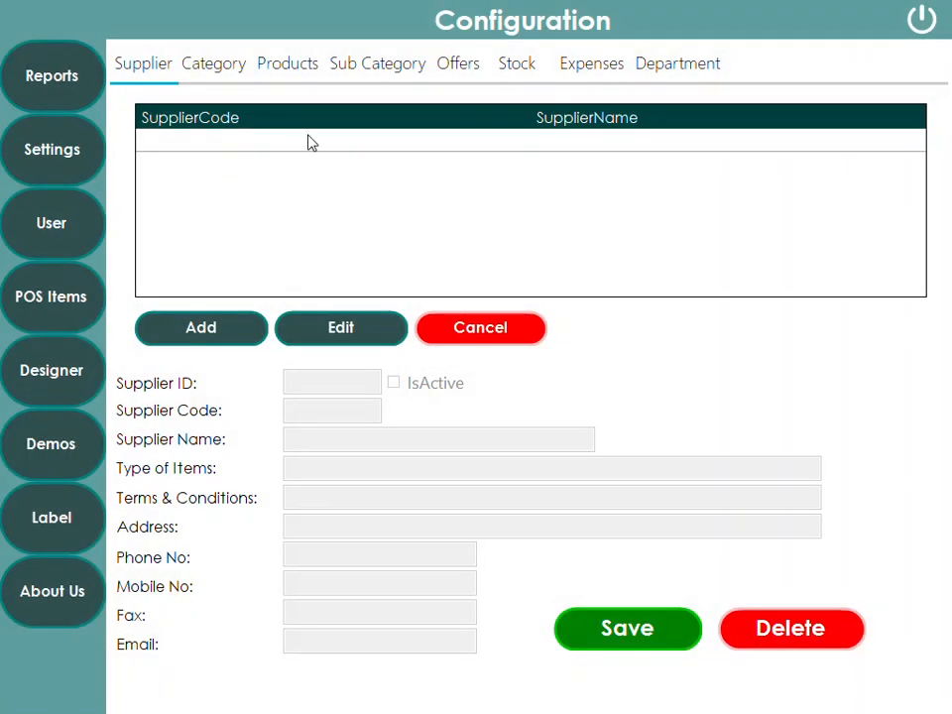
left_click(229, 71)
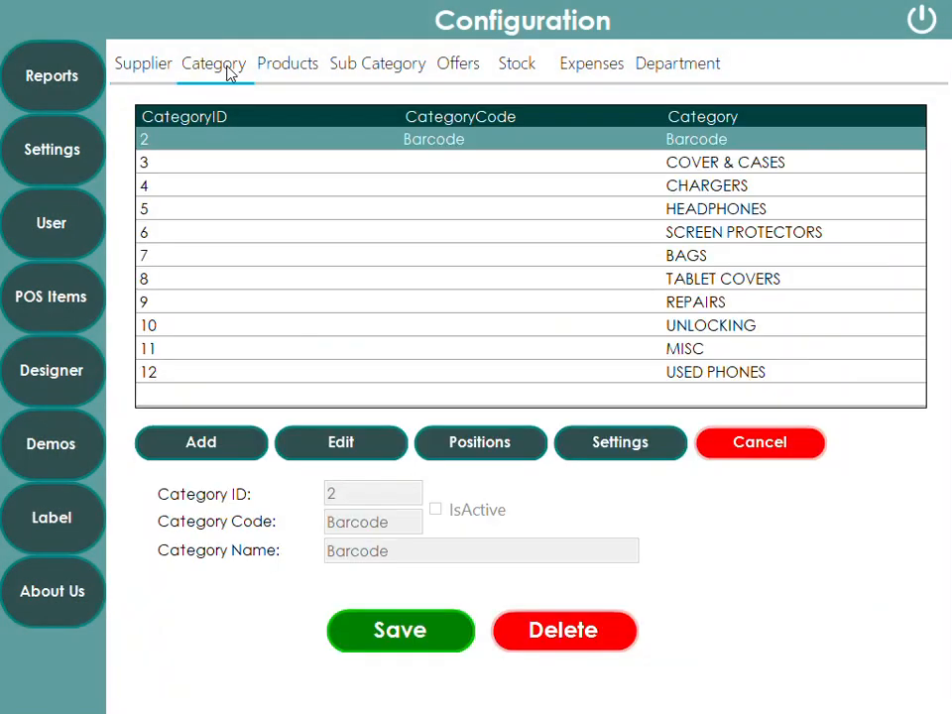
left_click(701, 164)
left_click(697, 145)
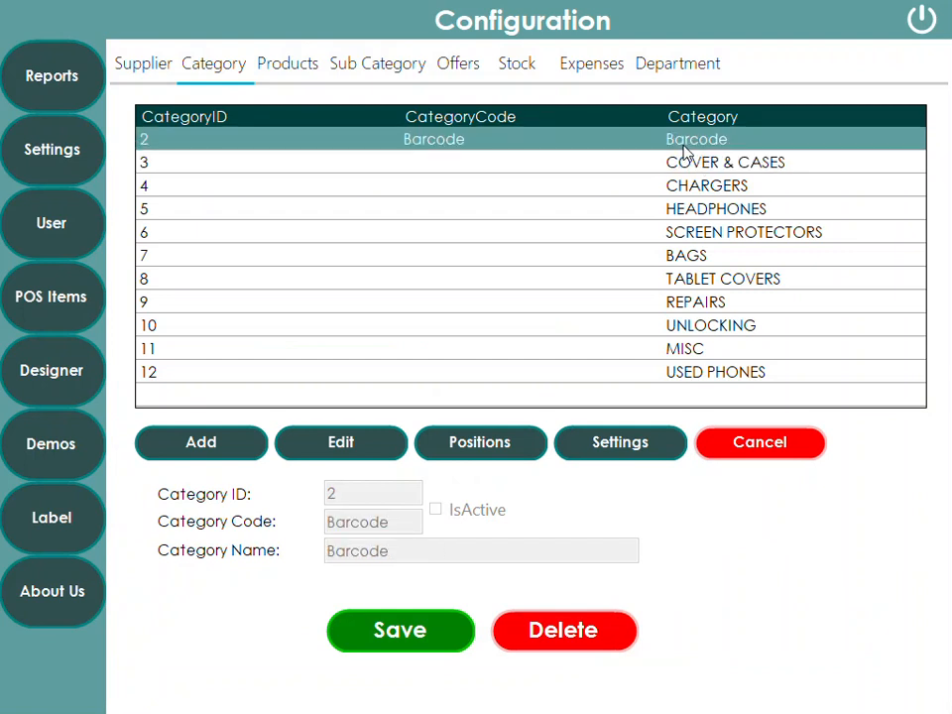
left_click(361, 449)
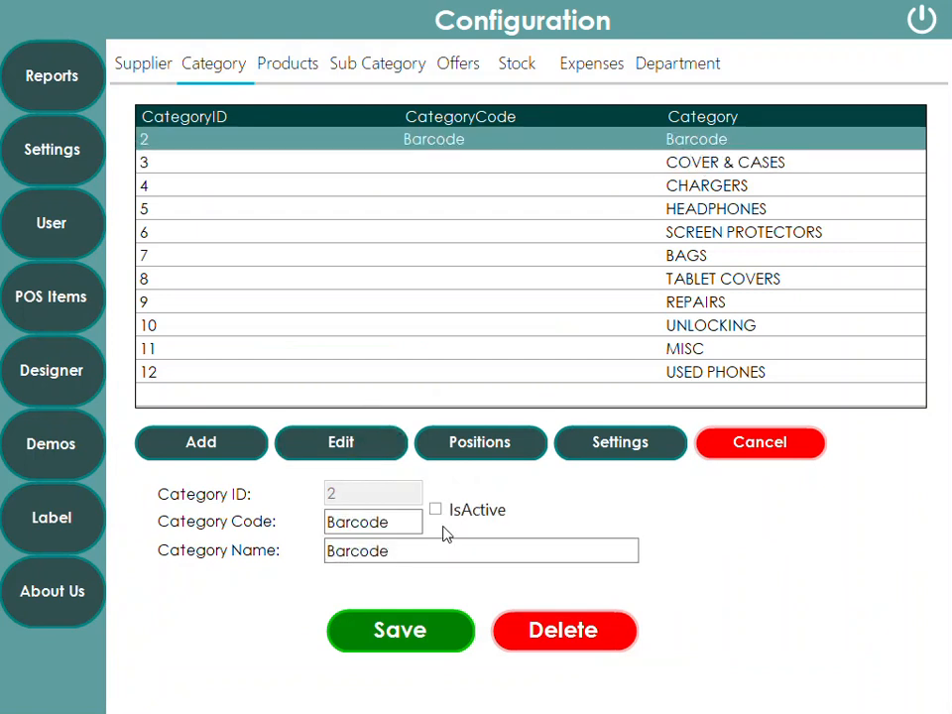
left_click(433, 631)
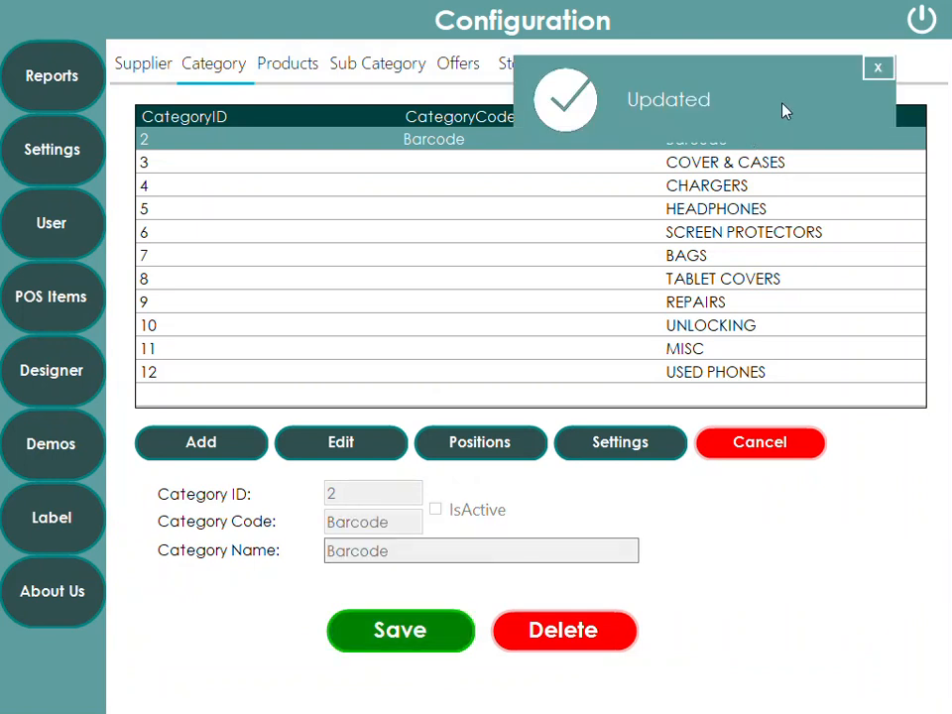
Review CHARGERS, HEADPHONES, SCREEN PROTECTORS, BAGS and TABLET COVERS, then reselect Barcode
left_click(710, 188)
left_click(712, 165)
left_click(710, 188)
left_click(709, 210)
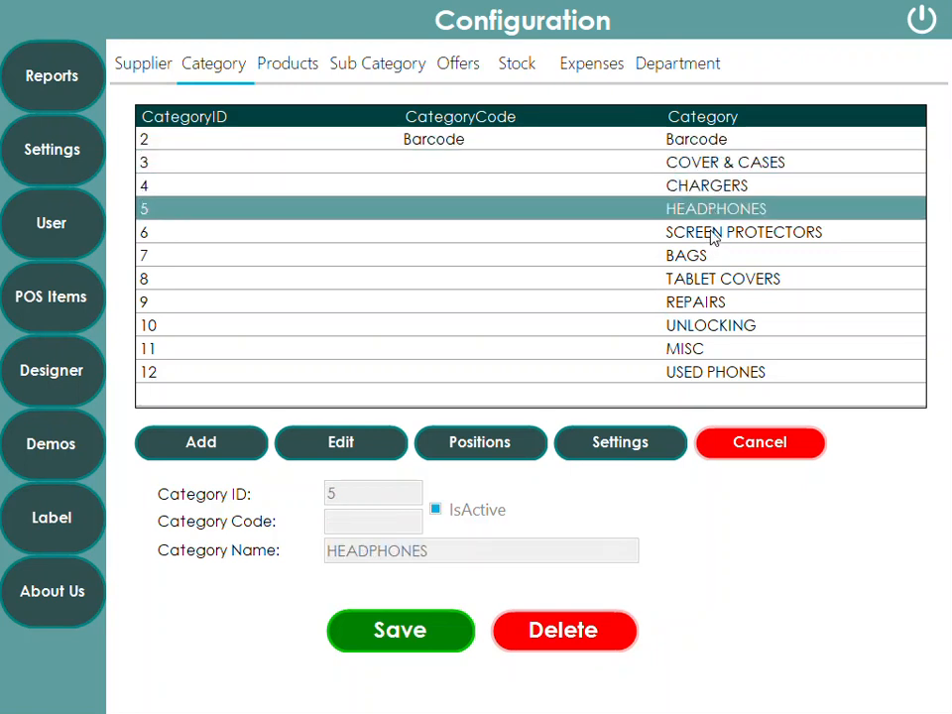
left_click(712, 235)
left_click(697, 256)
left_click(693, 280)
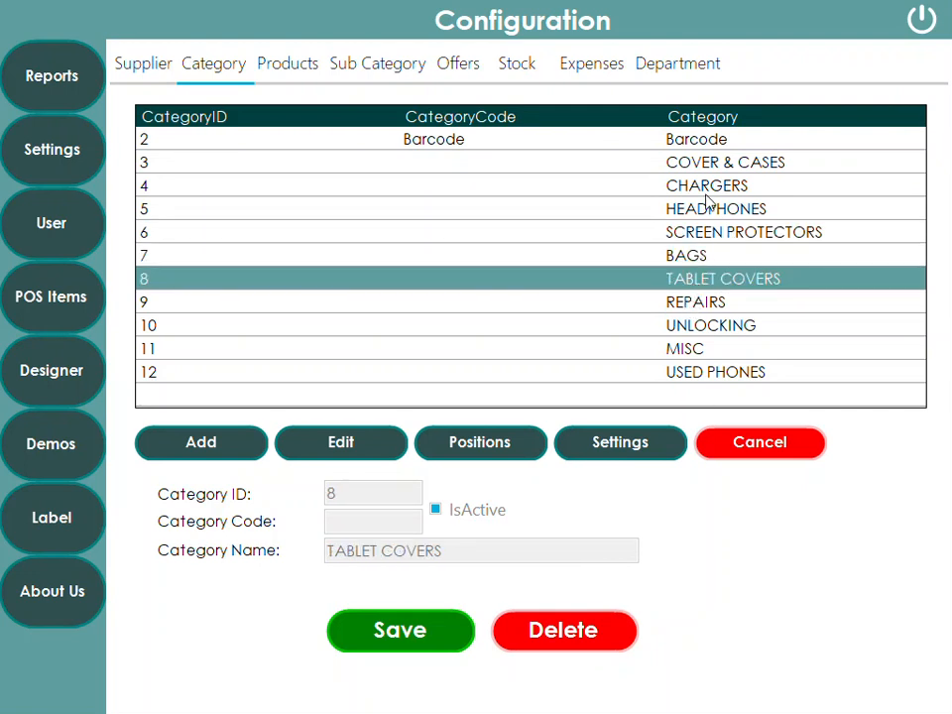
left_click(714, 141)
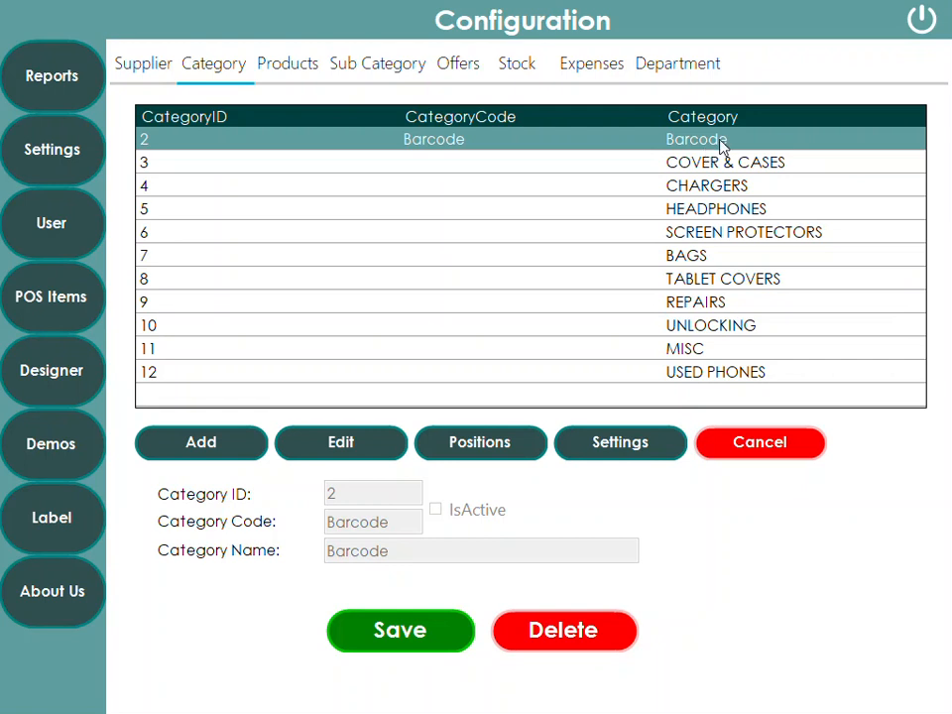
Exit configuration and reopen Manager > POS Items on the Products list
left_click(921, 19)
left_click(308, 675)
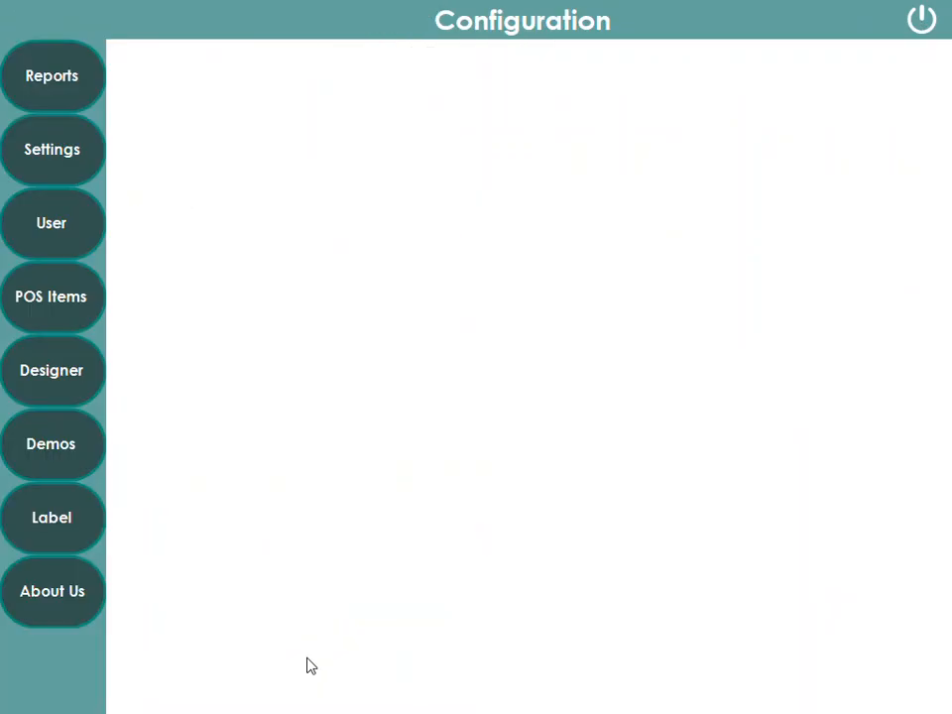
left_click(95, 289)
left_click(291, 70)
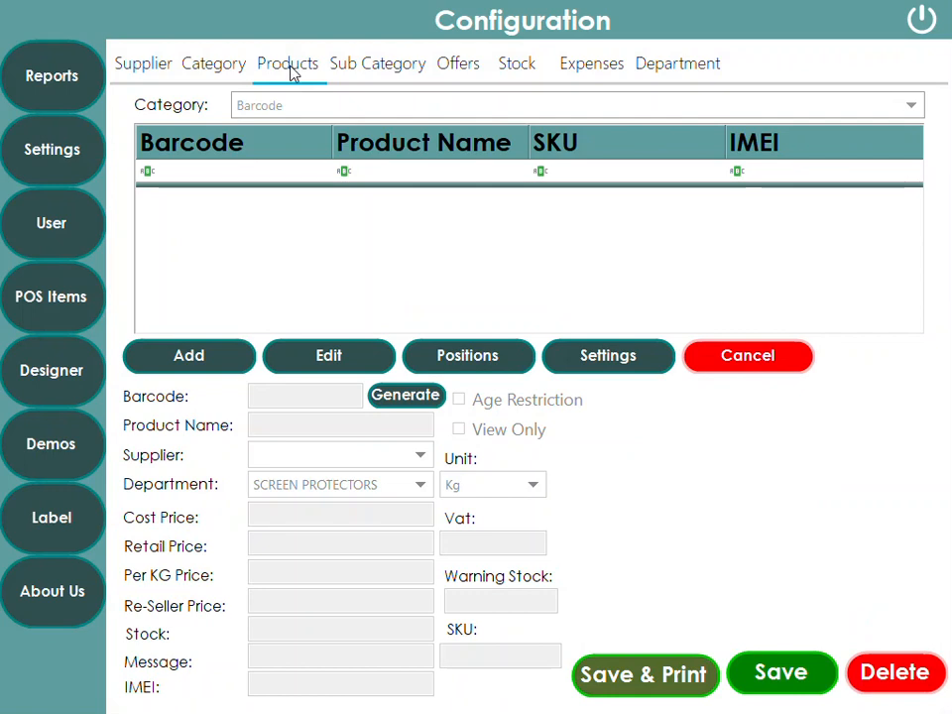
Add an IPHONE X product under USED PHONES with department MOBILE PHONES USED
left_click(284, 108)
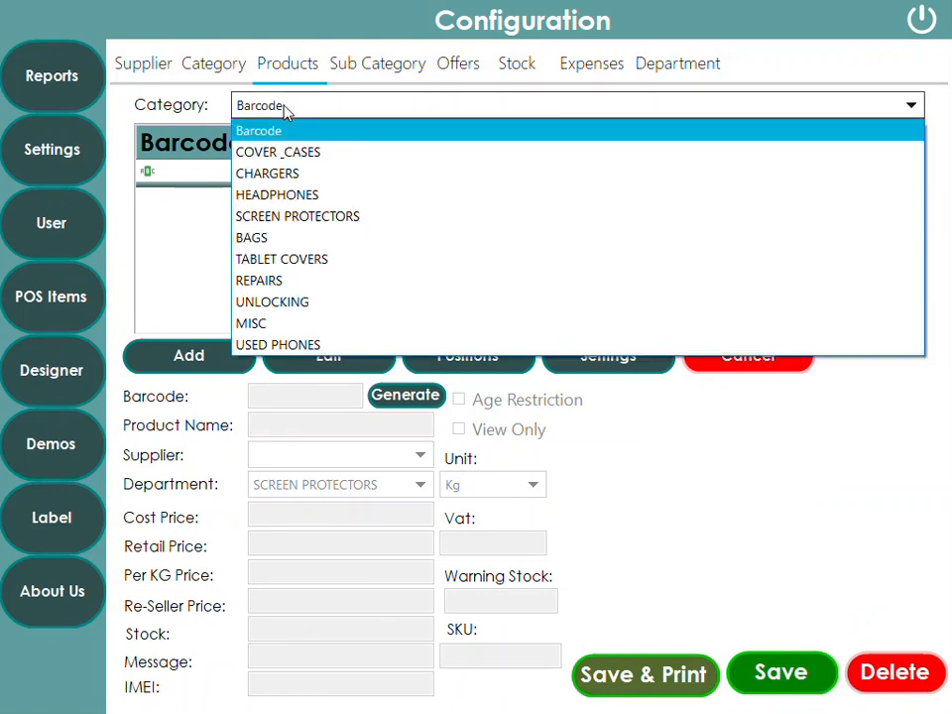
left_click(287, 346)
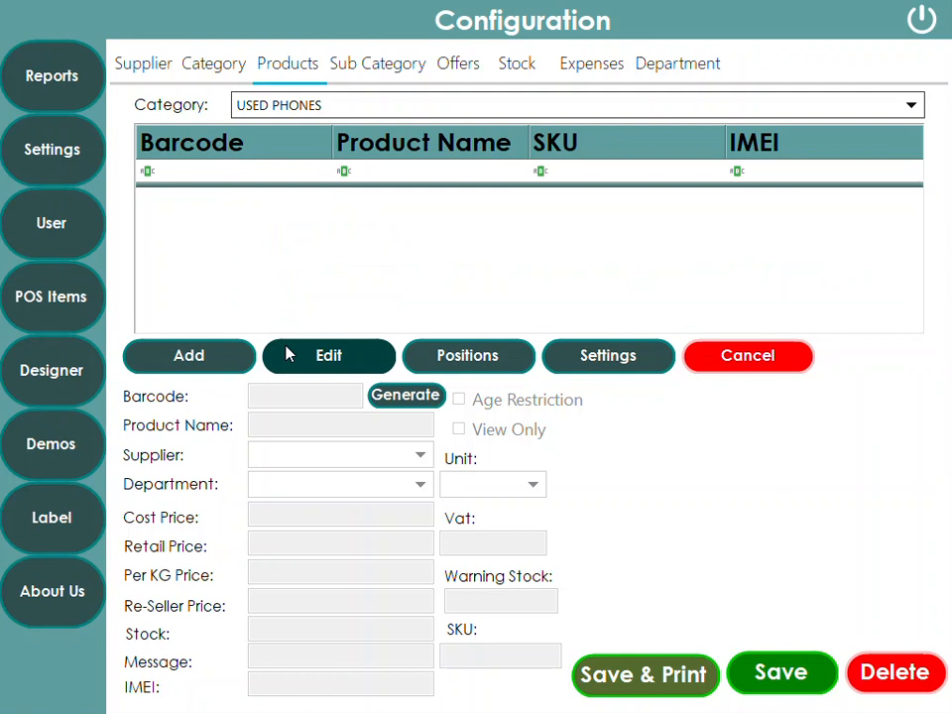
left_click(176, 359)
left_click(292, 426)
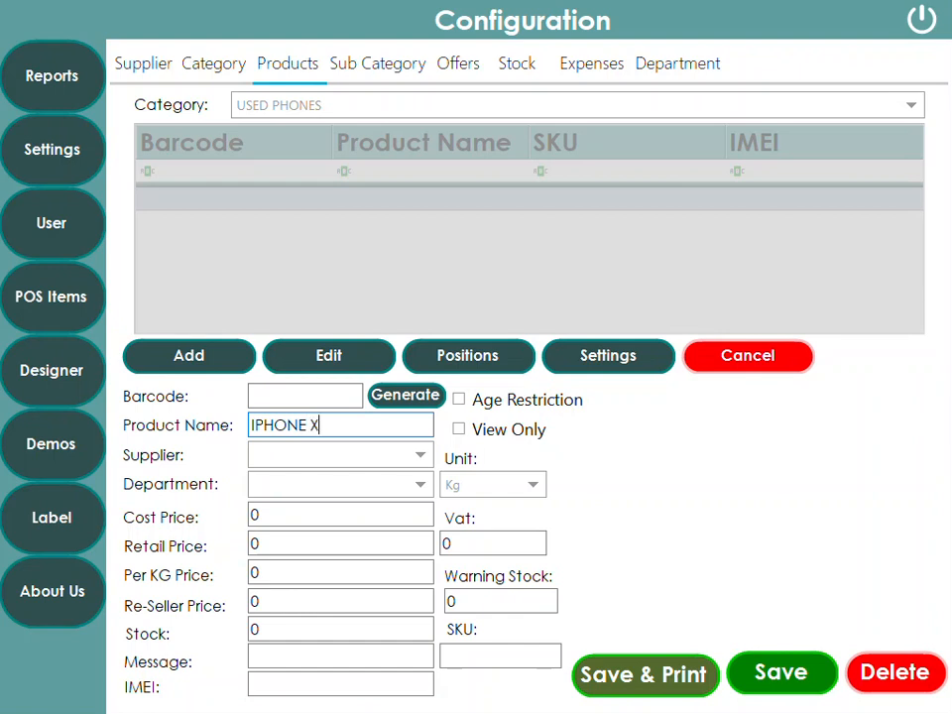
left_click(420, 484)
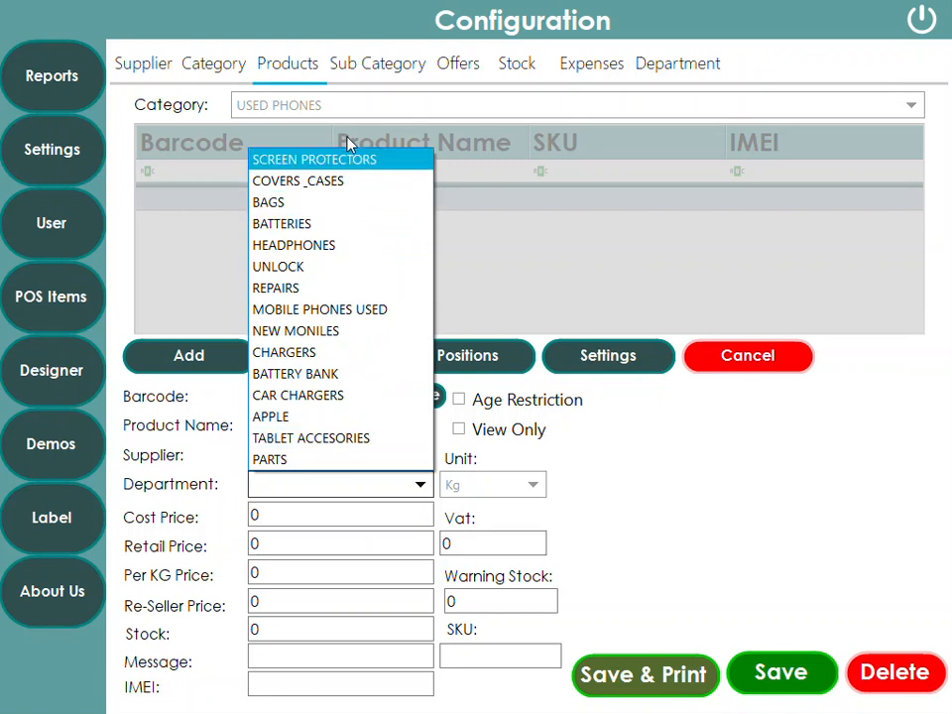
left_click(337, 311)
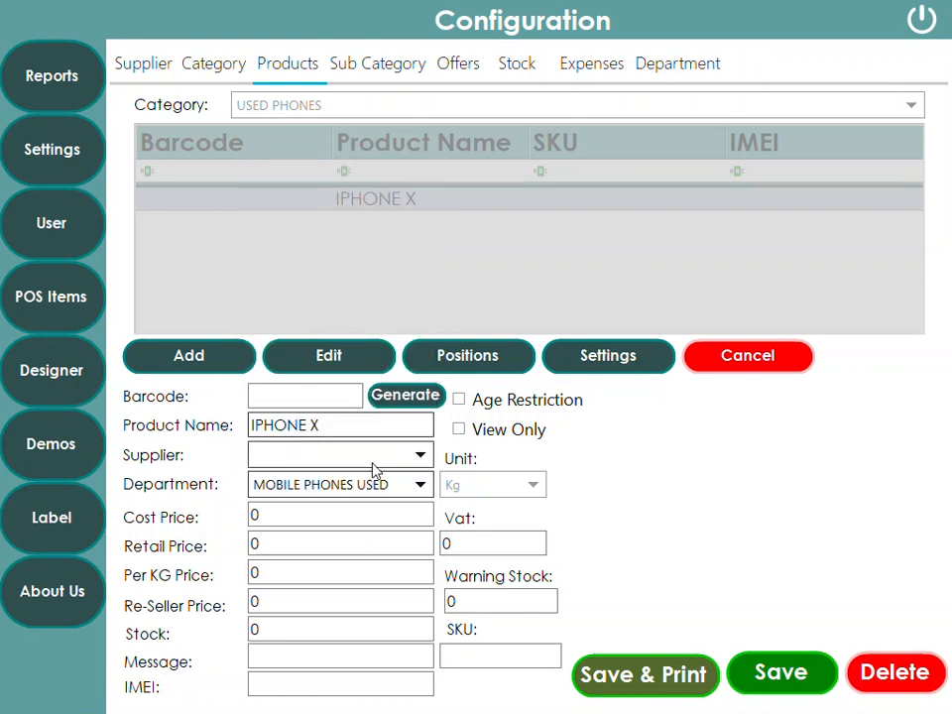
Enter the IPHONE X retail price of 460 and an initial stock quantity
left_click(263, 549)
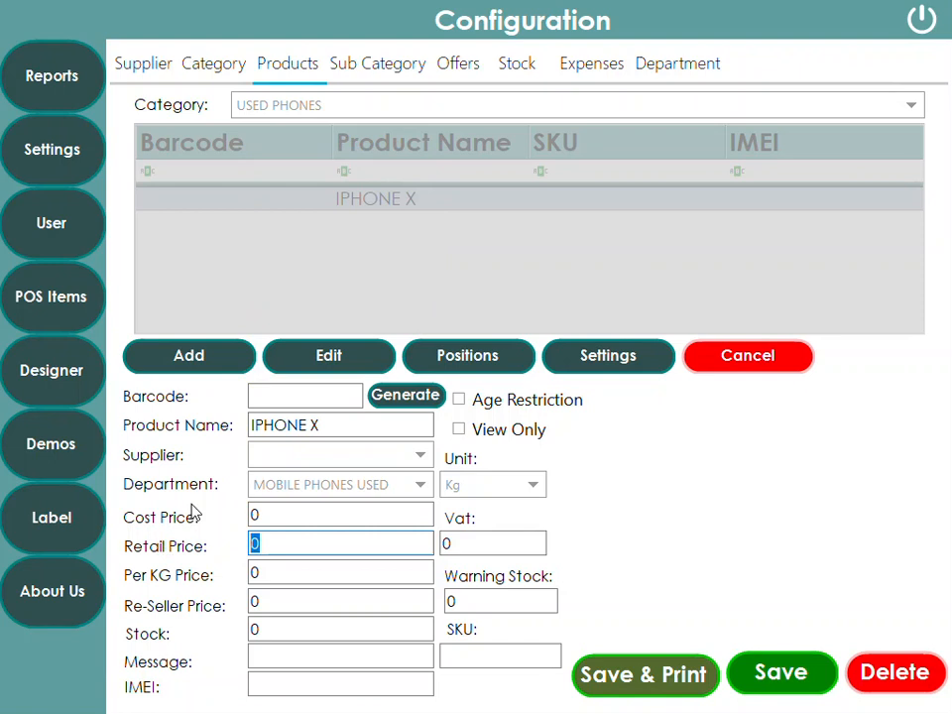
type("4")
key("BackSpace")
type("60")
left_click(273, 633)
type("5")
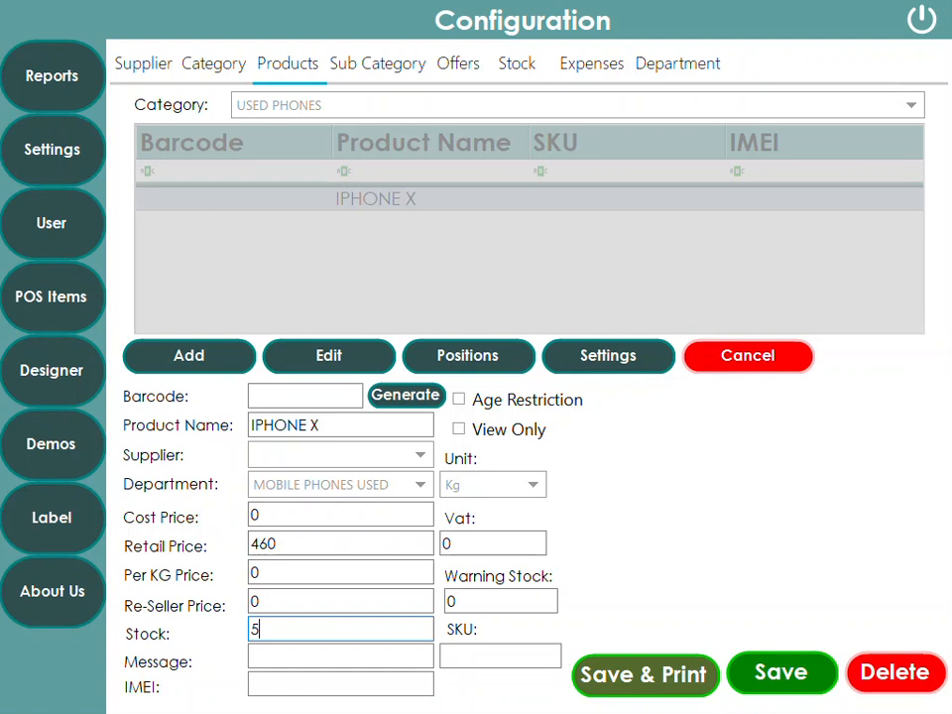
left_click(421, 455)
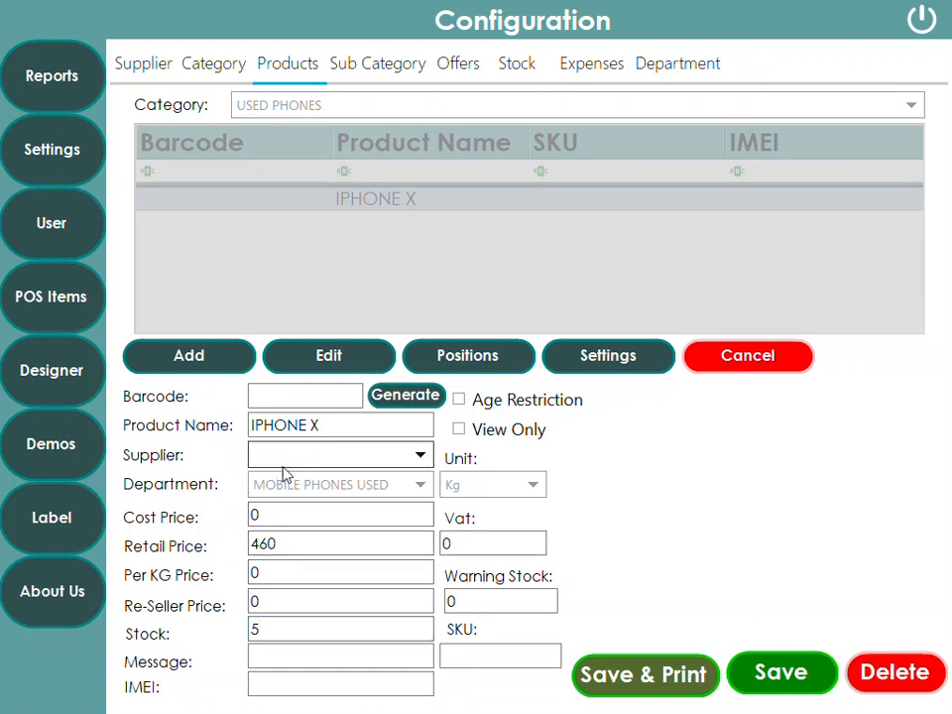
Correct the stock to 1, enter IMEI 123456789, and save the product
left_click(281, 685)
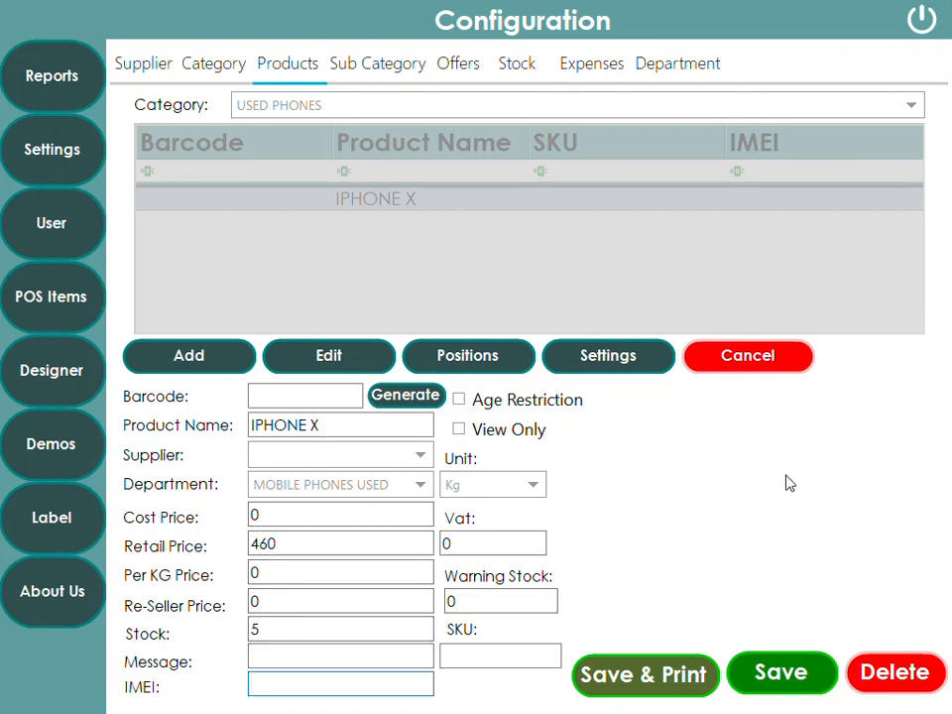
double_click(256, 631)
type("1")
left_click(284, 688)
type("123456")
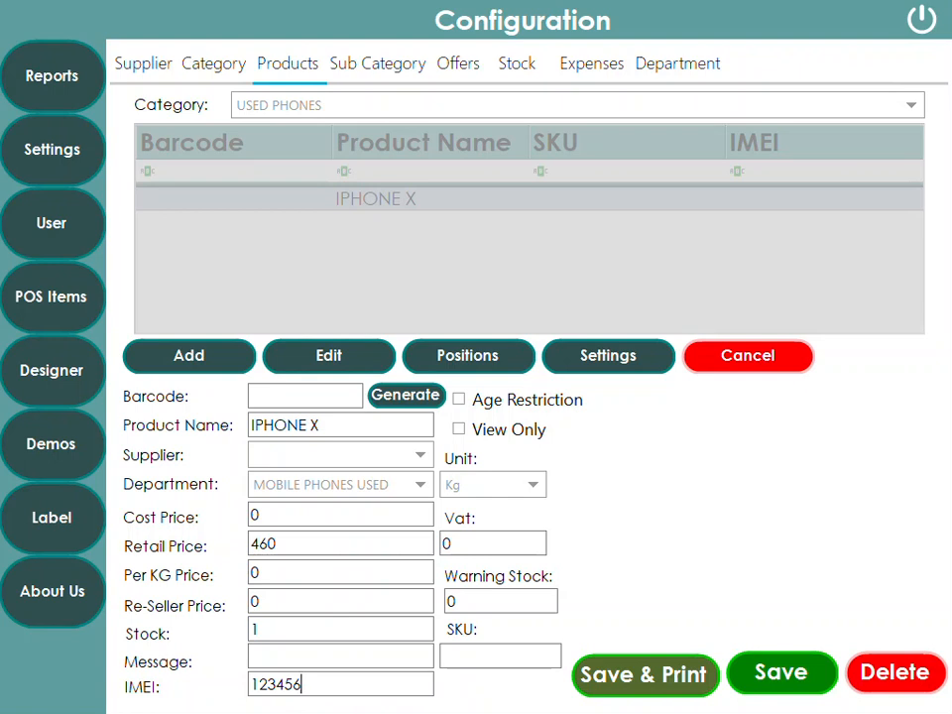
type("789")
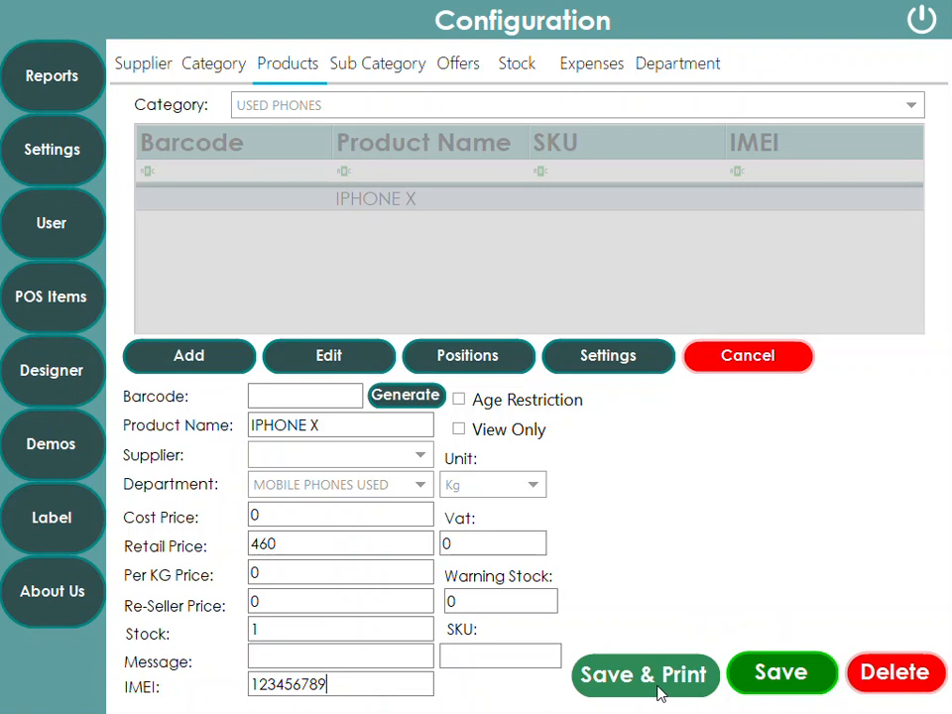
left_click(788, 675)
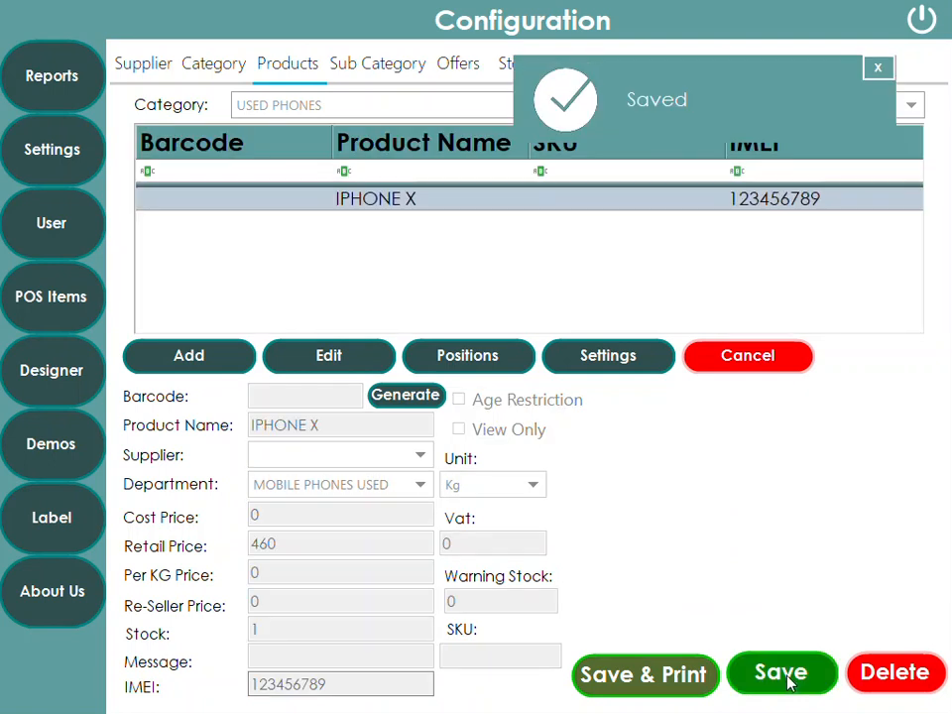
Ring up the IPHONE X from USED PHONES on the current sale at £460.00
left_click(877, 67)
left_click(922, 18)
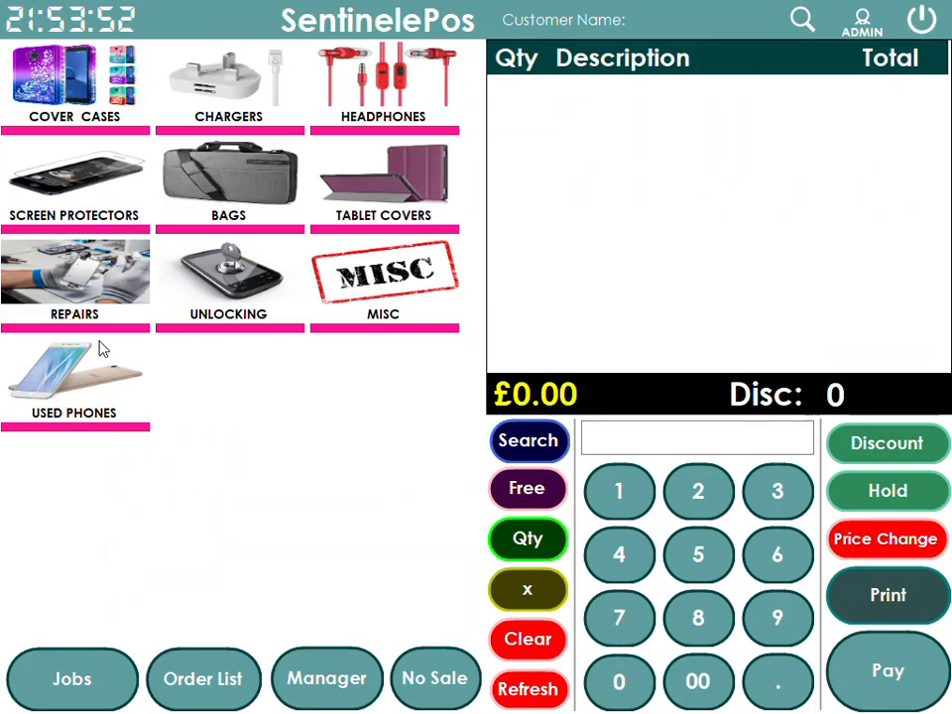
left_click(100, 382)
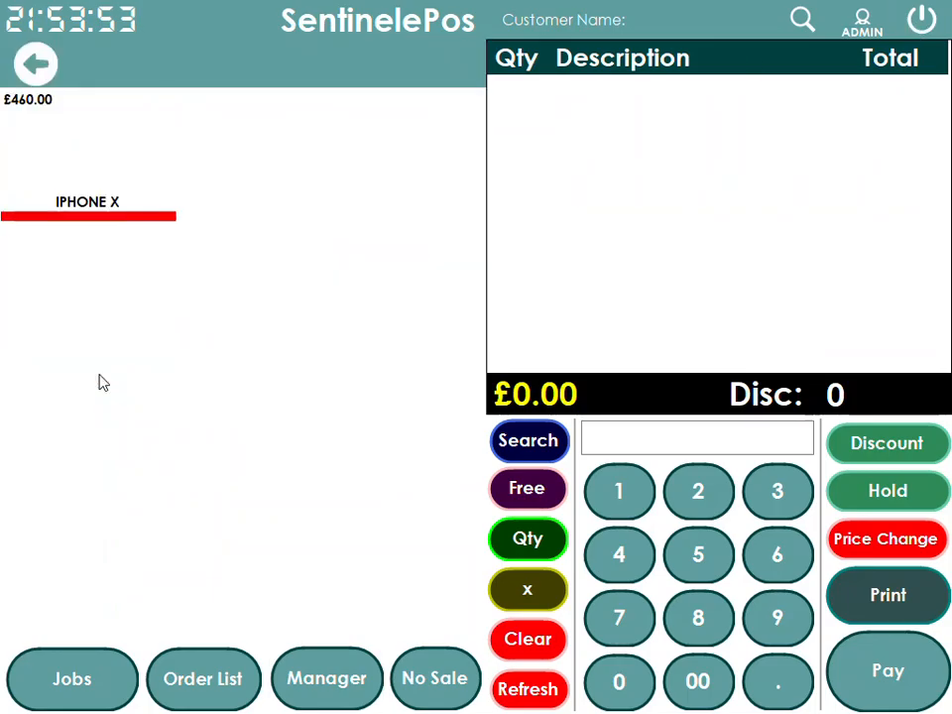
left_click(84, 184)
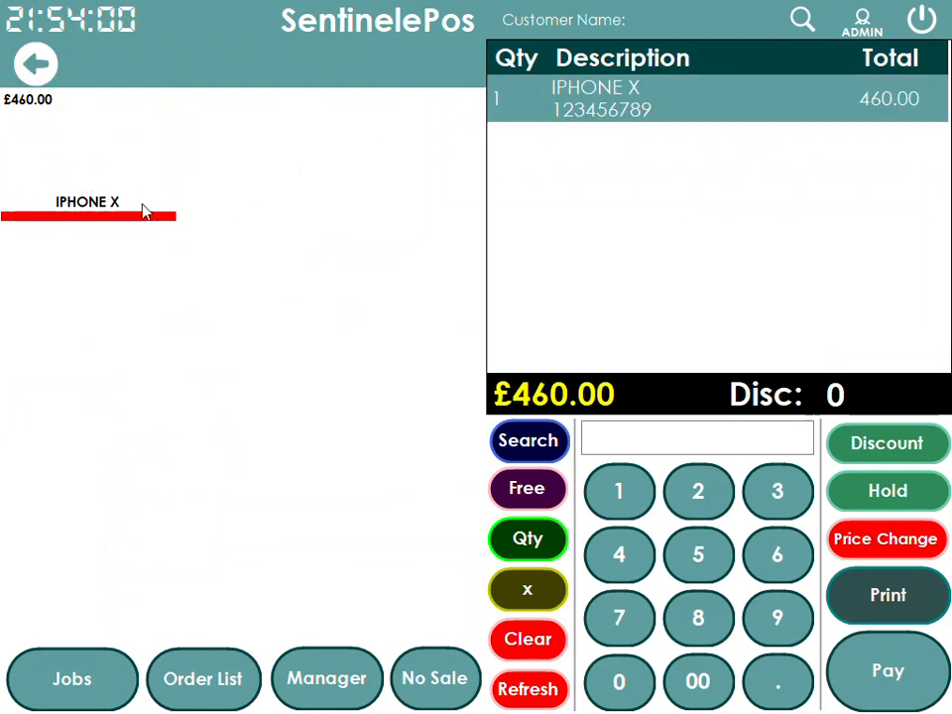
left_click(52, 69)
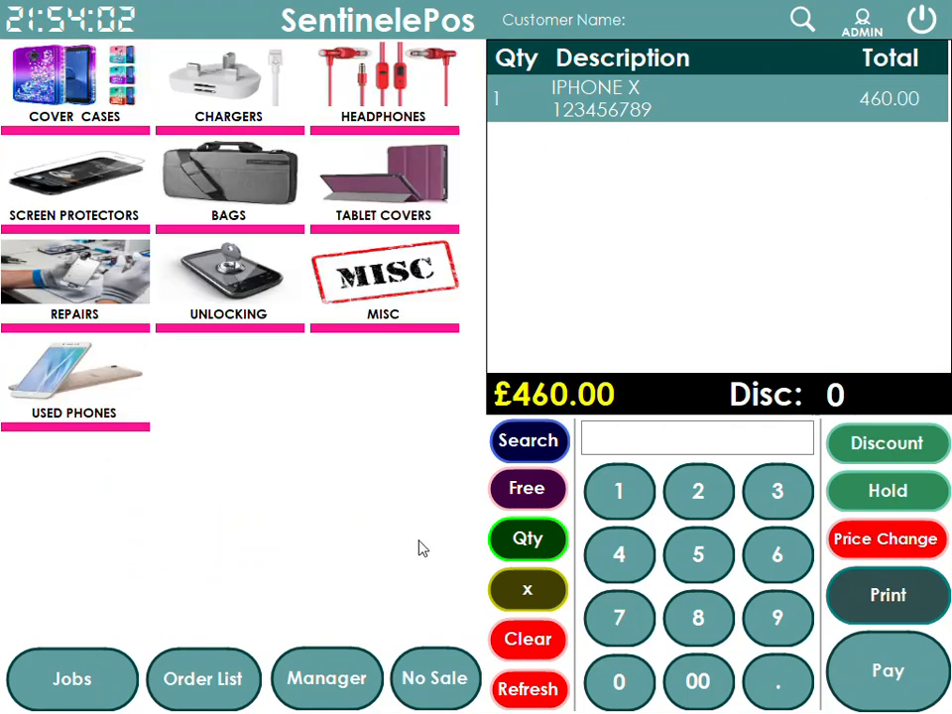
left_click(349, 675)
Set the IPHONE X button picture to vivo-used-mobile-phone-500x500 and save it
left_click(27, 312)
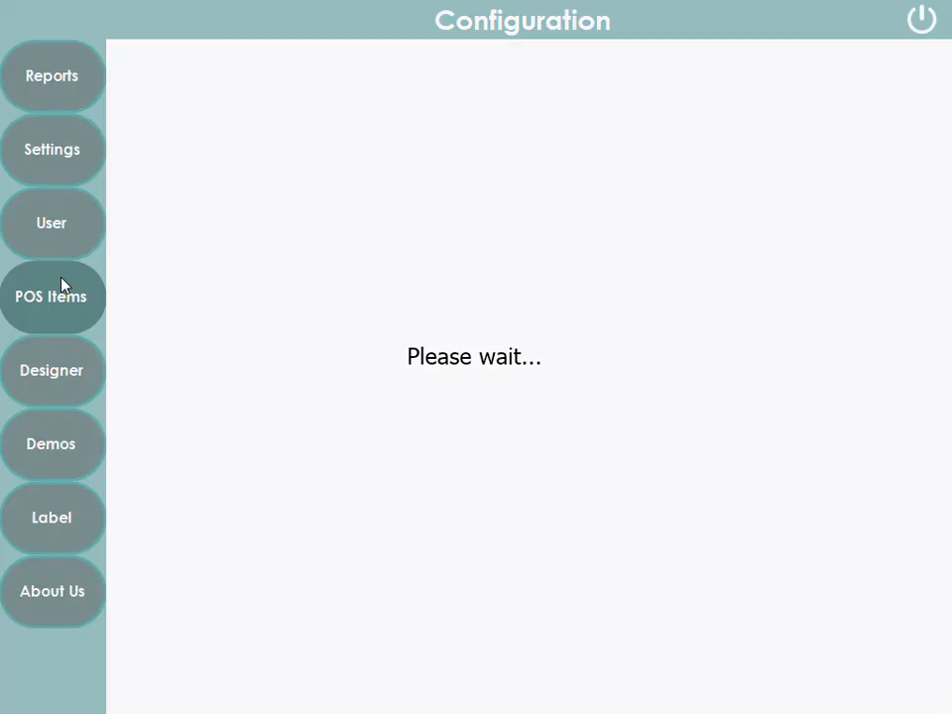
left_click(293, 67)
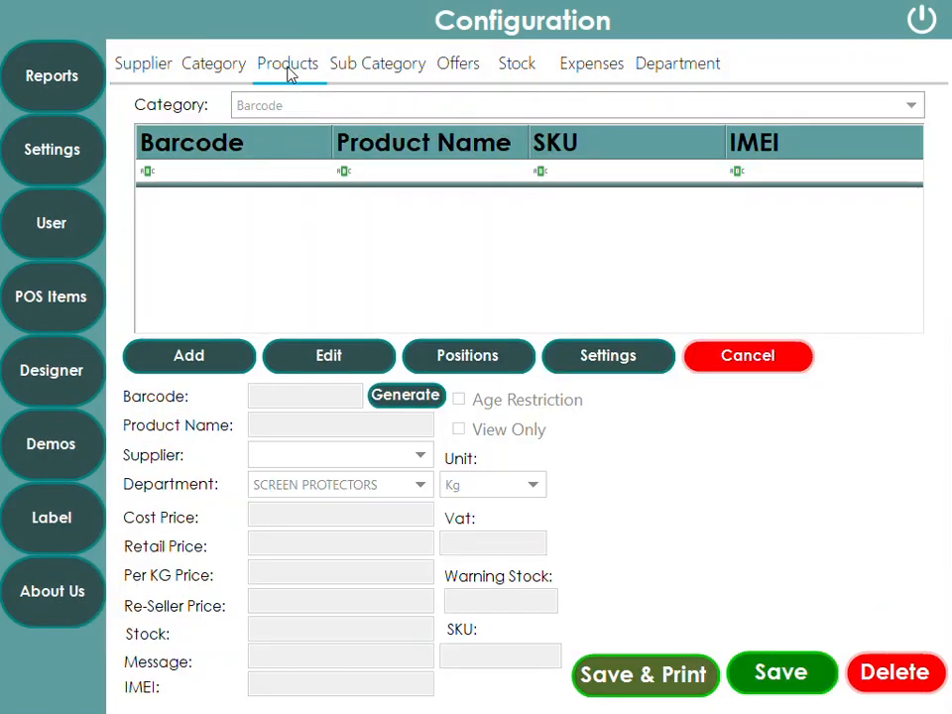
left_click(302, 107)
left_click(315, 345)
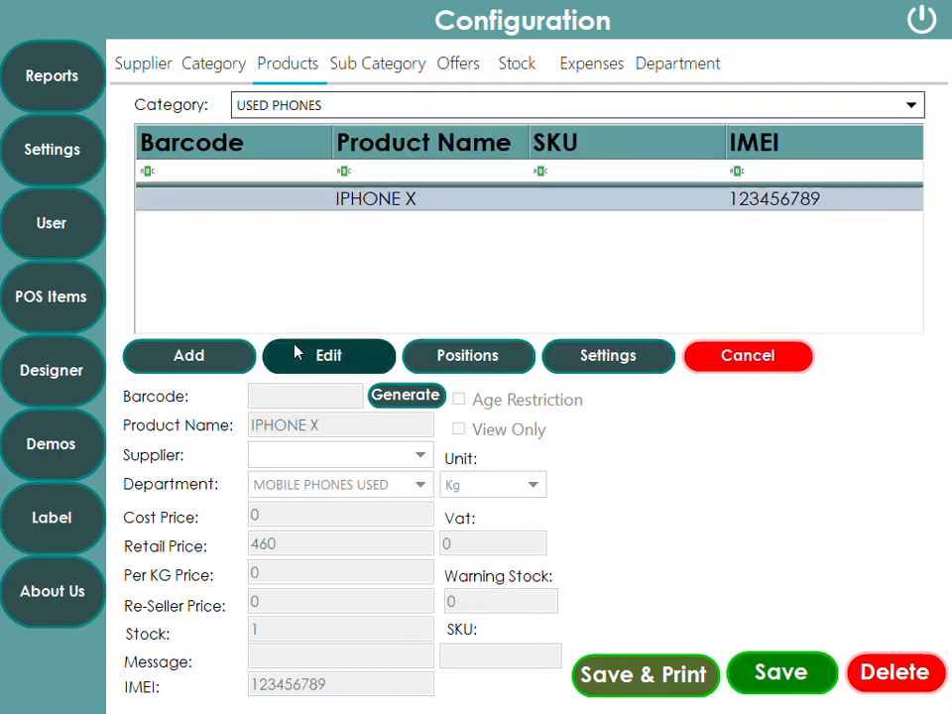
left_click(374, 203)
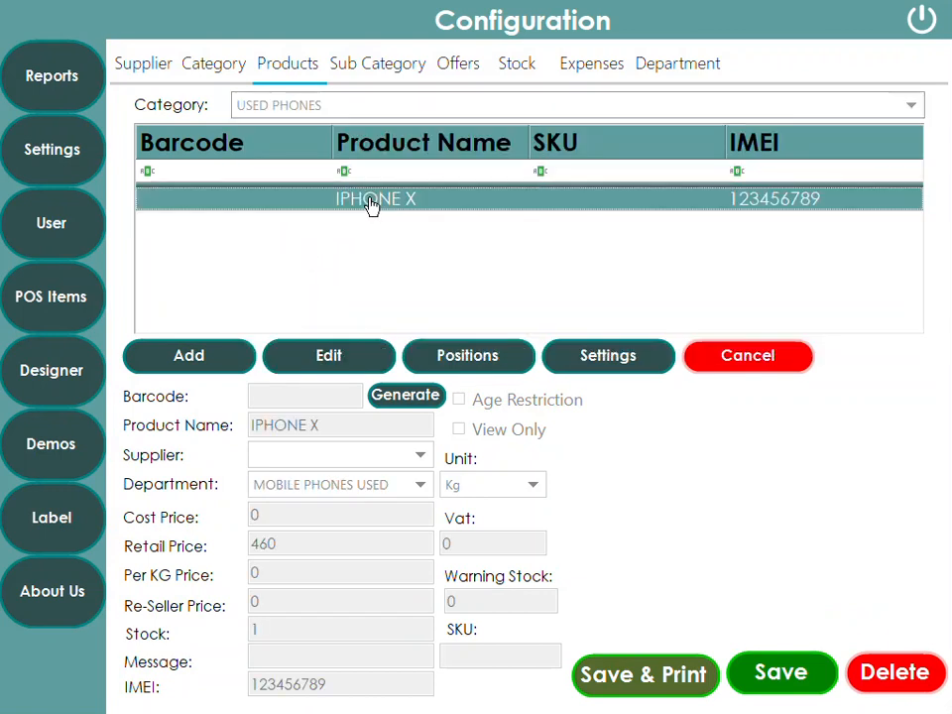
left_click(635, 365)
left_click(683, 206)
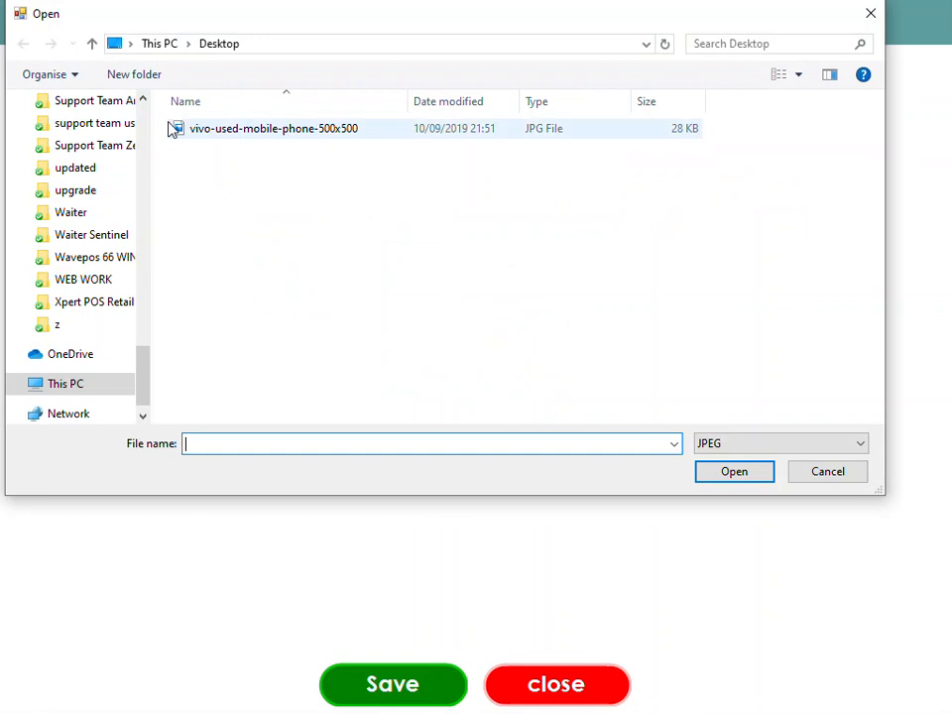
double_click(223, 135)
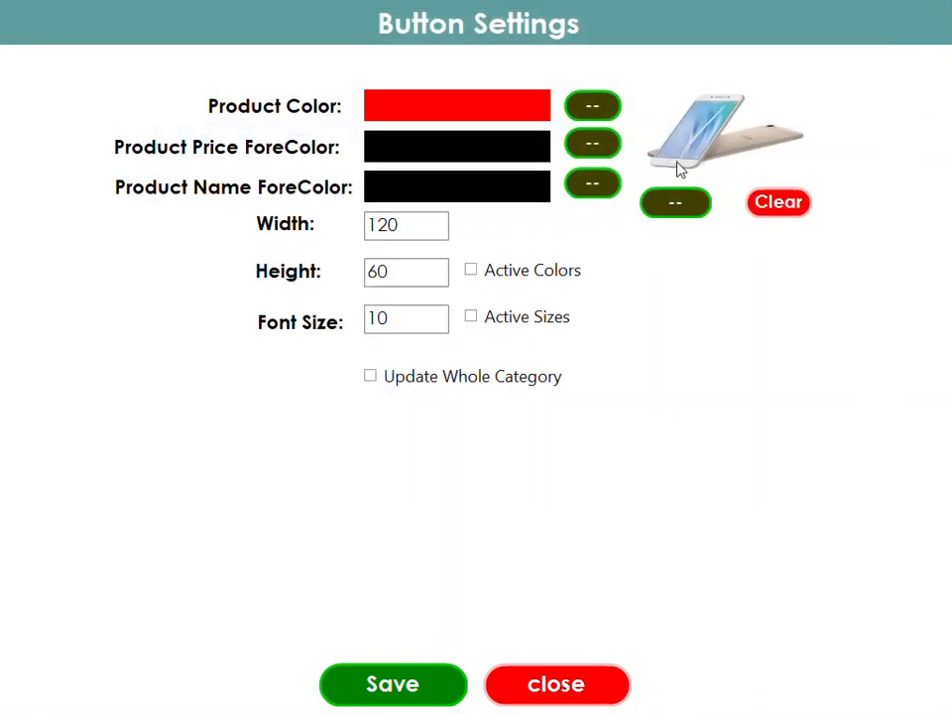
left_click(410, 677)
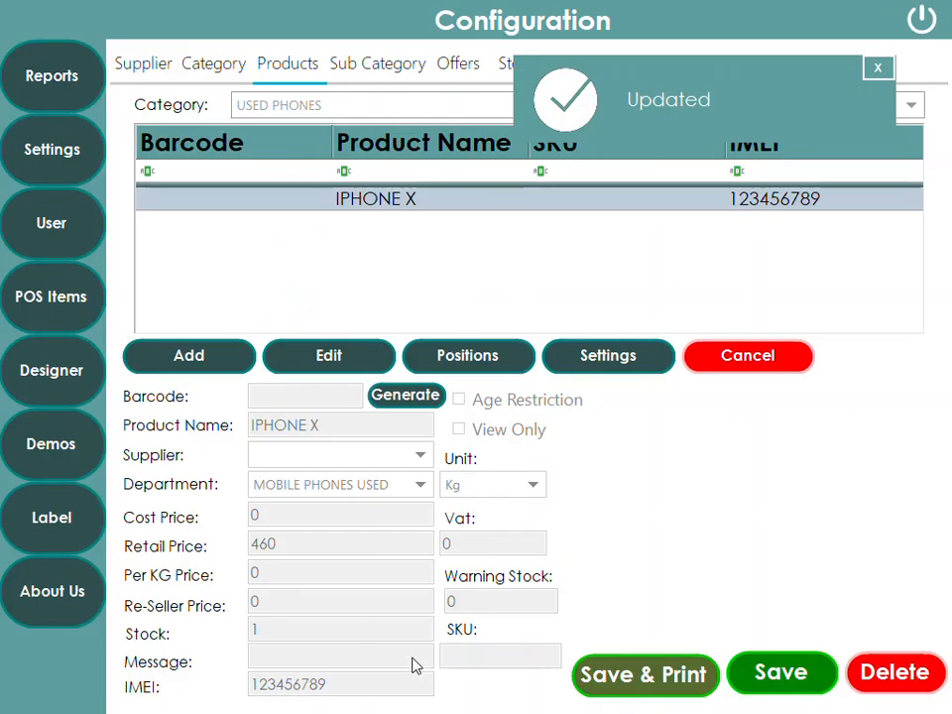
Add a second IPHONE X, then delete its line so the sale totals £0.00
left_click(922, 18)
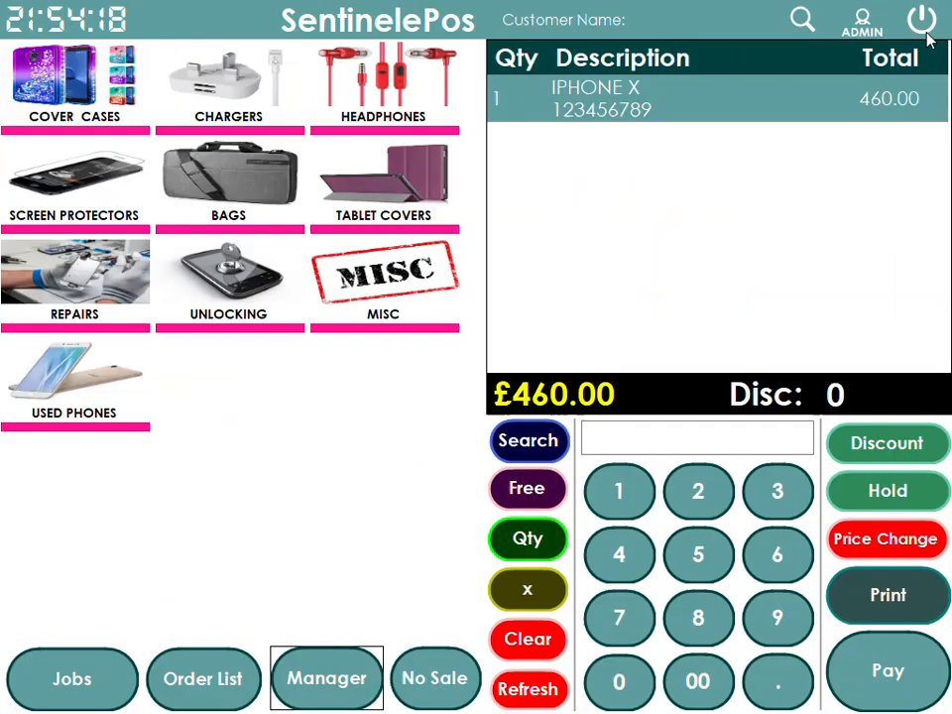
left_click(104, 398)
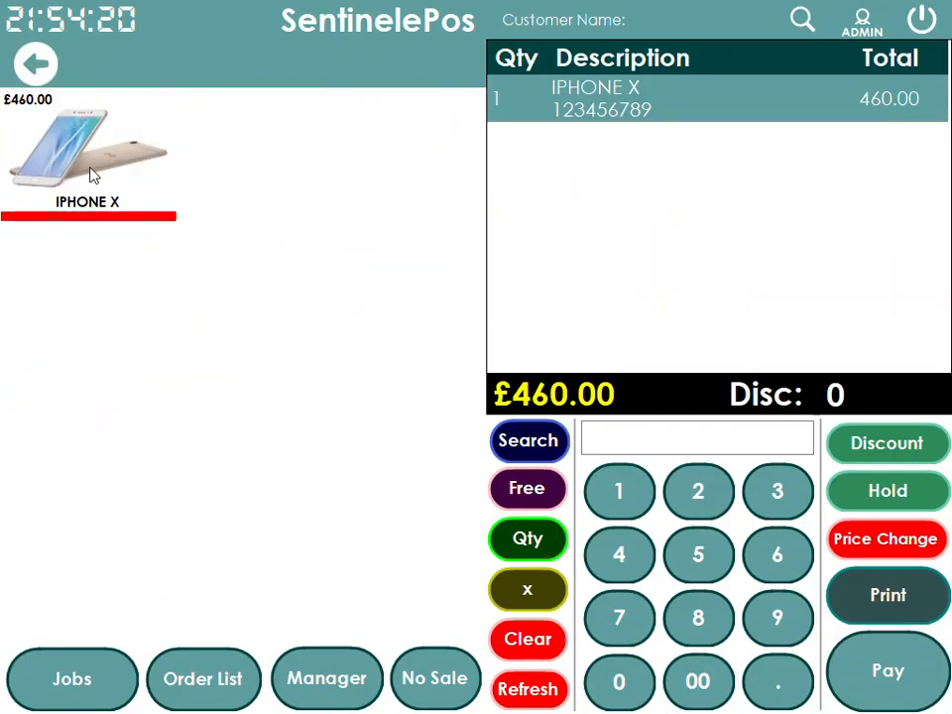
left_click(106, 189)
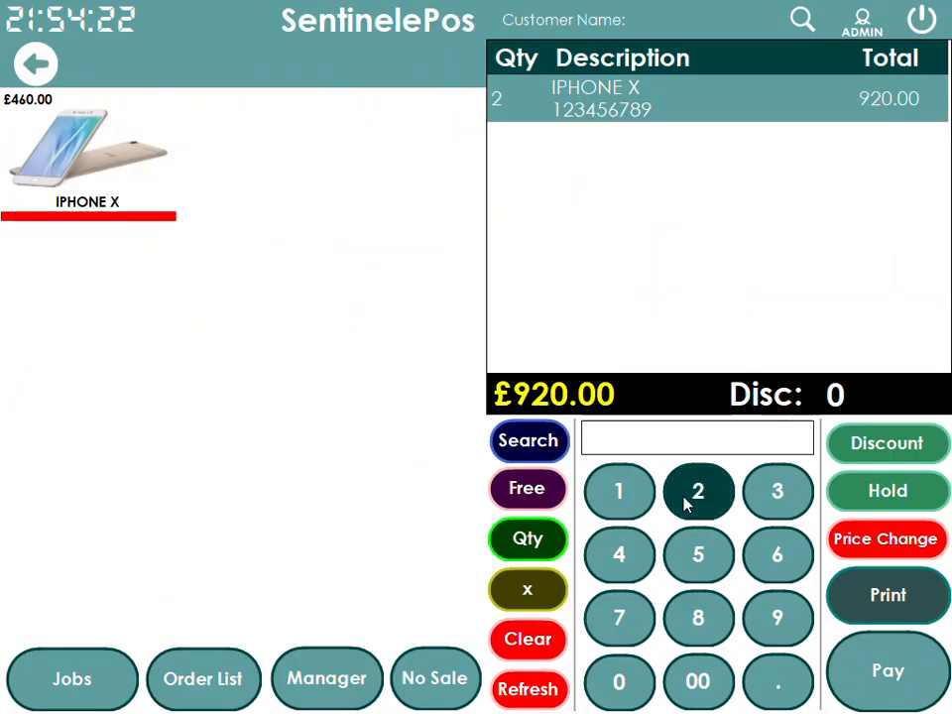
left_click(520, 585)
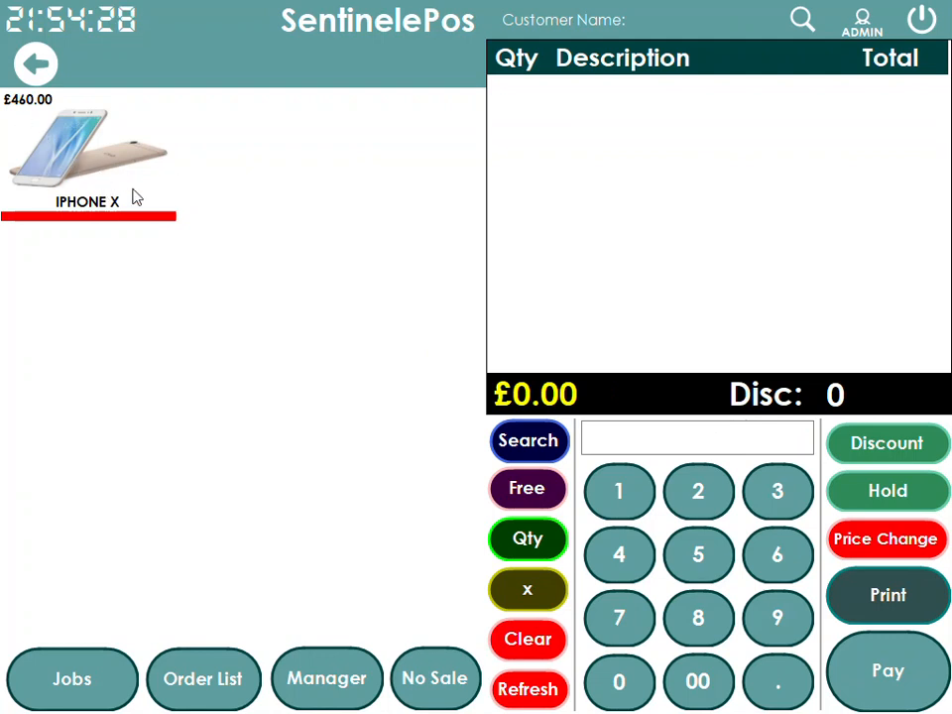
left_click(37, 72)
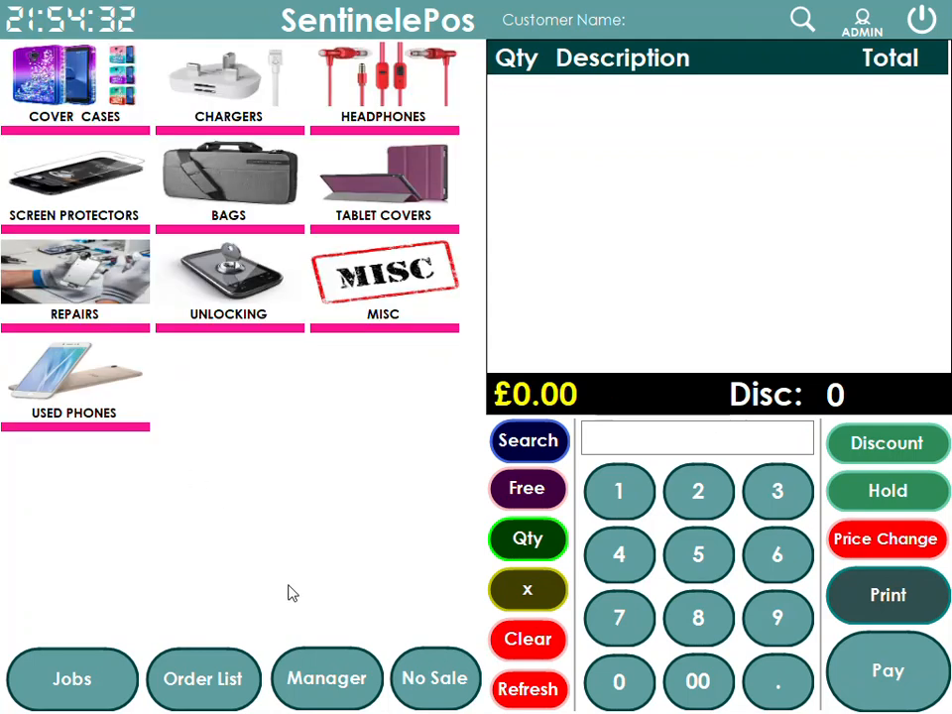
Open the IPHONE X button appearance settings under USED PHONES products
left_click(328, 675)
left_click(62, 294)
left_click(287, 63)
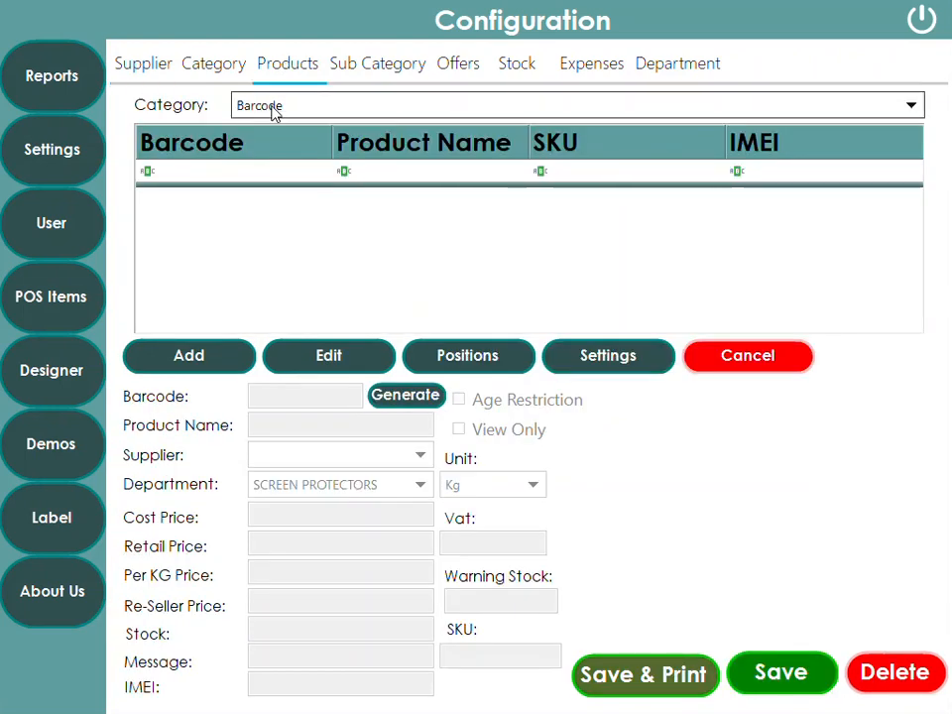
left_click(272, 106)
left_click(290, 344)
left_click(376, 205)
left_click(651, 359)
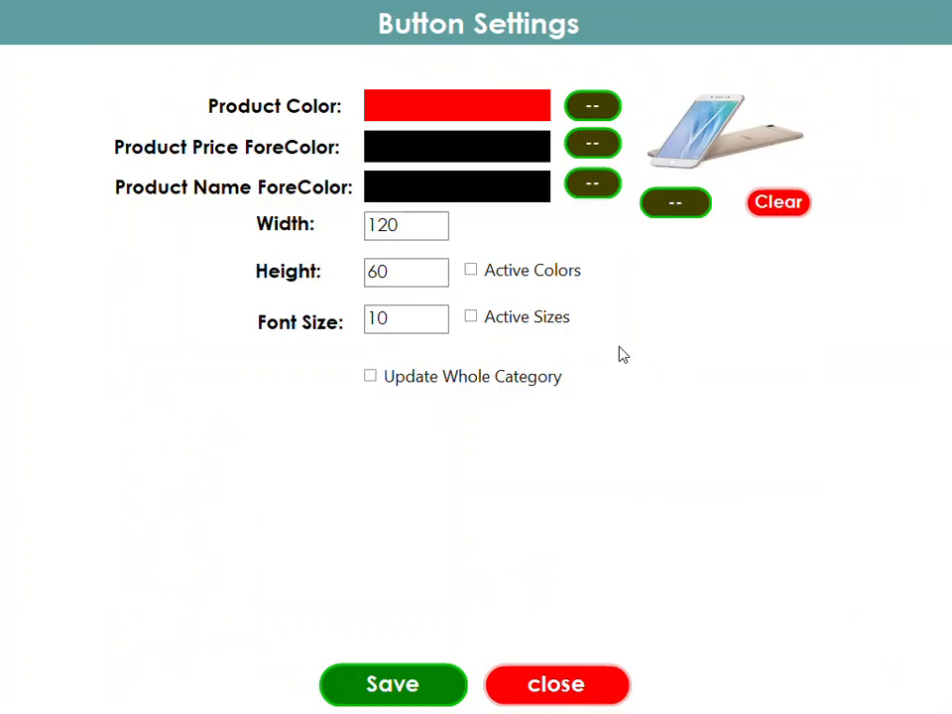
Set button width 160, cyan colour with black price text, applied to the whole category
left_click_drag(415, 225, 250, 228)
type("160")
left_click_drag(410, 282, 235, 287)
left_click_drag(409, 319, 296, 329)
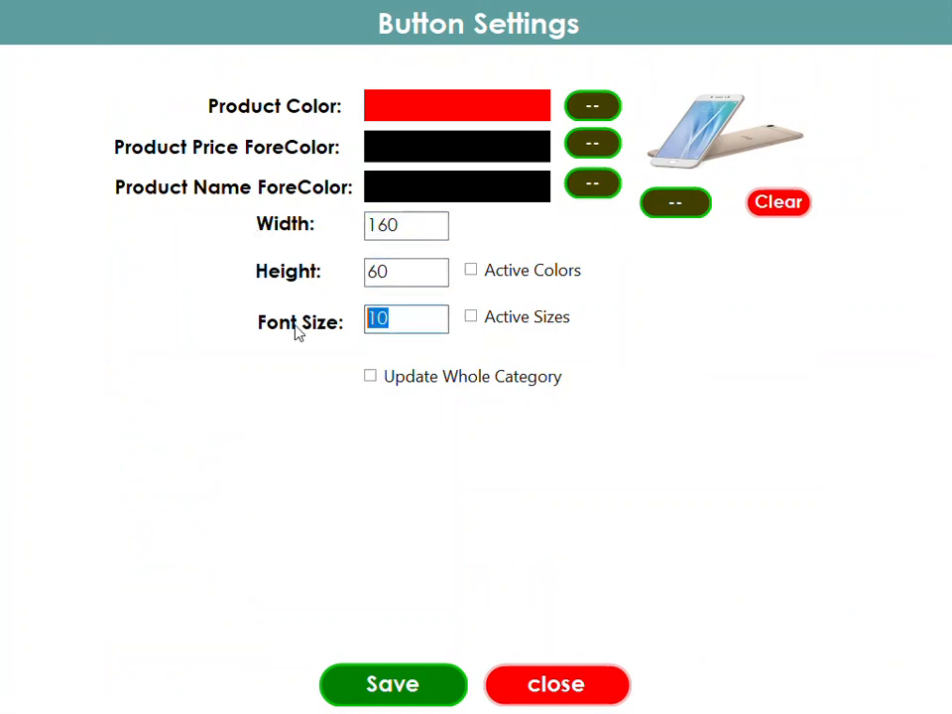
left_click(489, 281)
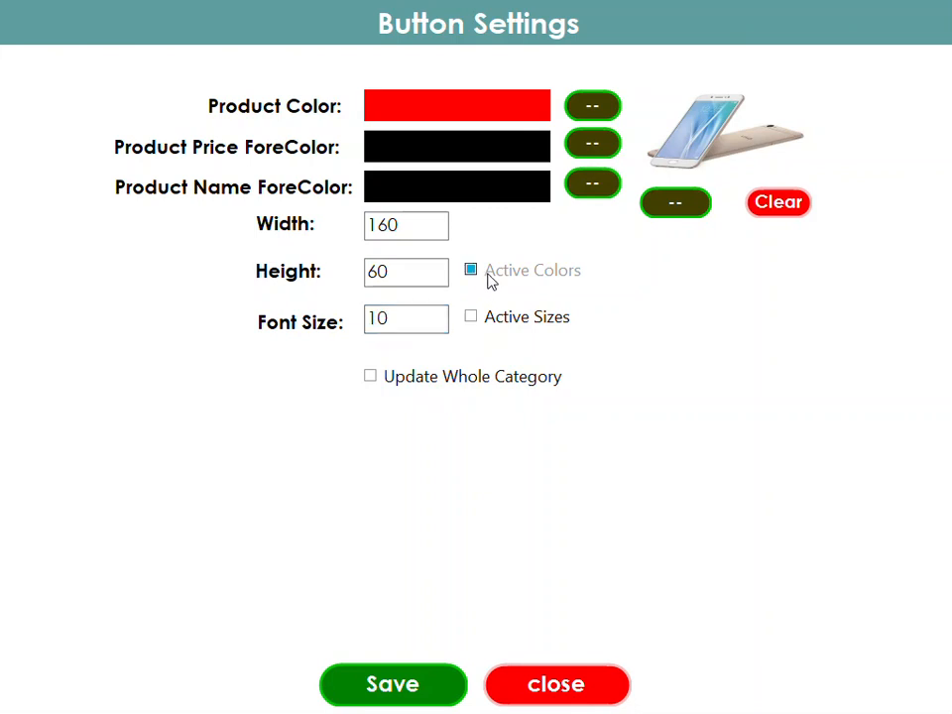
left_click(395, 380)
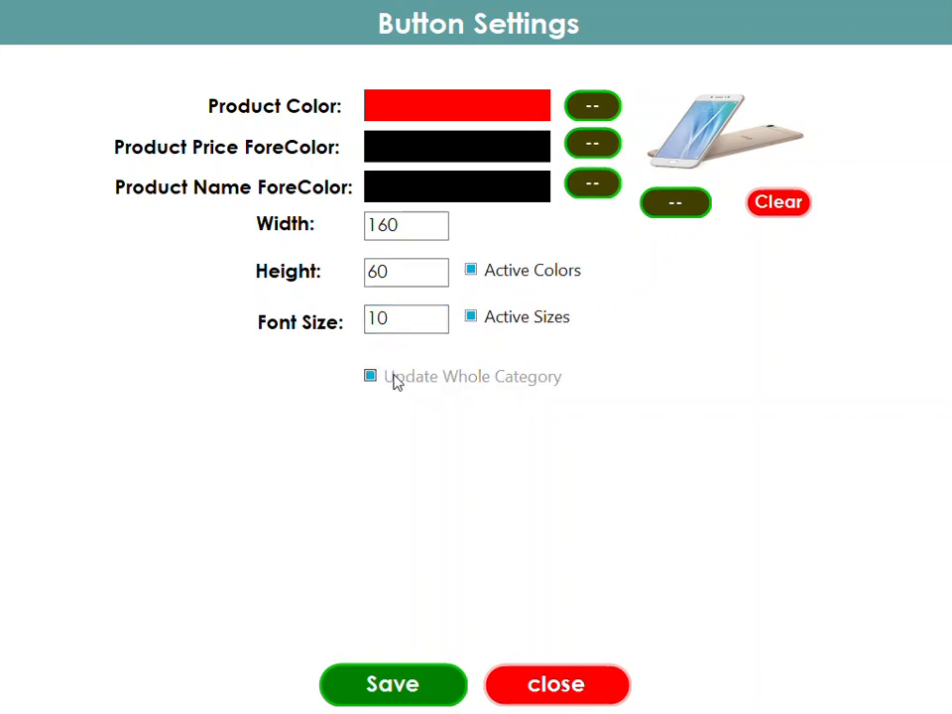
left_click(591, 109)
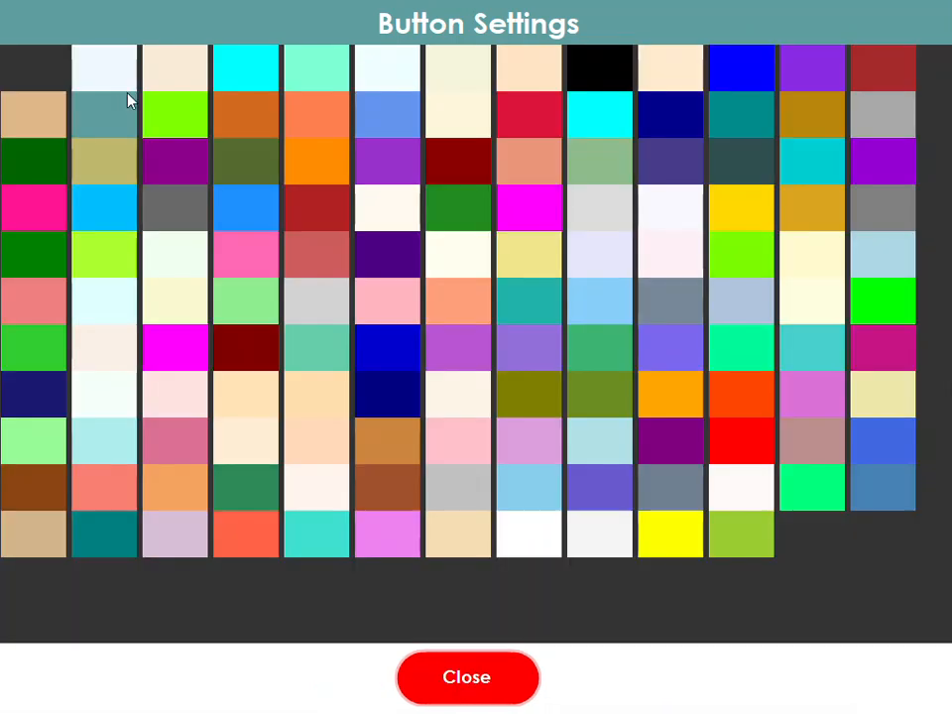
left_click(244, 81)
left_click(589, 148)
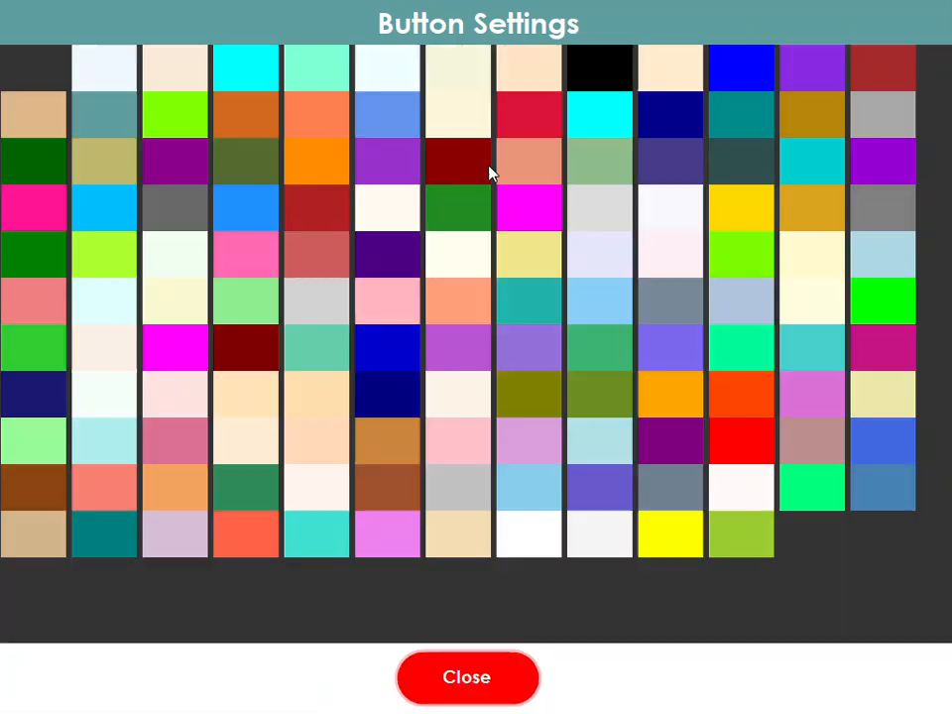
left_click(589, 78)
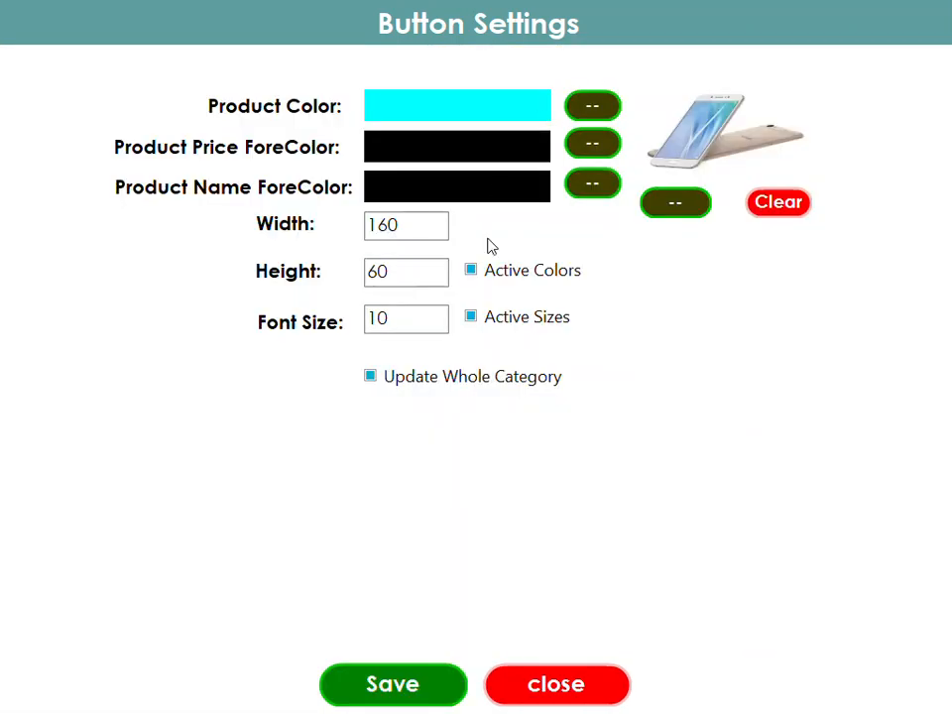
left_click(410, 676)
left_click(921, 19)
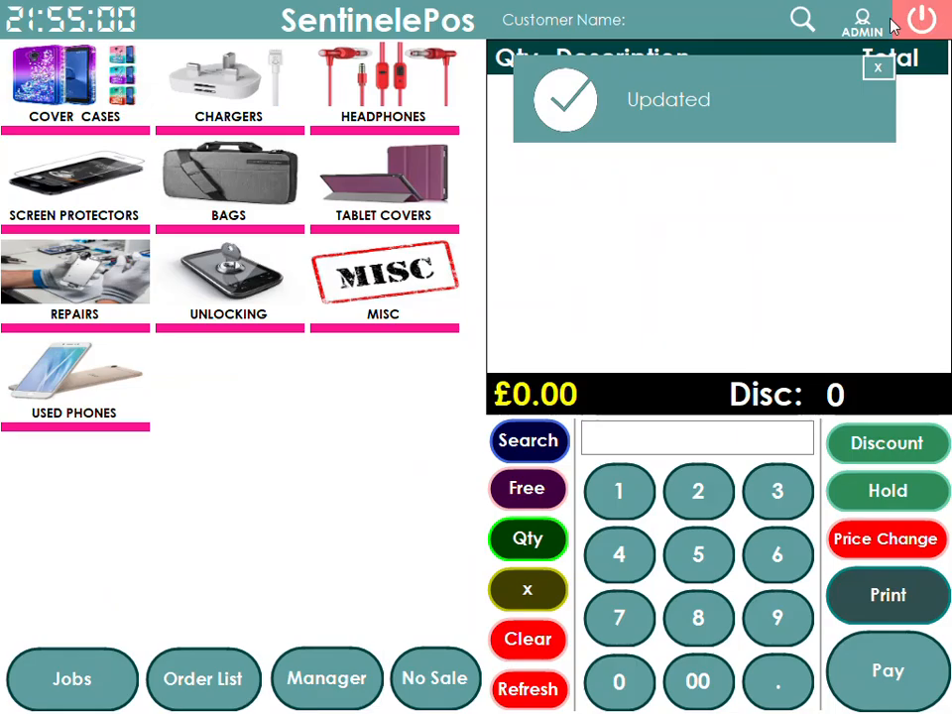
Clear the picture from the IPHONE X button settings and save the change
left_click(94, 398)
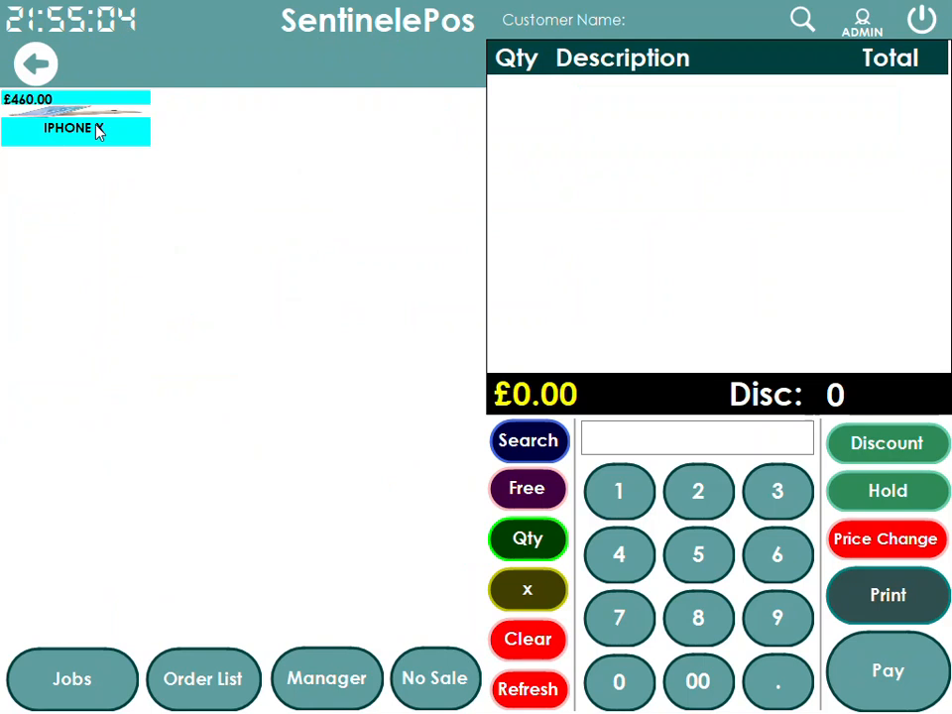
left_click(36, 63)
left_click(320, 674)
left_click(47, 308)
left_click(287, 67)
left_click(298, 106)
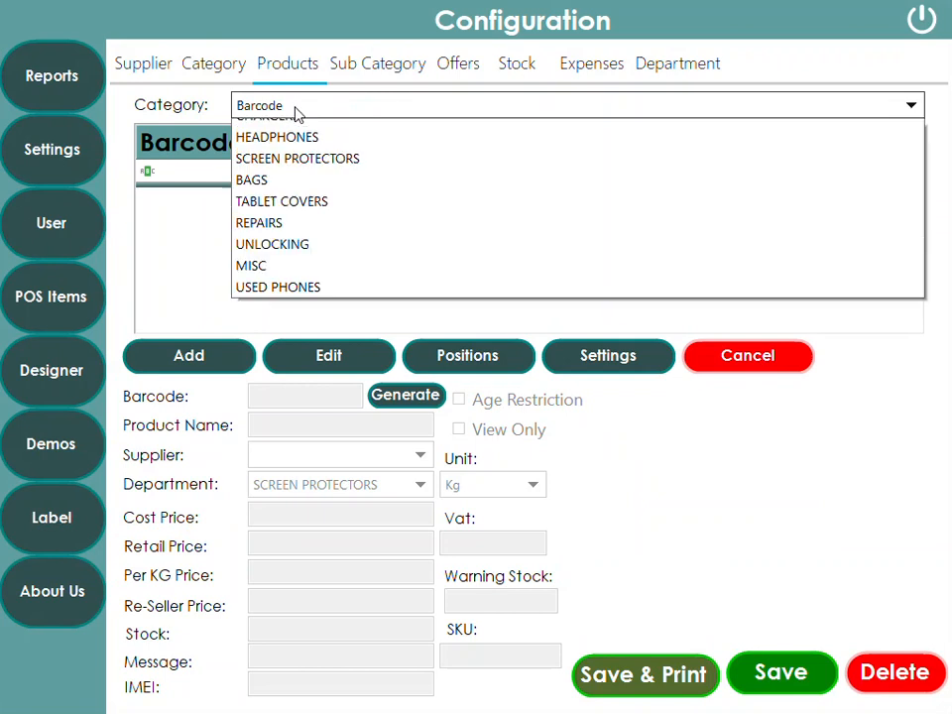
left_click(273, 342)
left_click(456, 200)
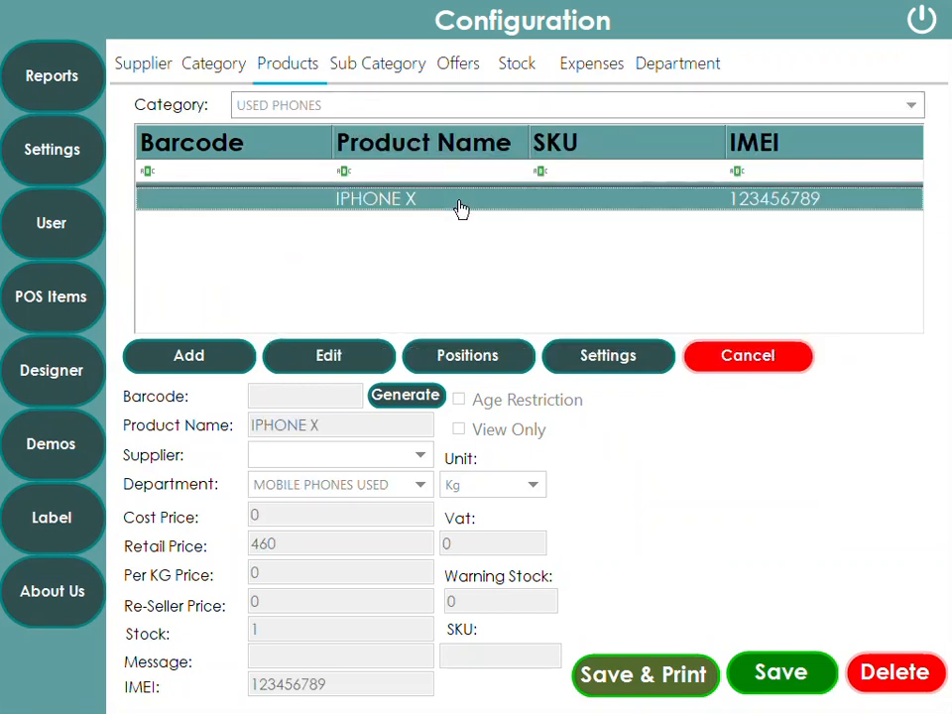
left_click(606, 354)
left_click(779, 217)
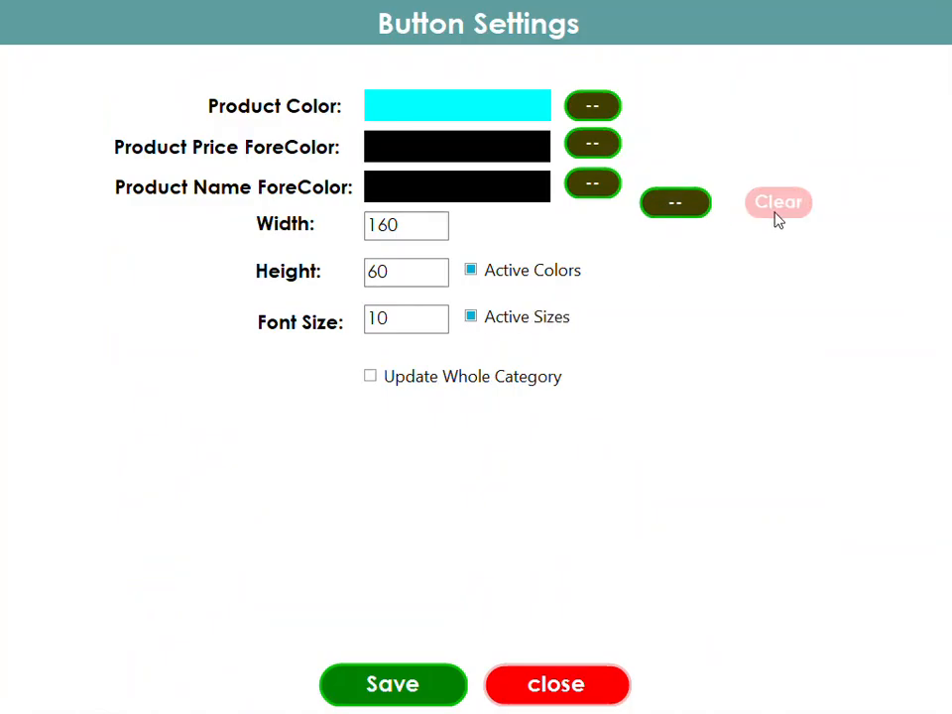
left_click(388, 694)
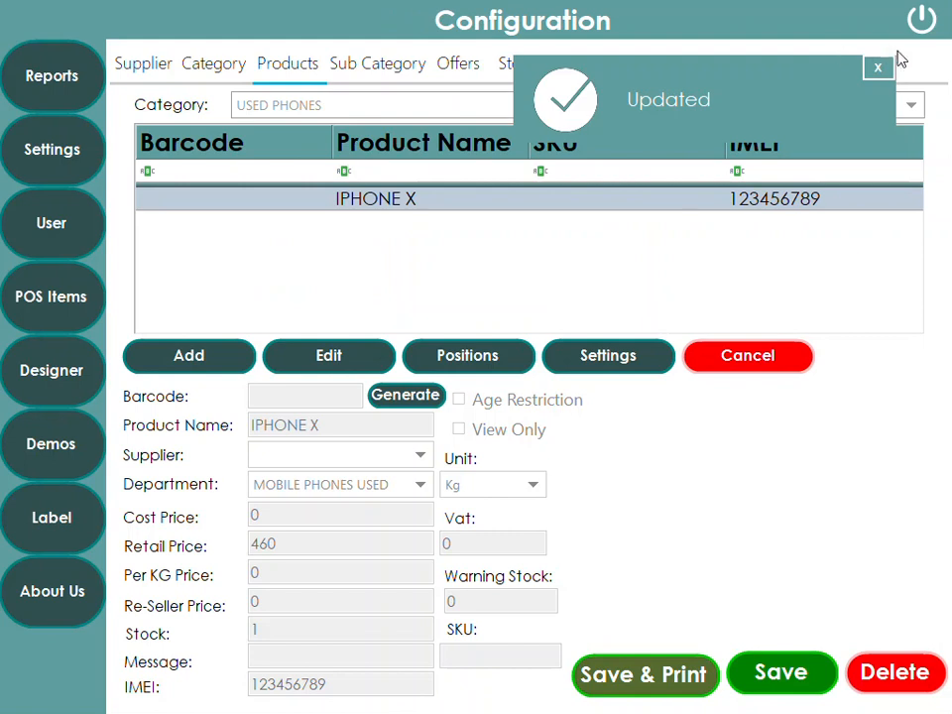
left_click(922, 21)
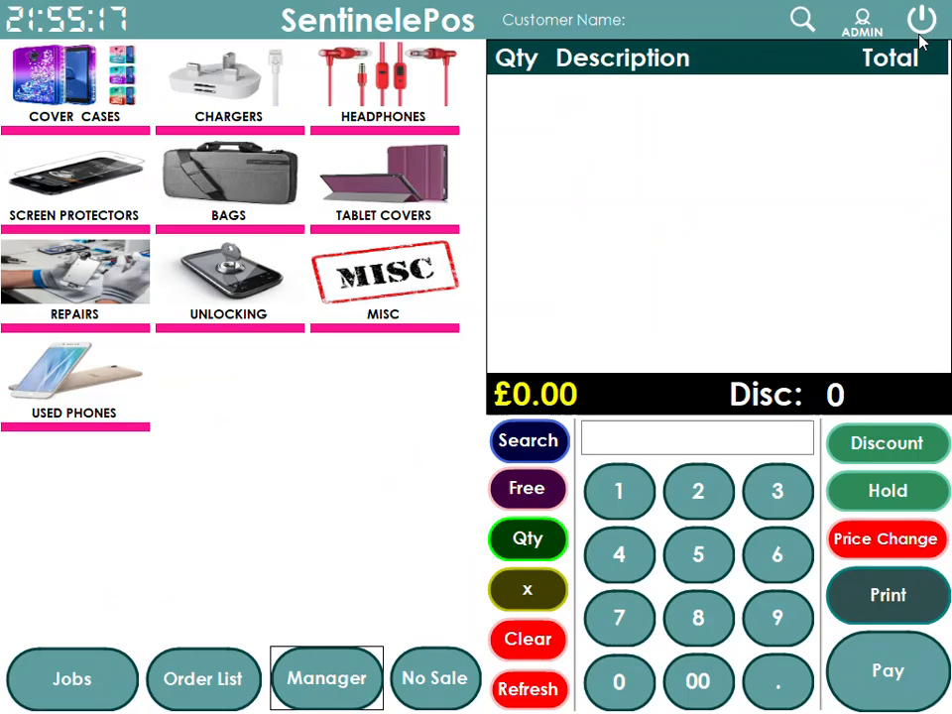
Open USED PHONES to view the IPHONE X tile, then return to the category grid
left_click(92, 414)
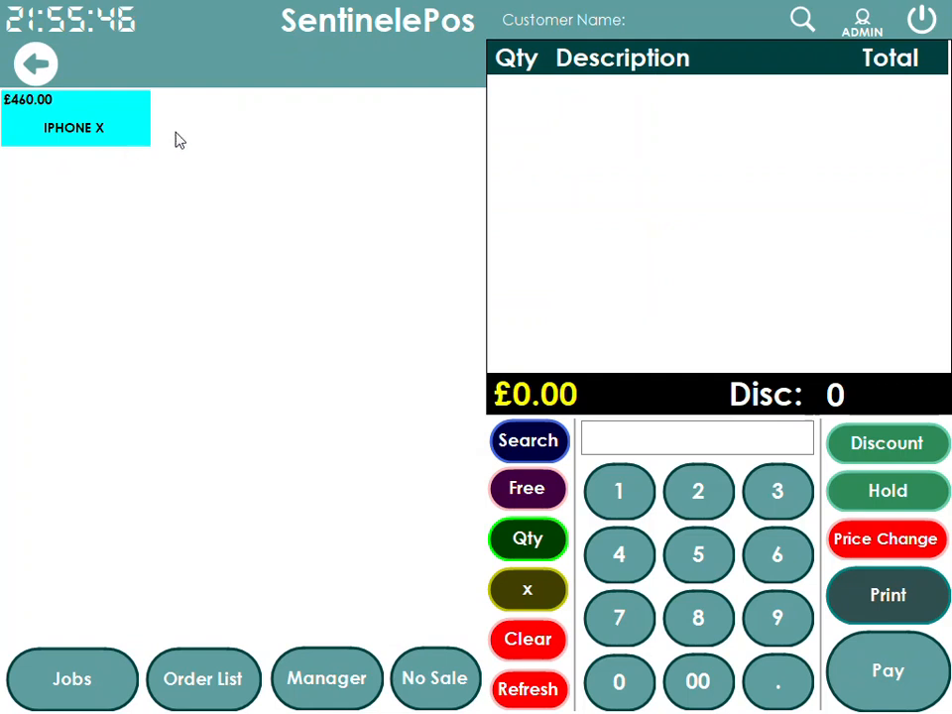
left_click(33, 65)
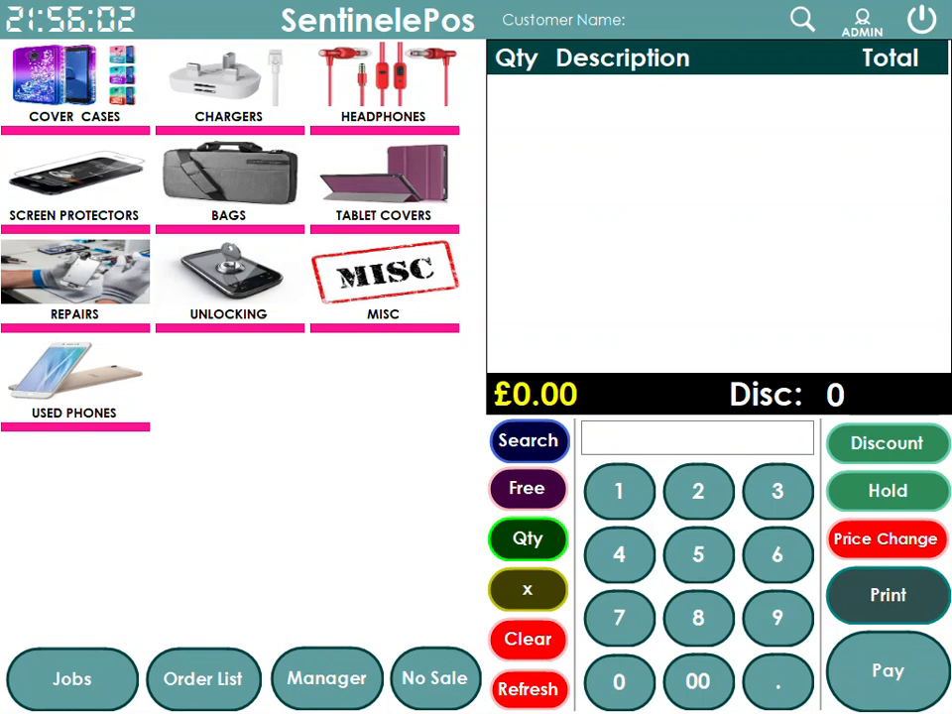
Scan unknown barcode 1234484, create a new product for it and name it HEADPHONES
left_click(644, 437)
type("1234484")
key("Return")
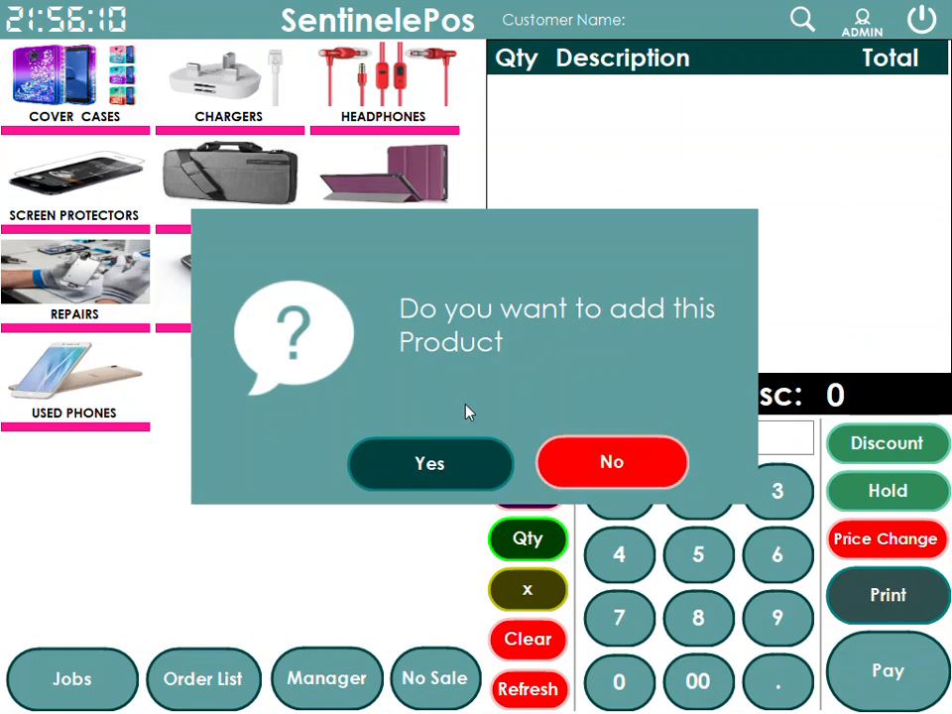
left_click(432, 470)
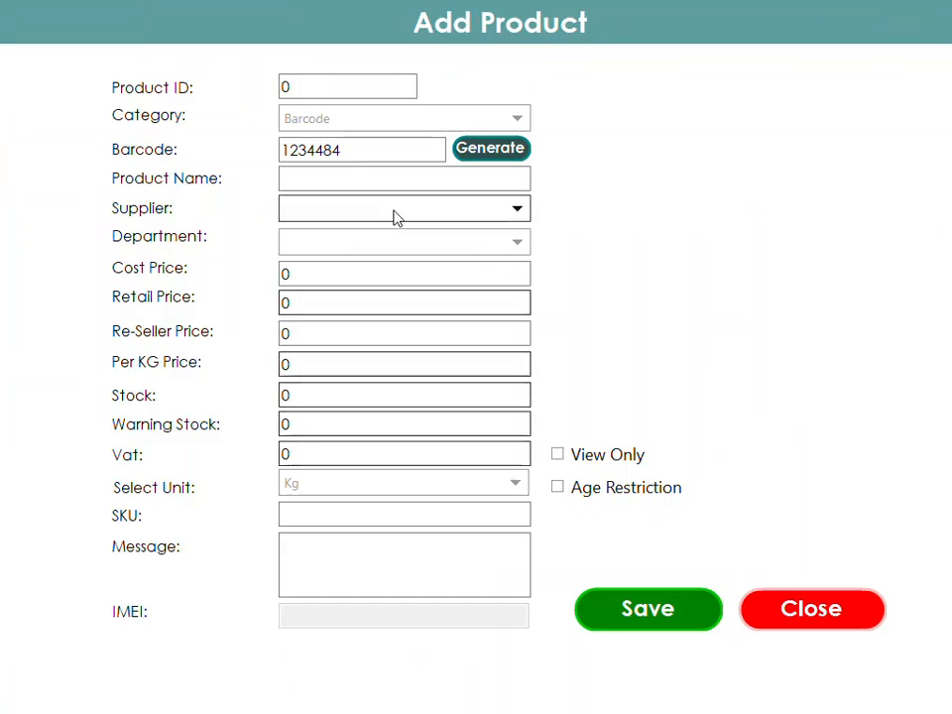
double_click(363, 151)
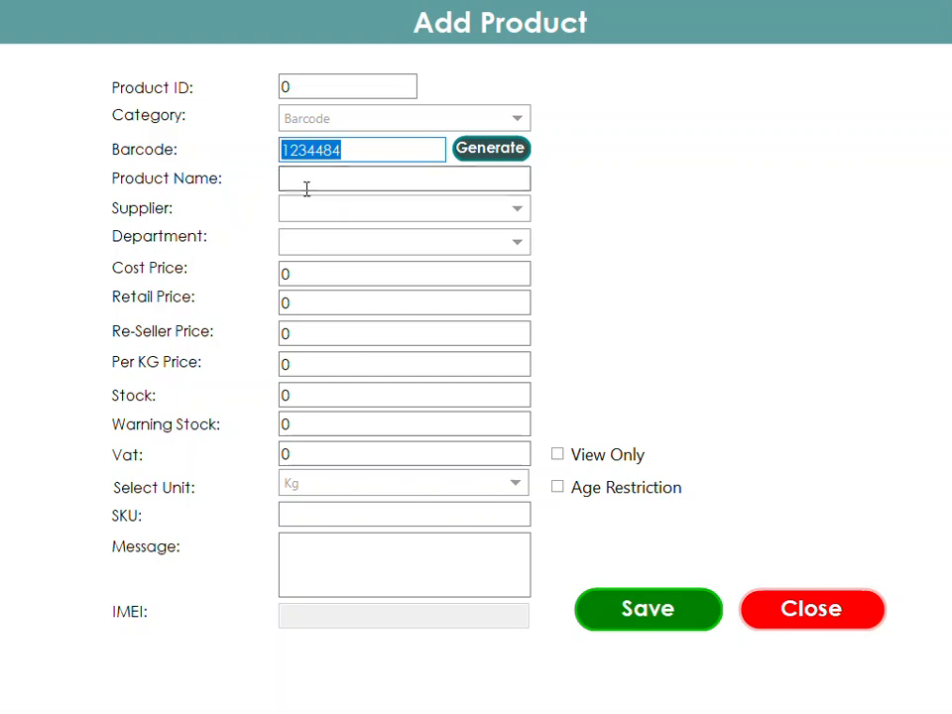
left_click(500, 180)
type("HE")
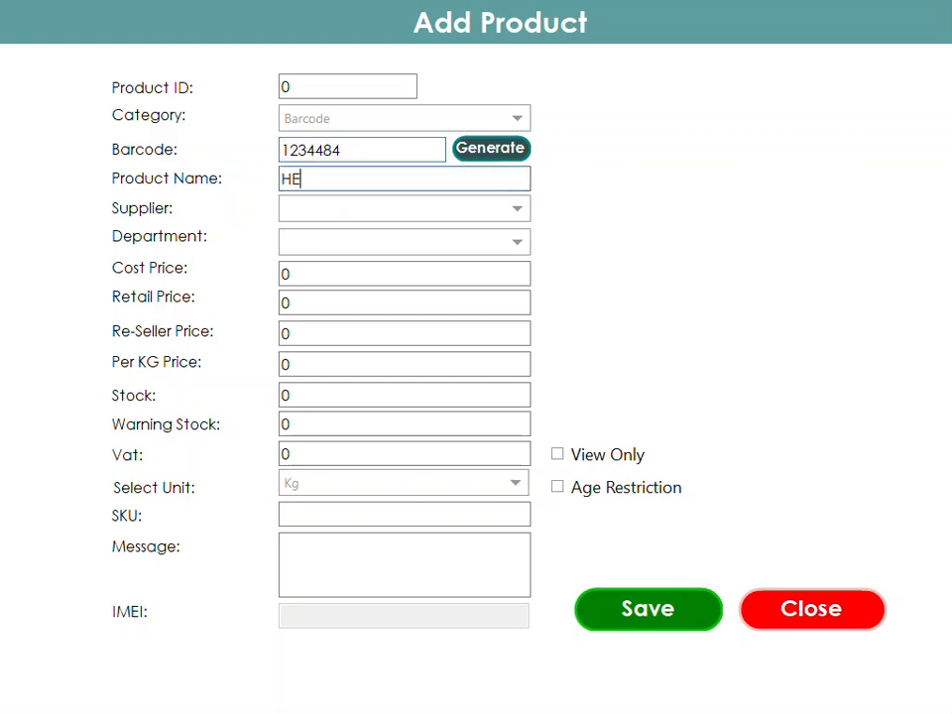
type("ADPHONES")
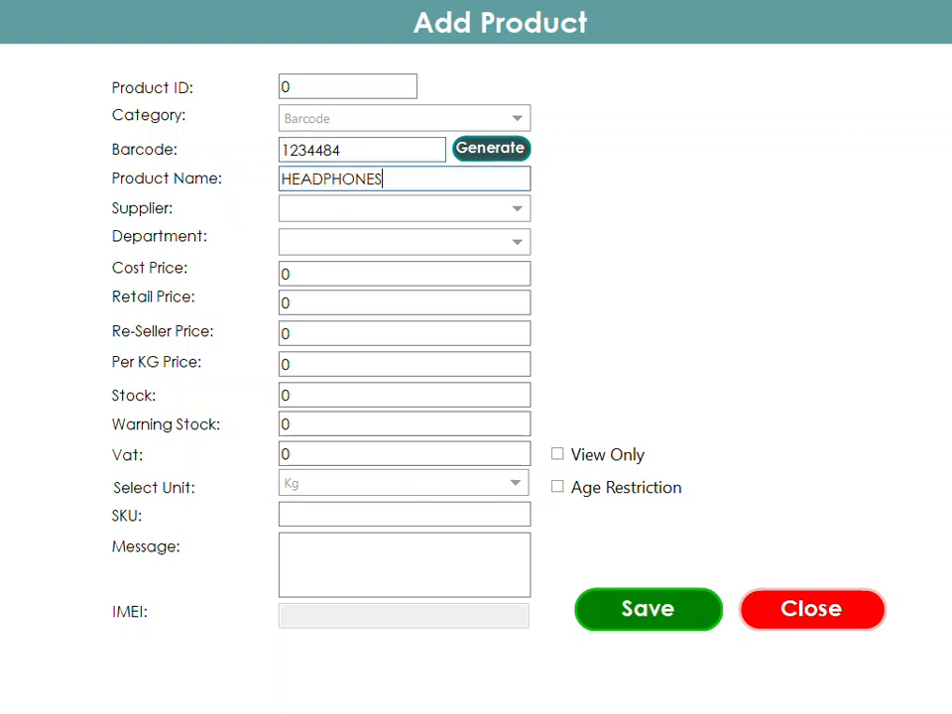
Put HEADPHONES in the HEADPHONES department with retail price 19.99 and stock 50
left_click(513, 243)
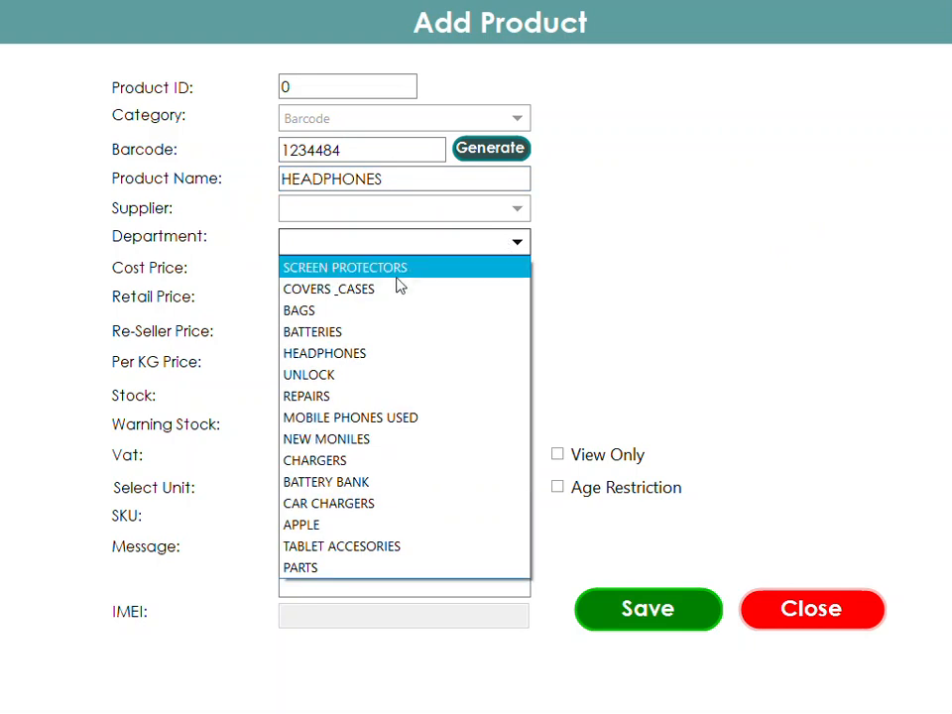
left_click(366, 353)
left_click(289, 395)
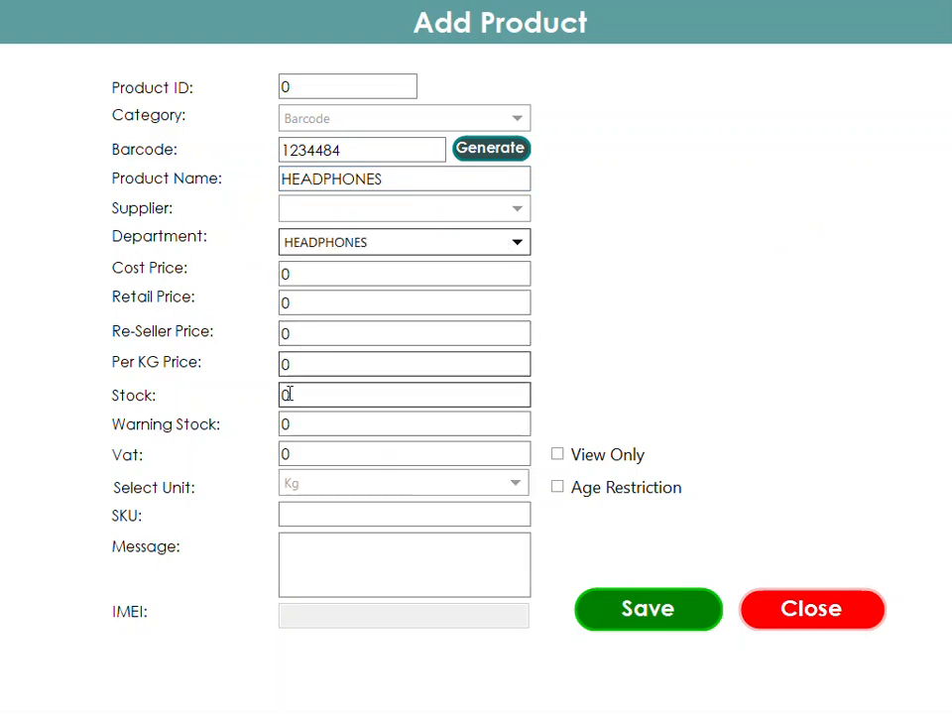
left_click(300, 298)
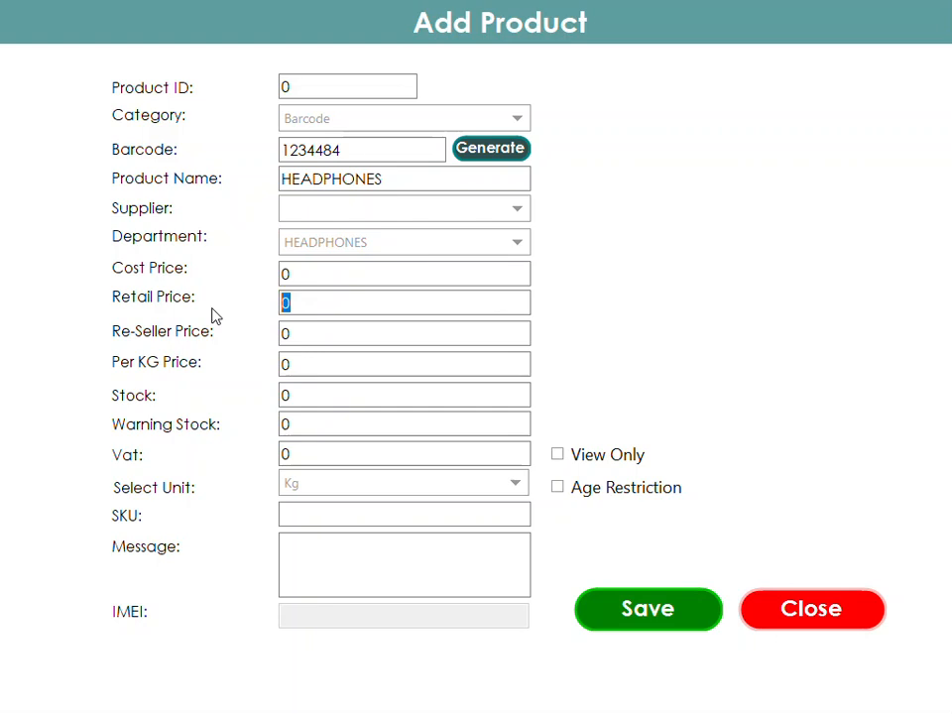
type("19.99")
left_click(315, 418)
left_click_drag(309, 399, 199, 397)
type("50")
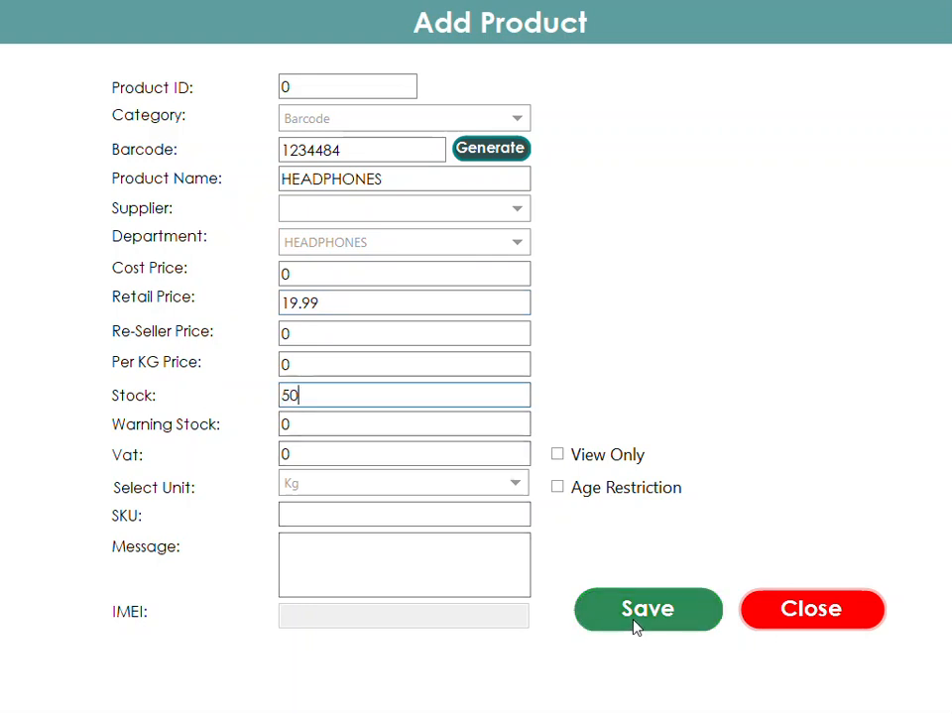
Save the HEADPHONES product, clear the sale and ring the headphones up by barcode
left_click_drag(390, 180, 306, 149)
left_click(344, 123)
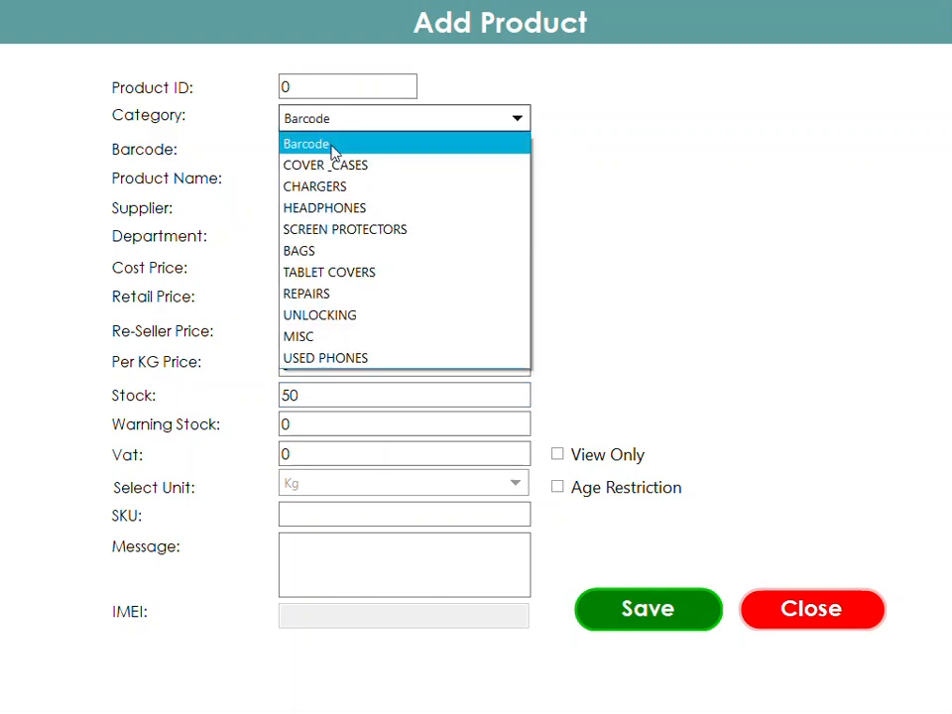
left_click(330, 149)
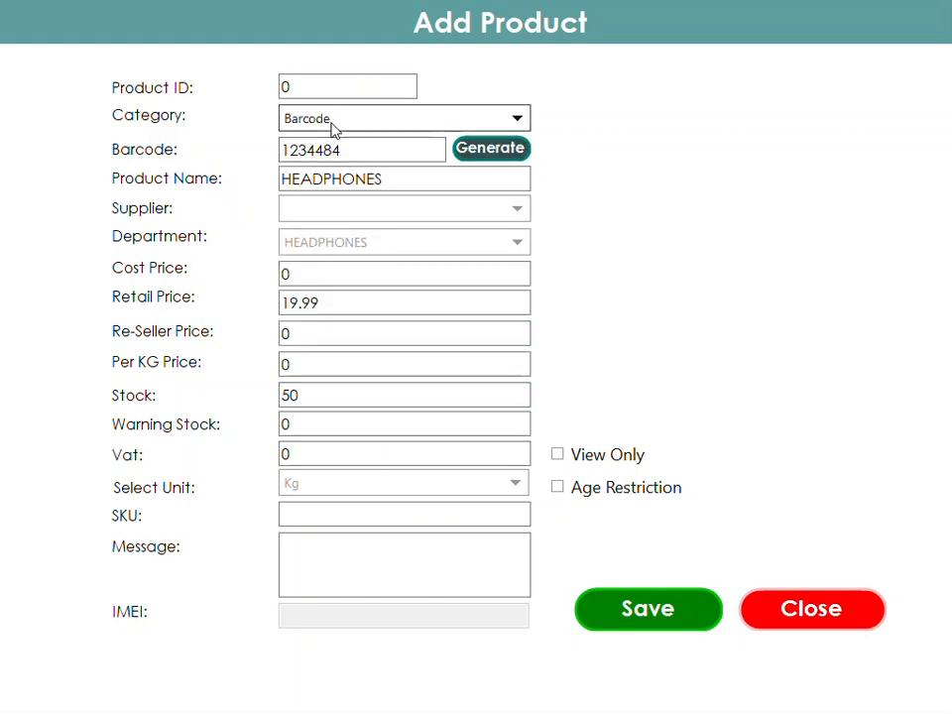
left_click(642, 601)
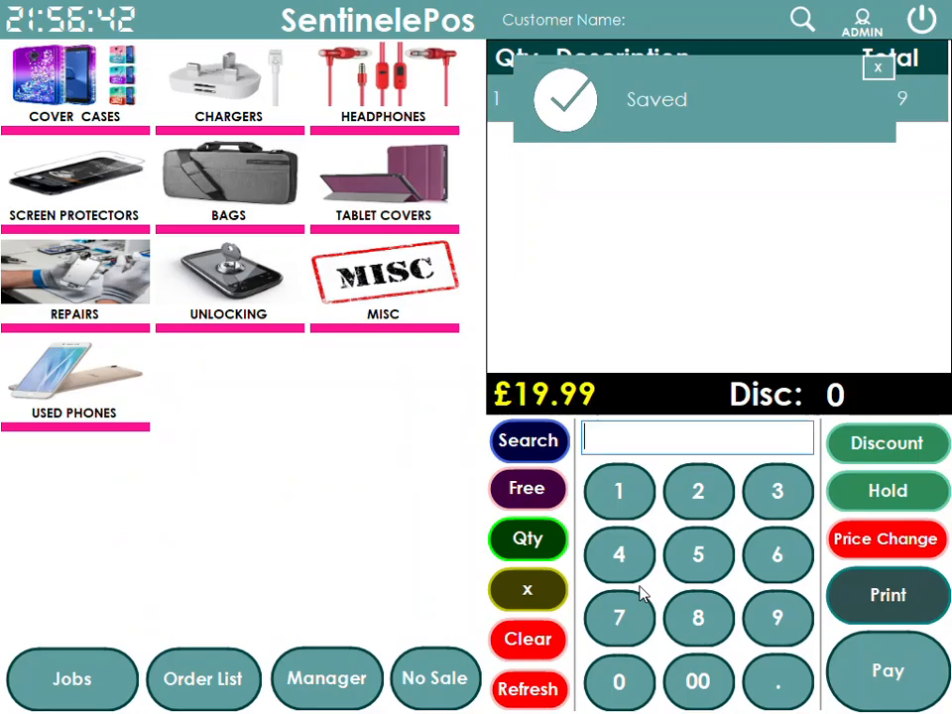
left_click(535, 627)
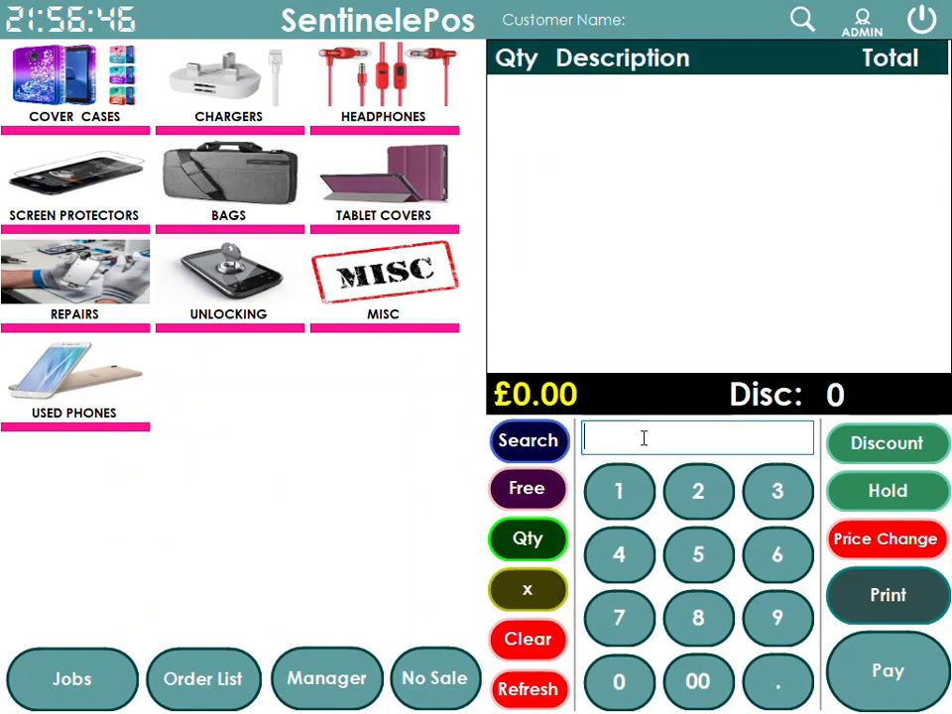
key("Return")
key("Return")
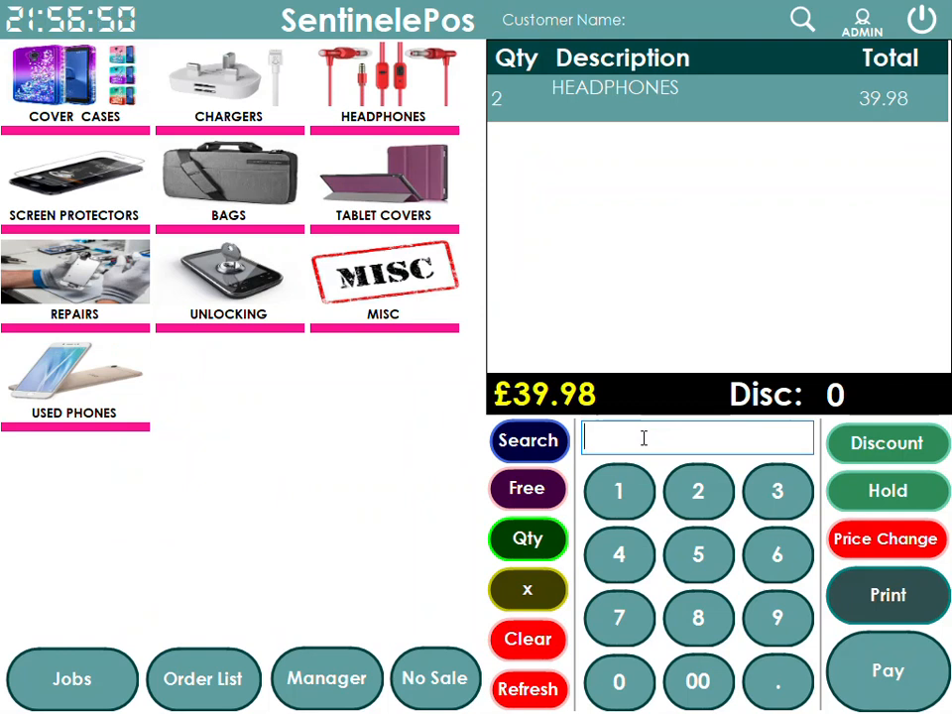
Add a third HEADPHONES and pay the exact £59.97 in cash
key("Return")
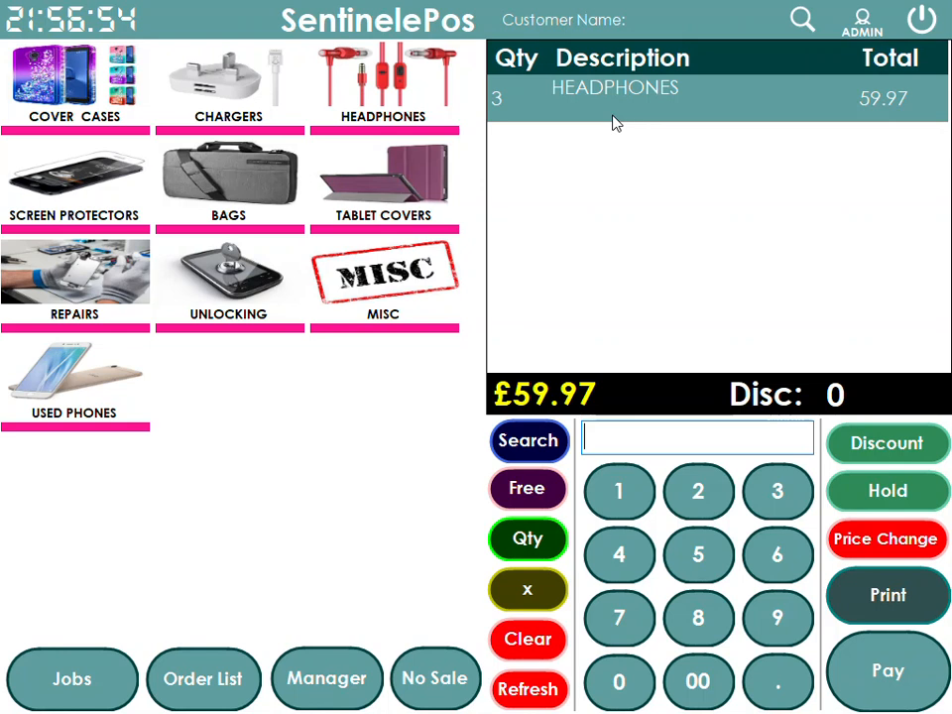
left_click(880, 669)
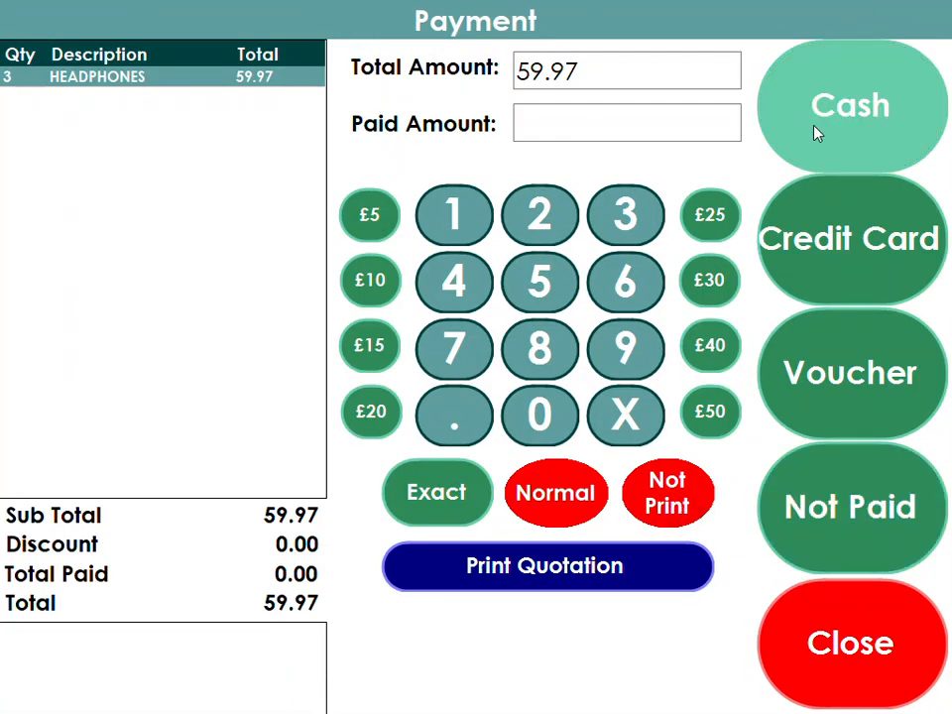
left_click(387, 416)
left_click(710, 417)
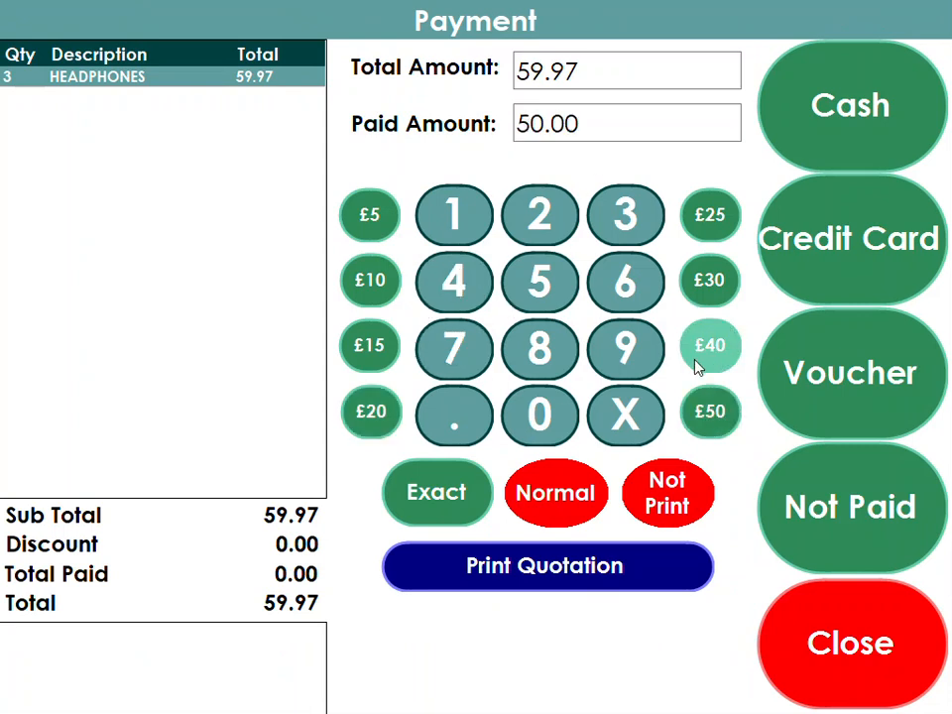
left_click(458, 493)
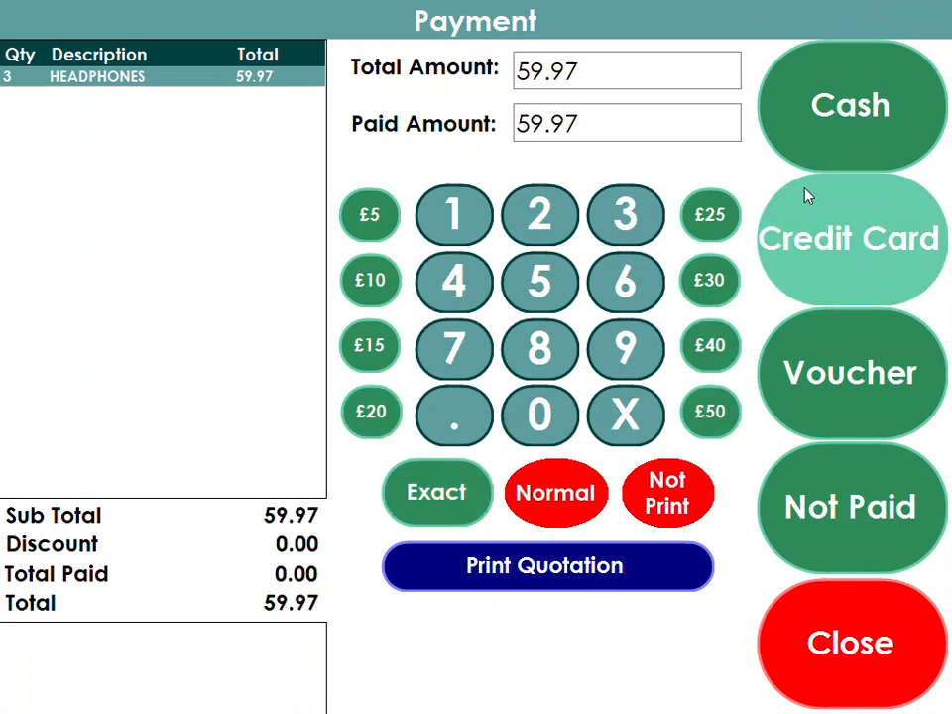
left_click(846, 134)
left_click(564, 561)
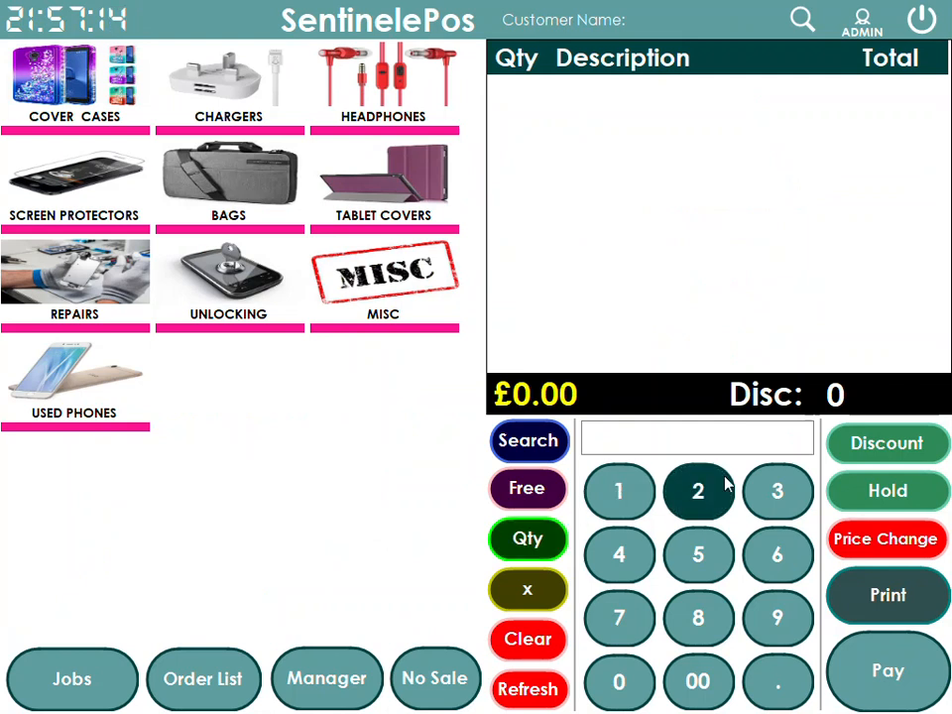
Use Price Change on barcode 1234484 to raise the HEADPHONES price from 19.99 to 21.99
left_click(838, 536)
left_click(493, 130)
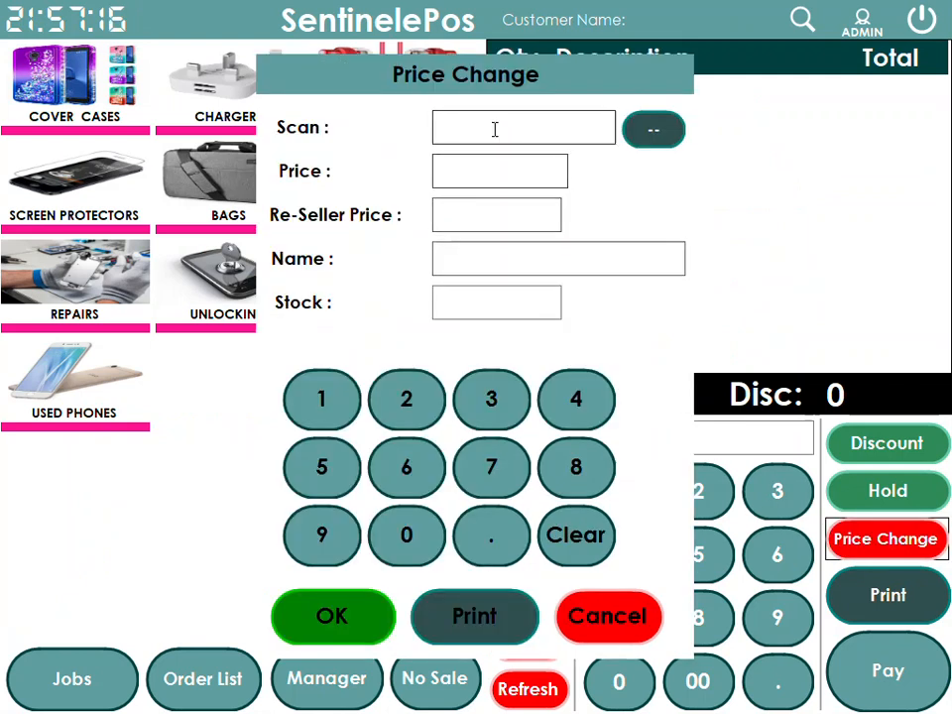
type("1234484")
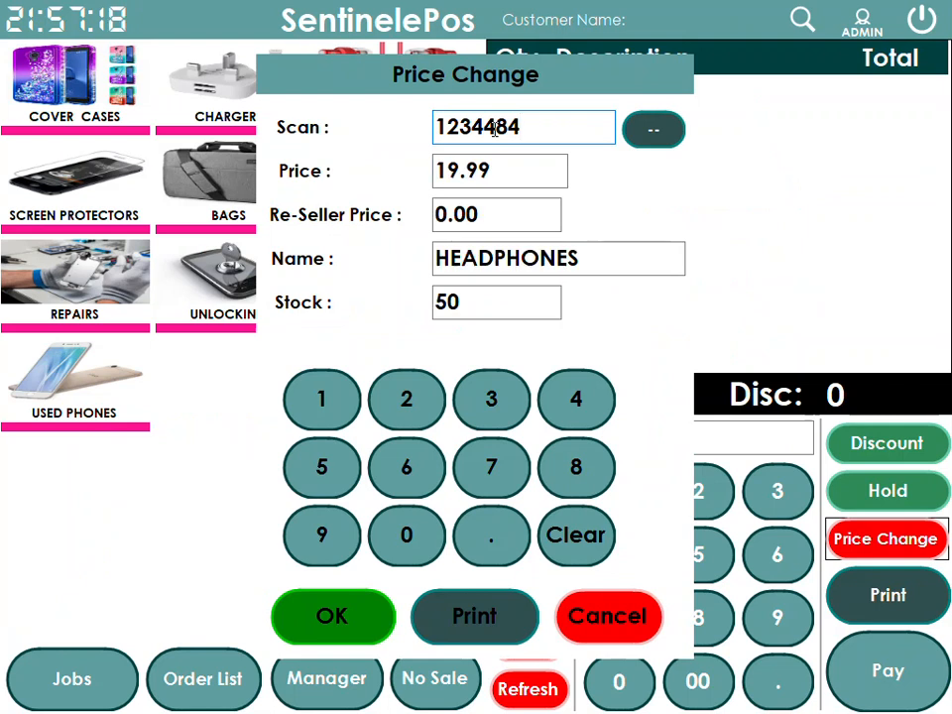
left_click(502, 170)
key("ctrl+a")
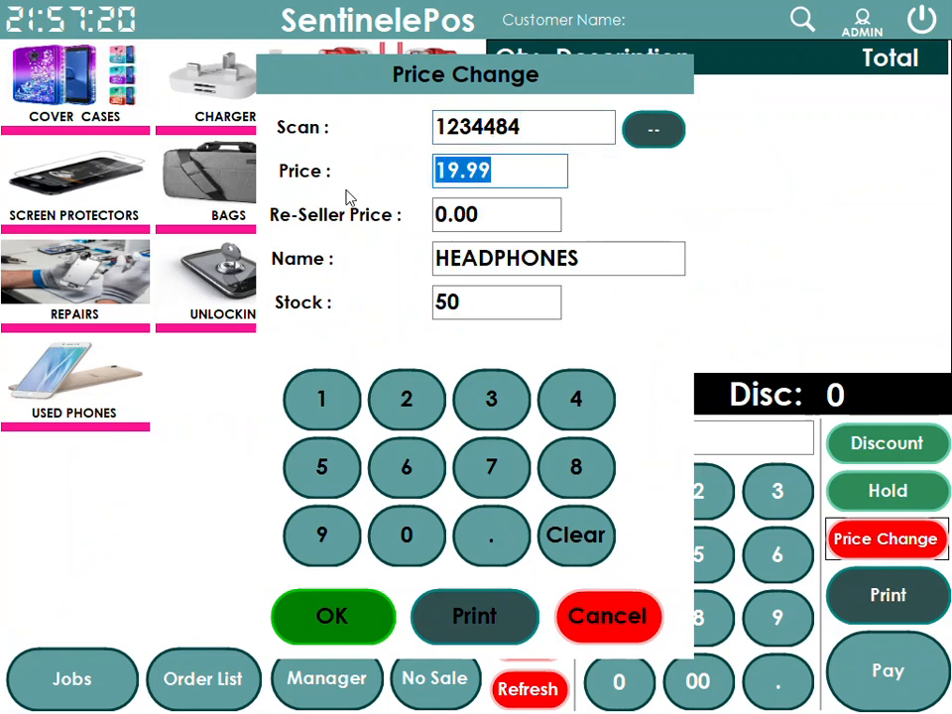
type("21.99")
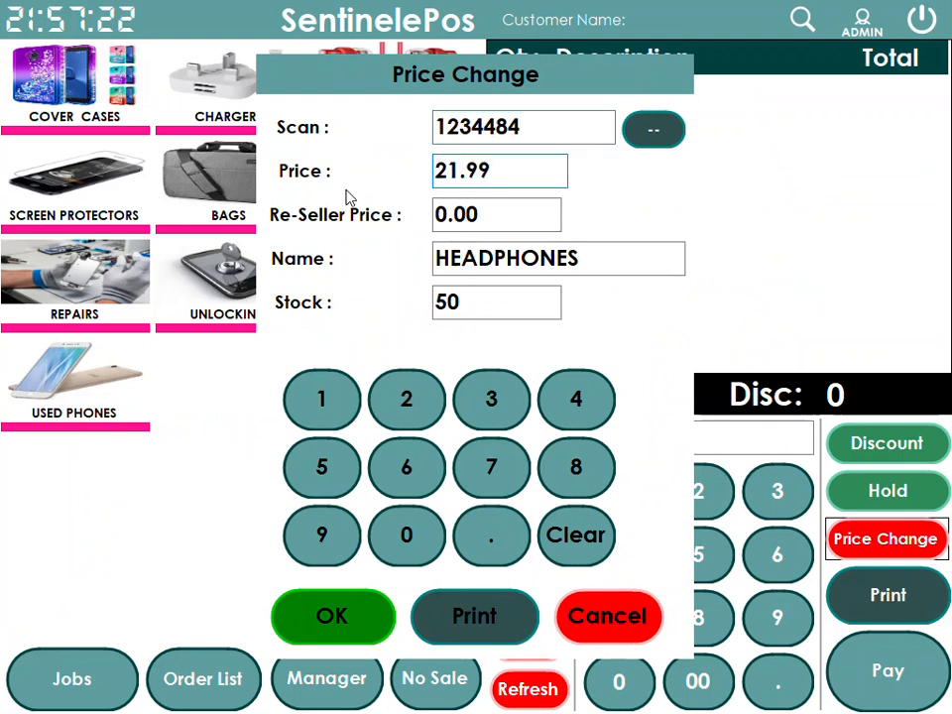
left_click(359, 633)
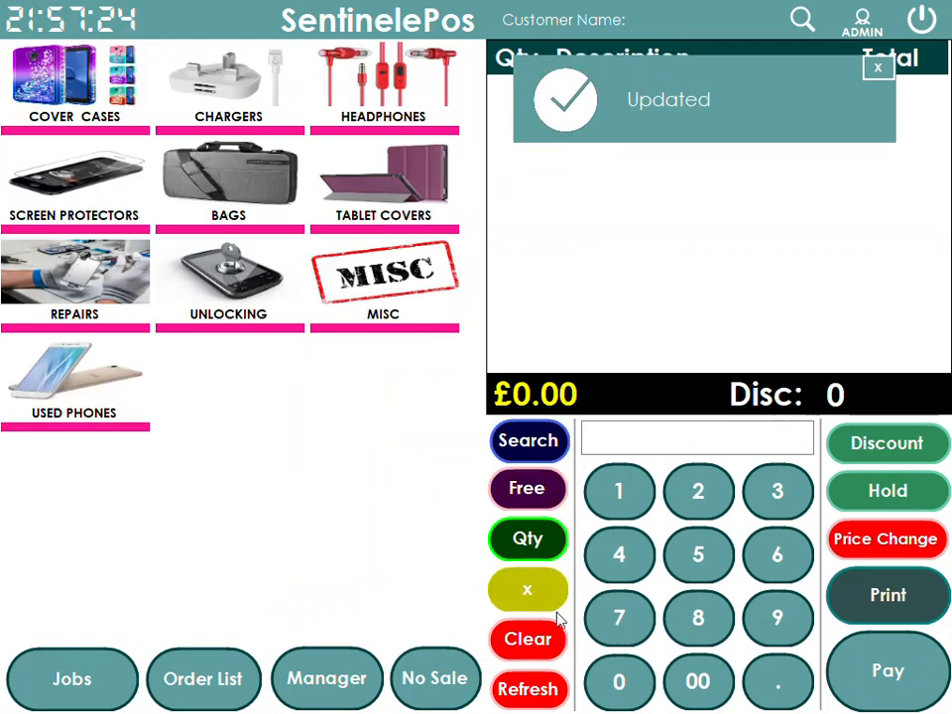
left_click(631, 439)
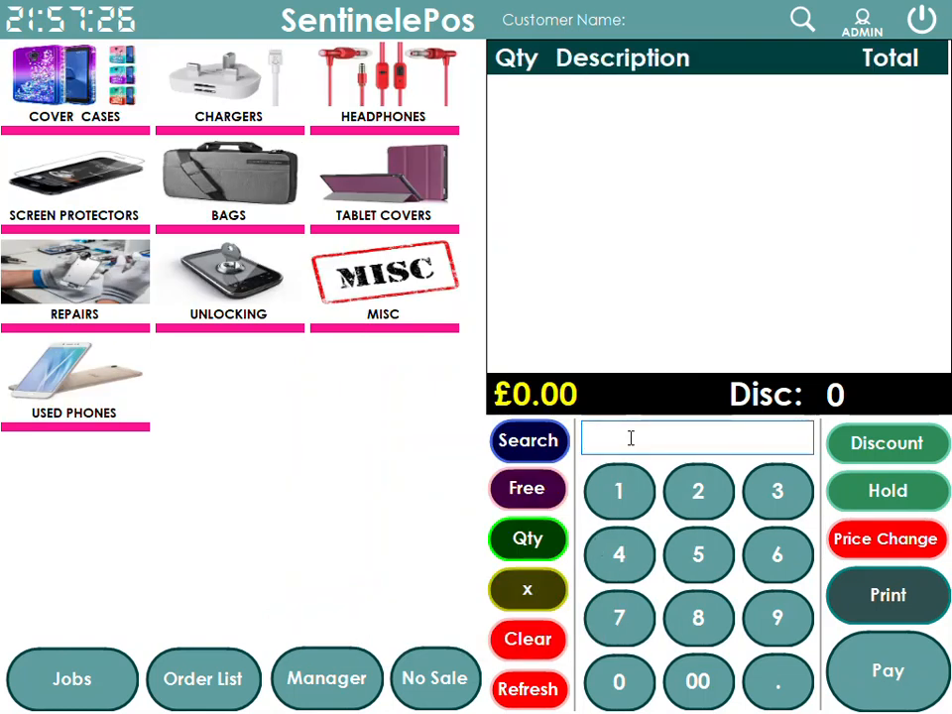
Ring up HEADPHONES at quantity 5 and pay the £109.95 total by credit card
key("Return")
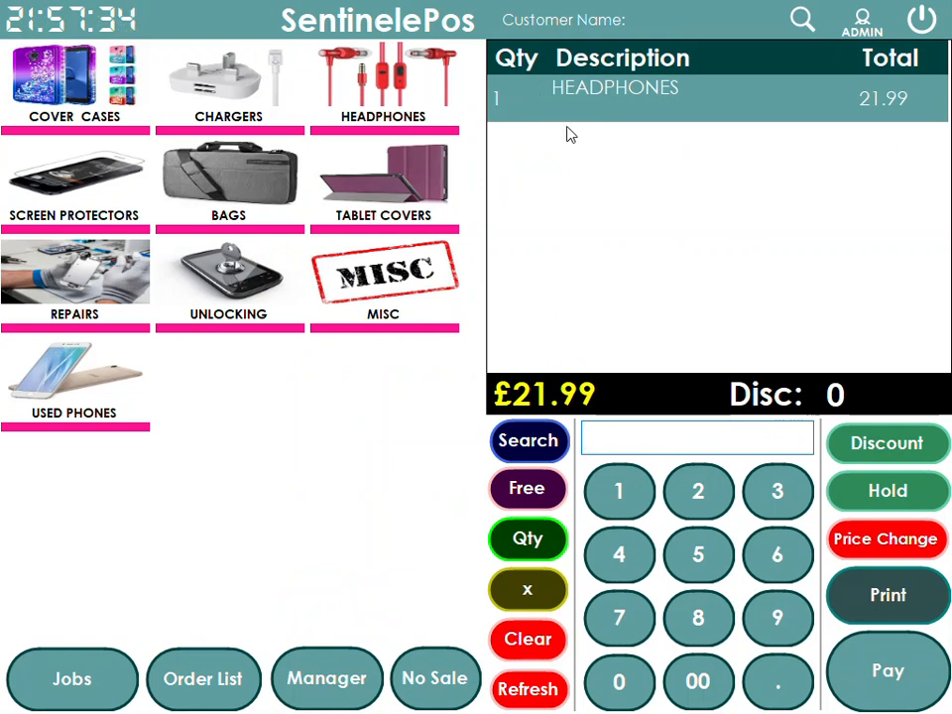
left_click(529, 546)
left_click(473, 327)
left_click(425, 564)
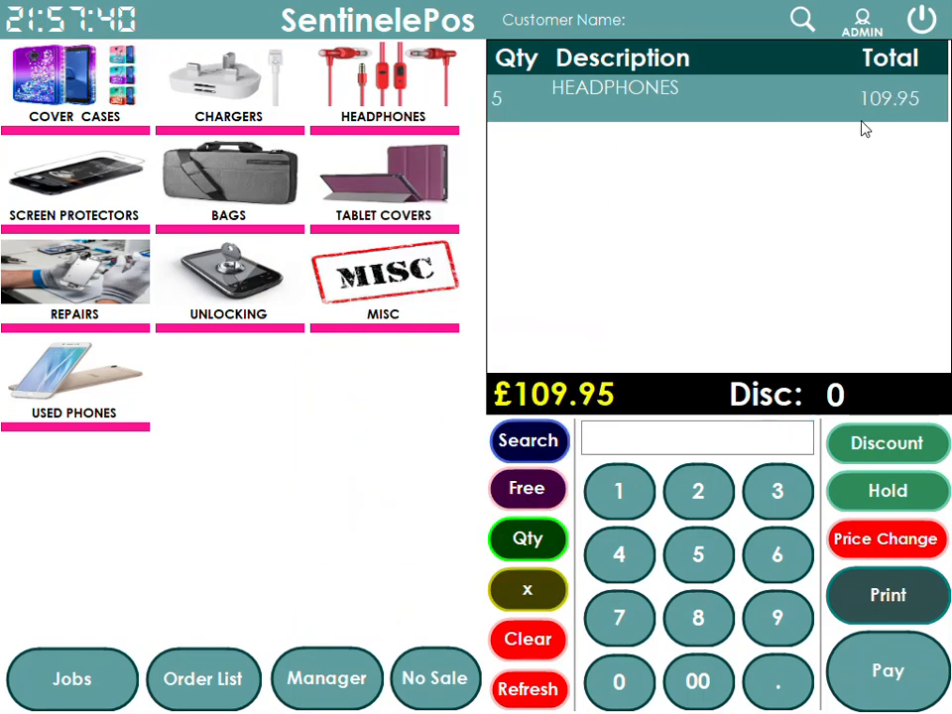
left_click(903, 694)
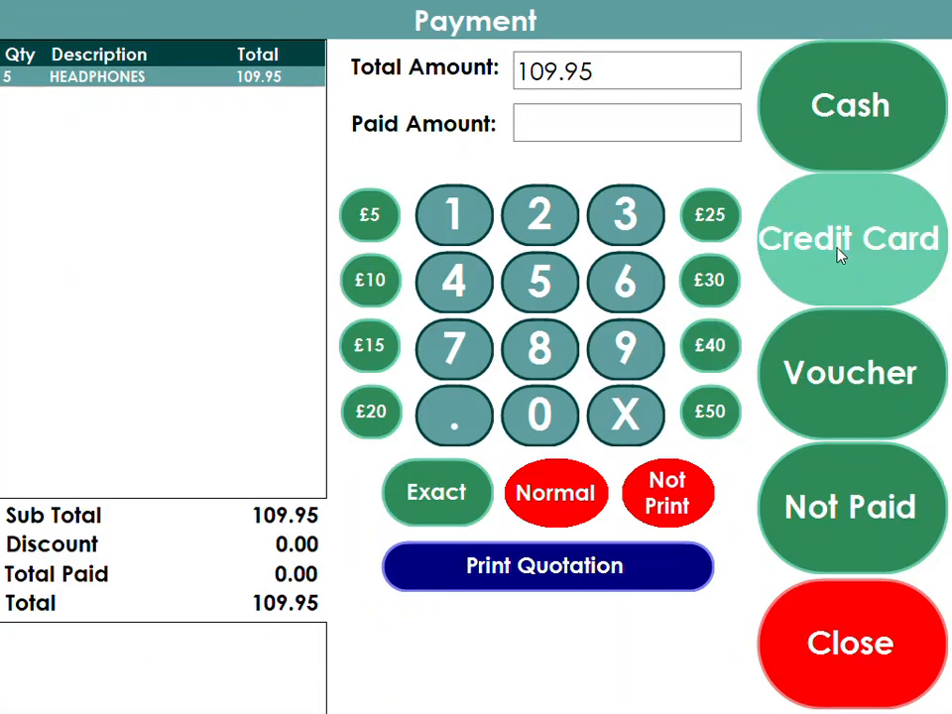
left_click(833, 255)
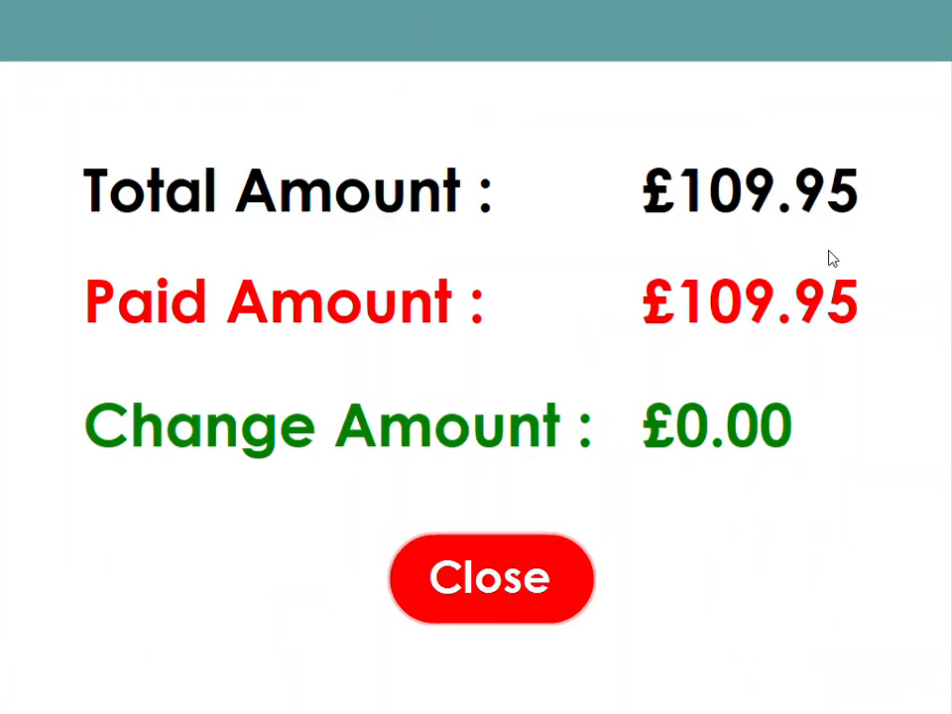
left_click(499, 613)
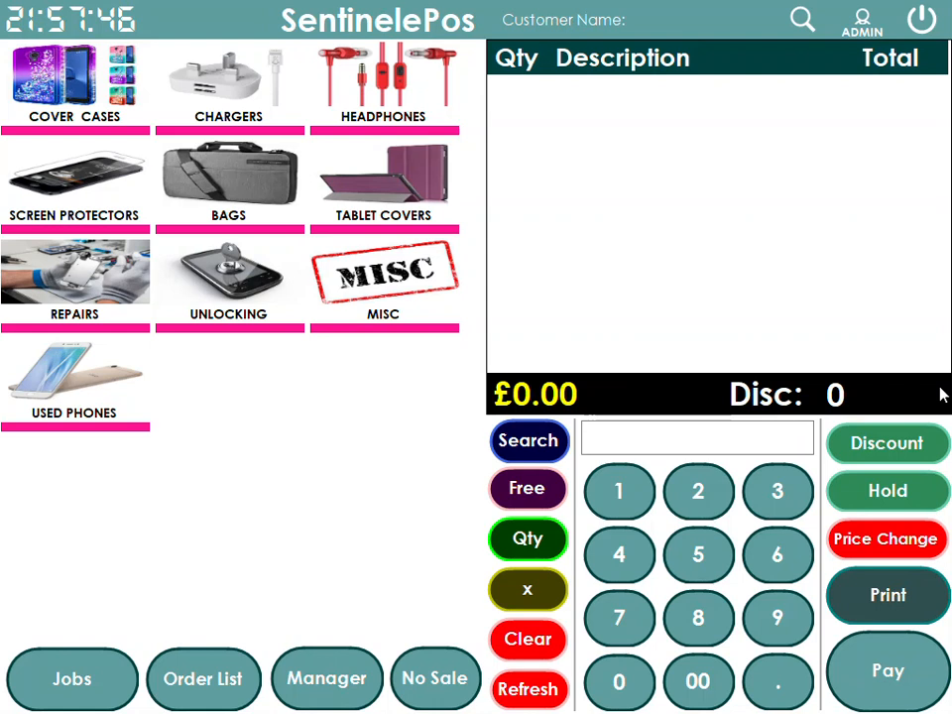
Add two APPLE IPHONE X COVERs from Cover Cases to the order
left_click(70, 55)
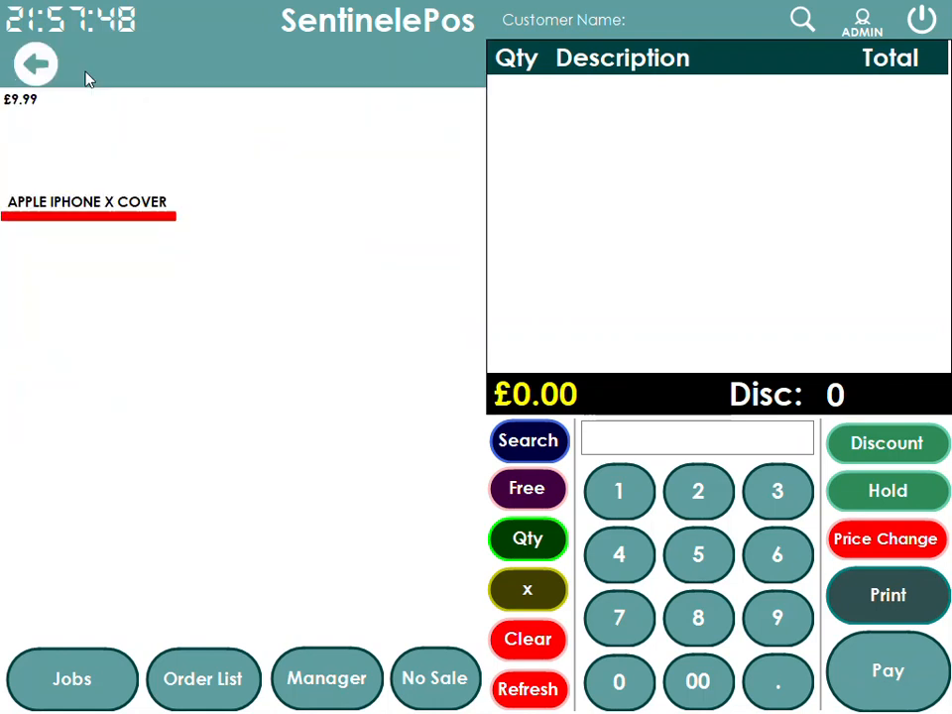
left_click(106, 188)
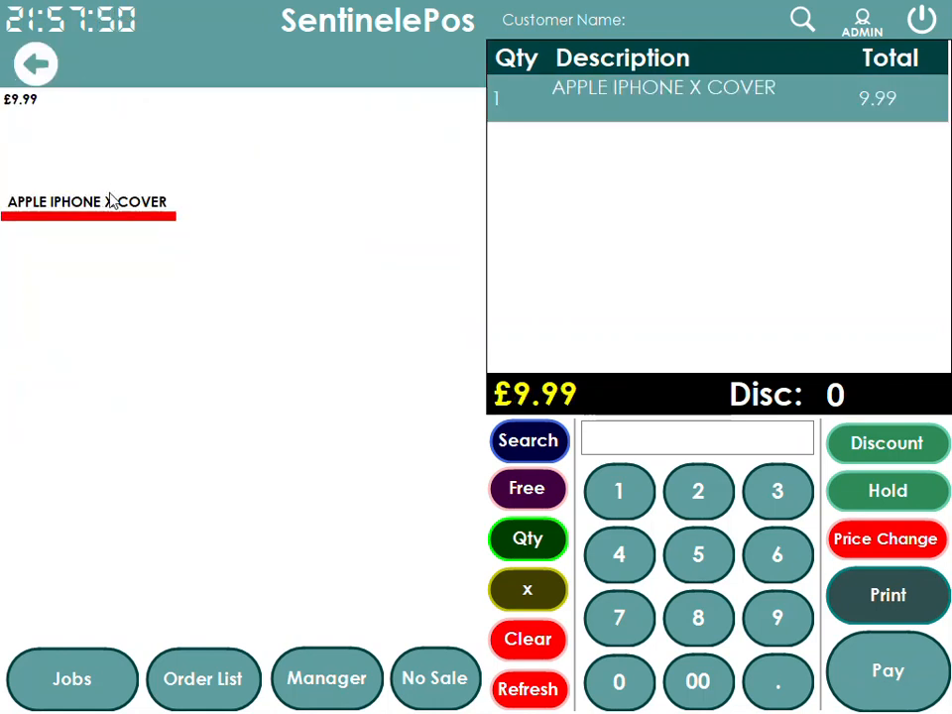
left_click(111, 203)
left_click(38, 66)
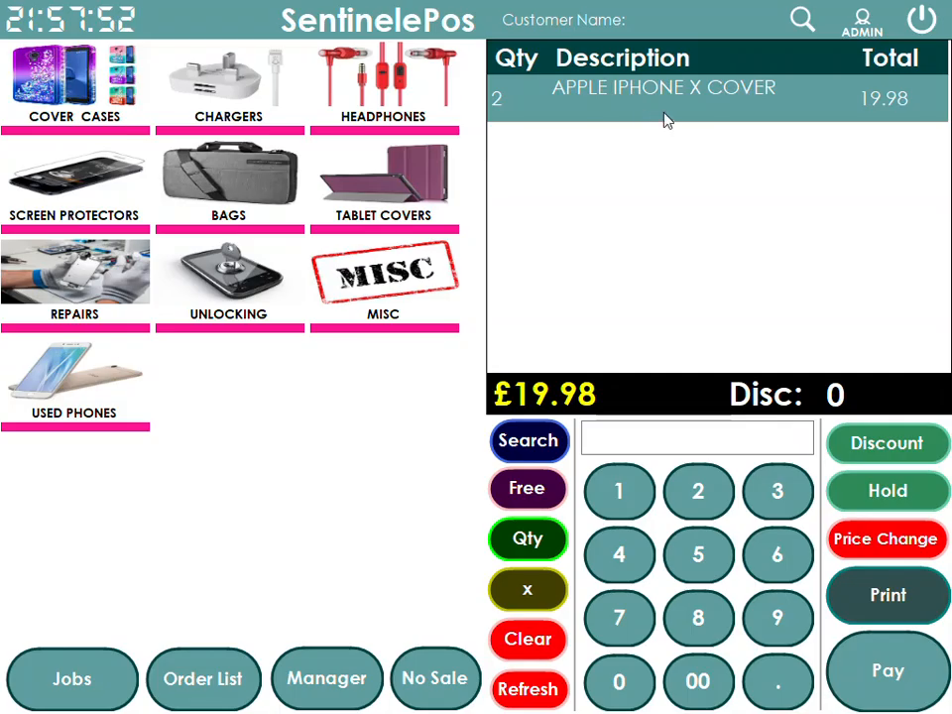
Pay £10 in cash and the remaining balance of the £19.98 by credit card
left_click(875, 654)
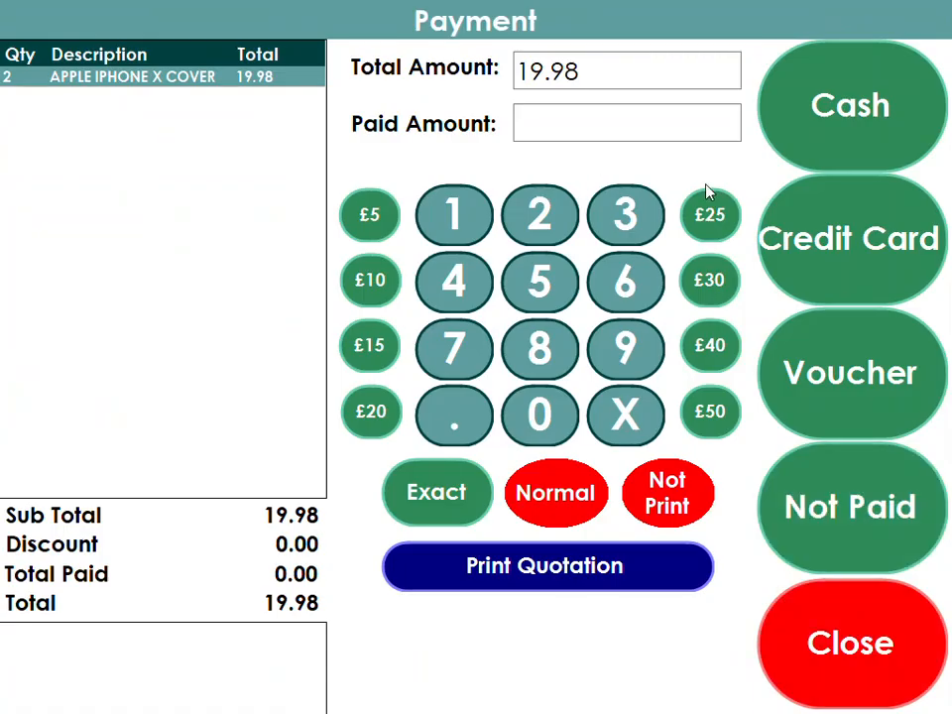
left_click(453, 215)
left_click(540, 410)
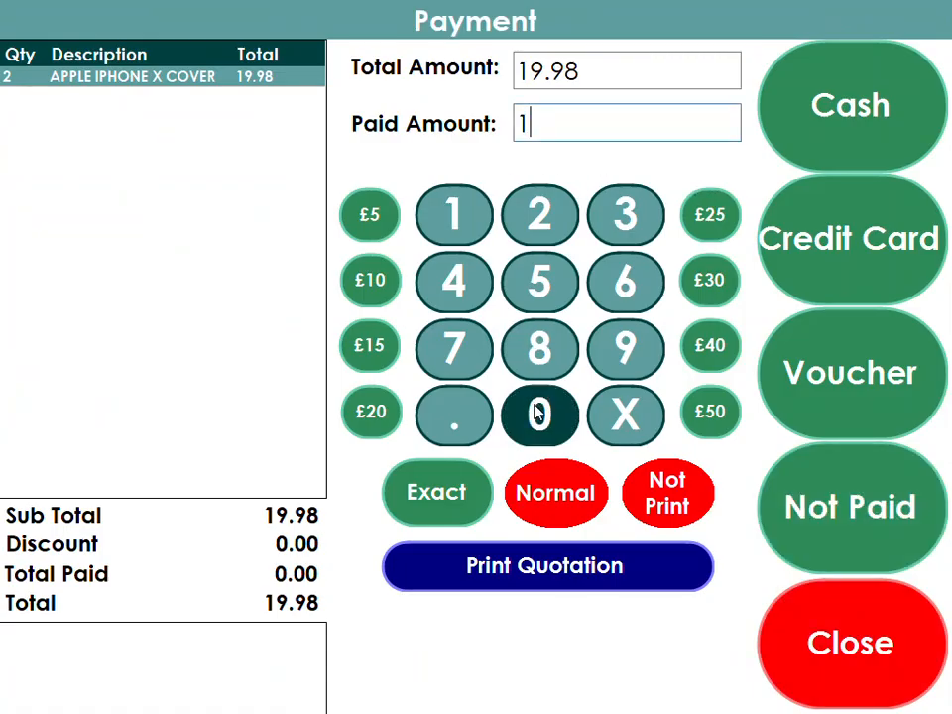
left_click(824, 106)
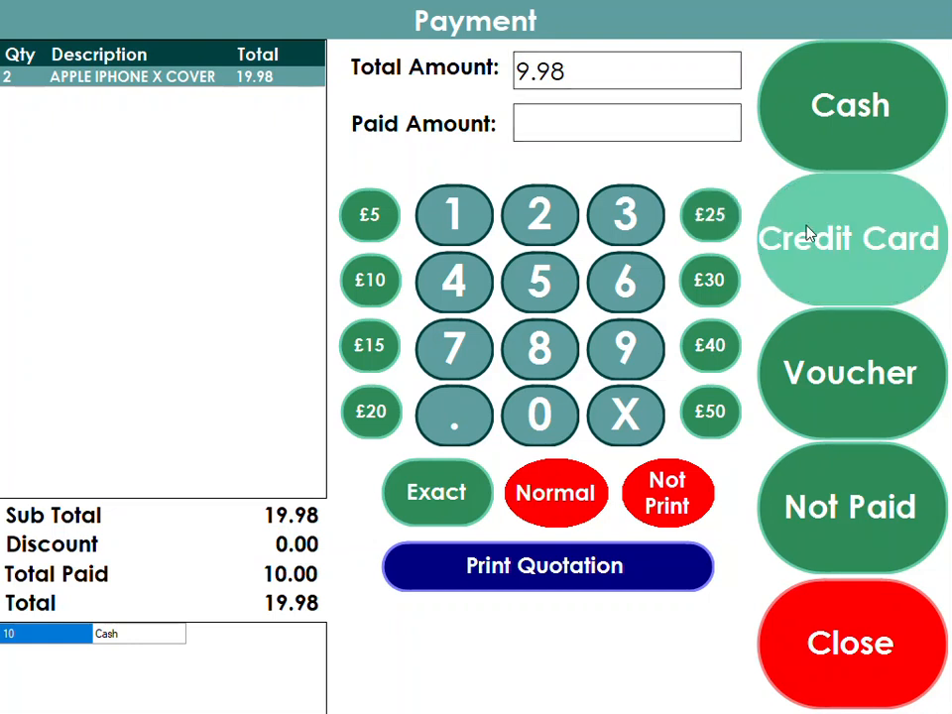
left_click(840, 238)
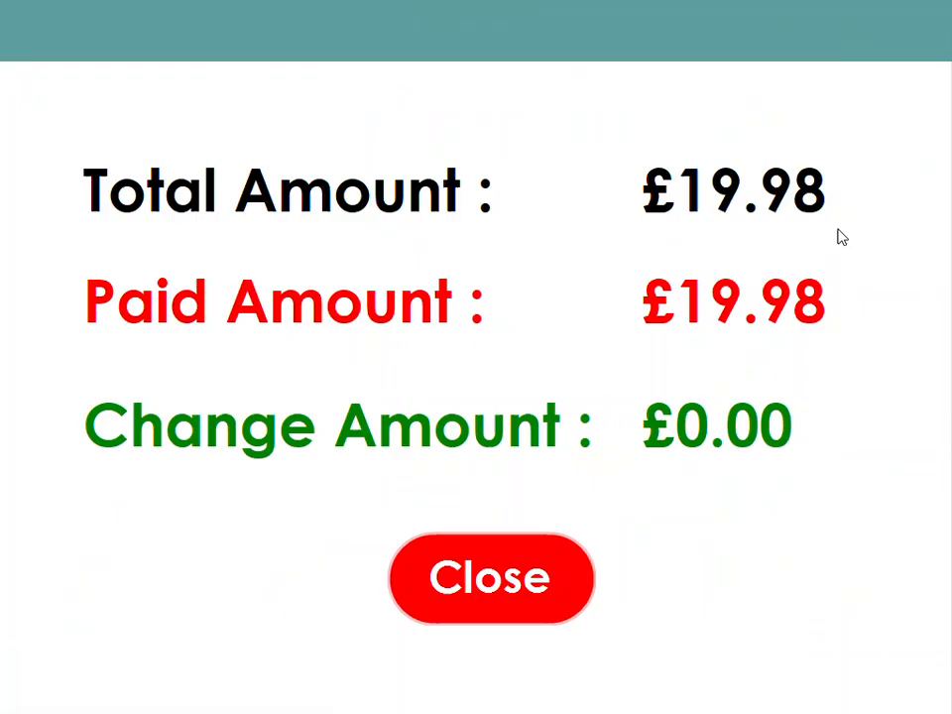
left_click(512, 589)
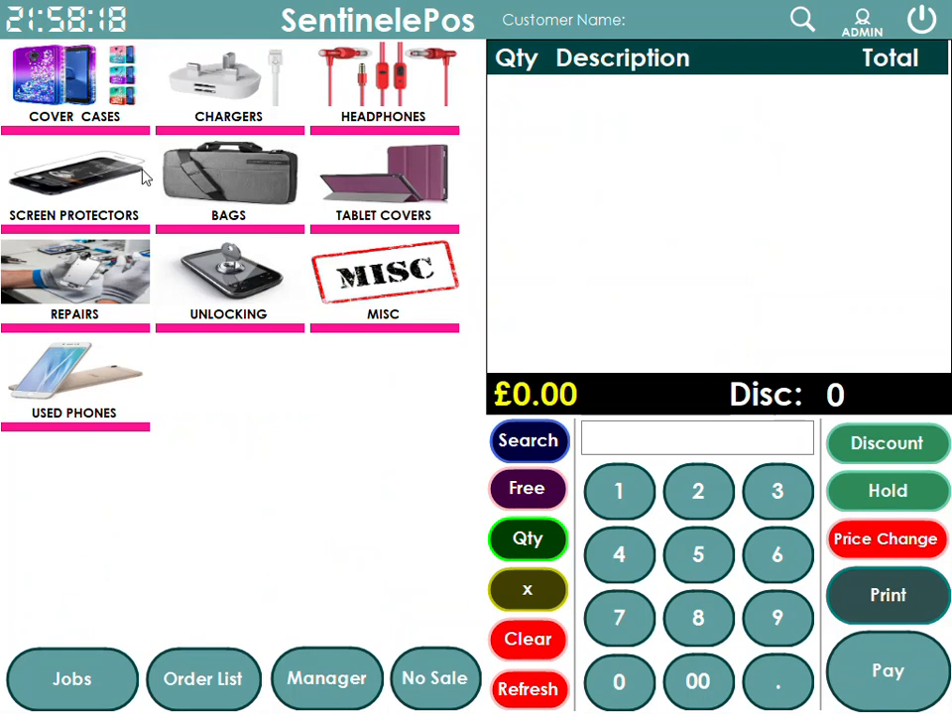
Review the 09 October 2019 Sale report's Cash, CreditCard, Net Sale and drawer lines, then show Sale Analysis
left_click(343, 678)
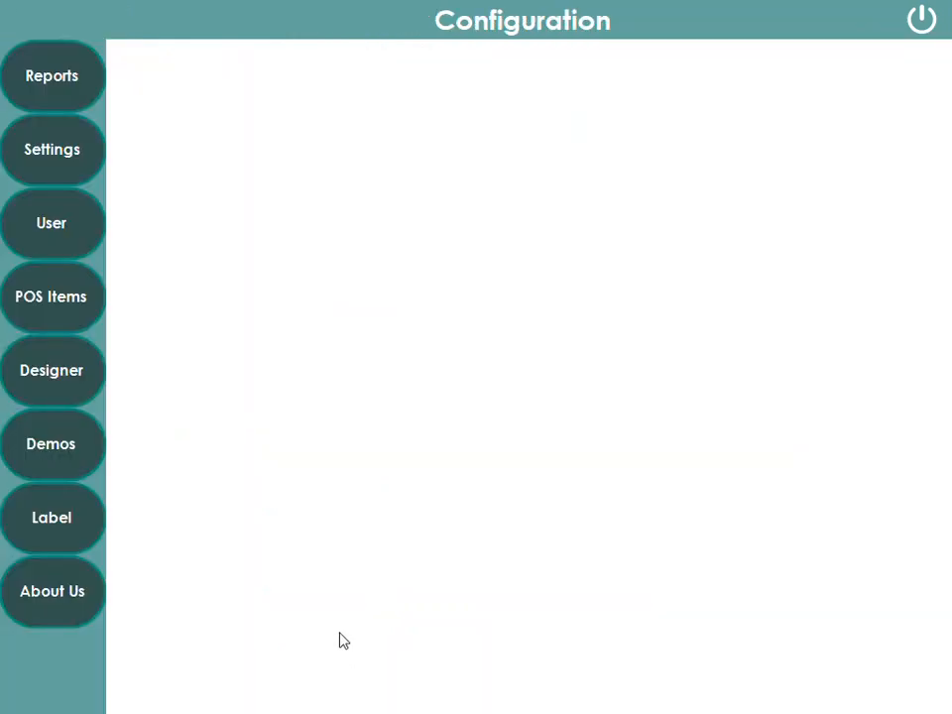
left_click(69, 95)
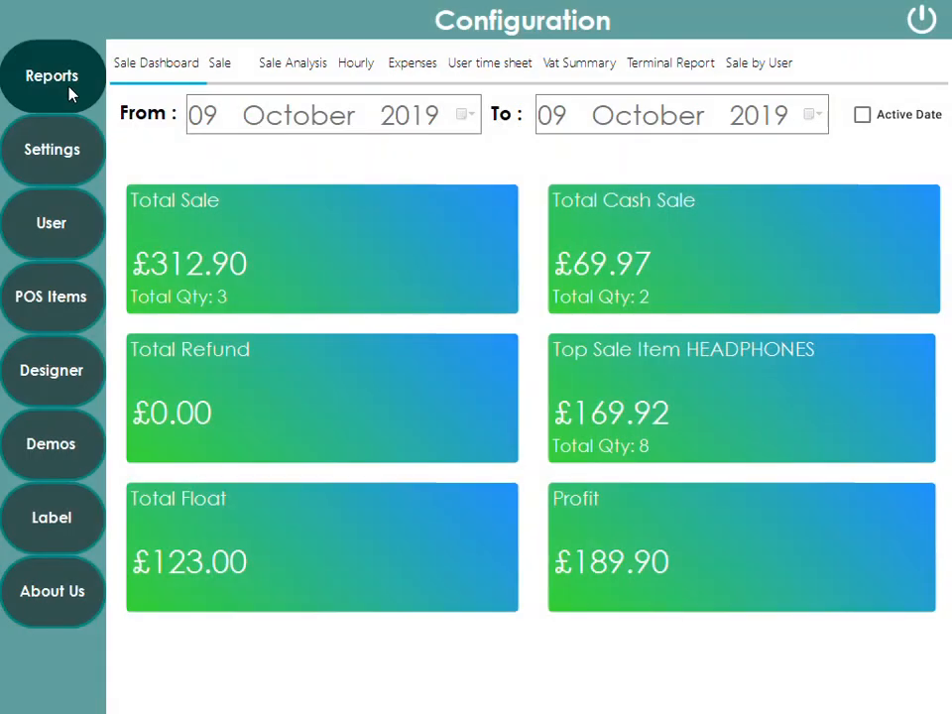
left_click(225, 69)
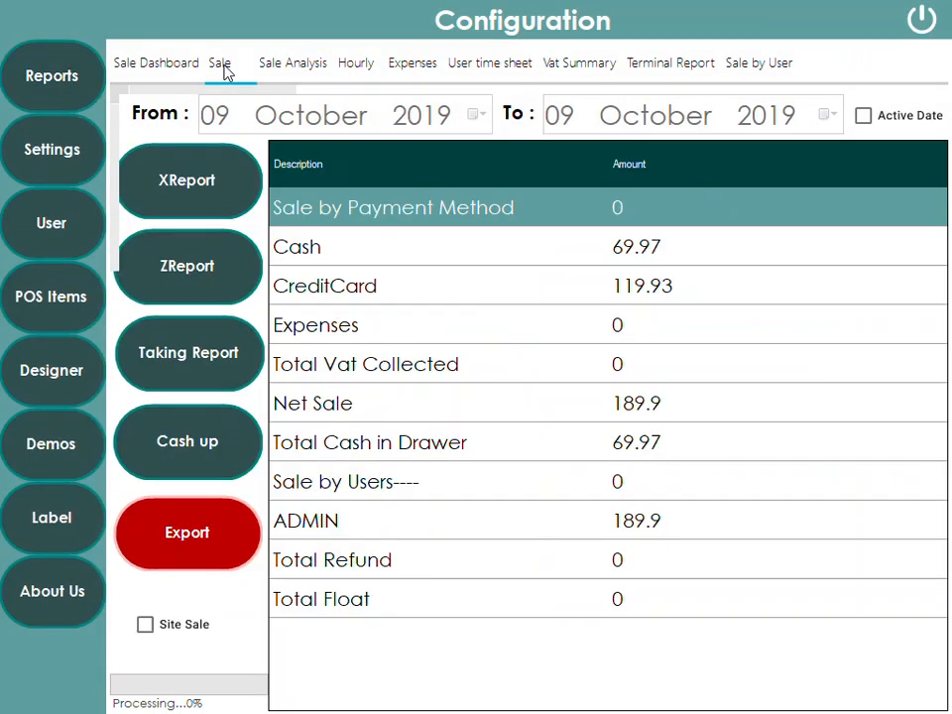
left_click(306, 255)
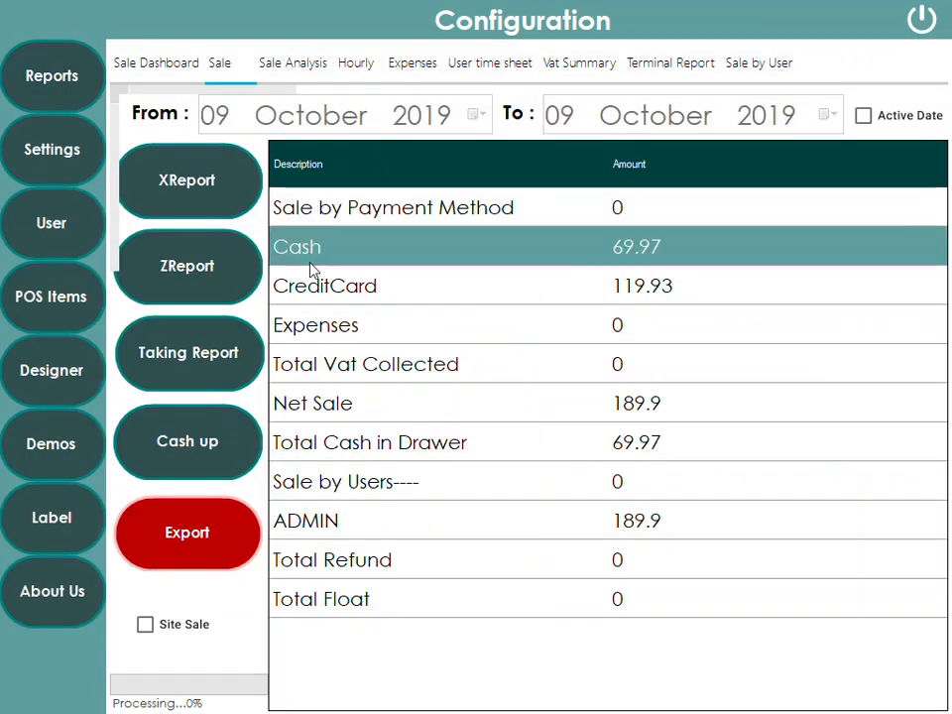
left_click(313, 287)
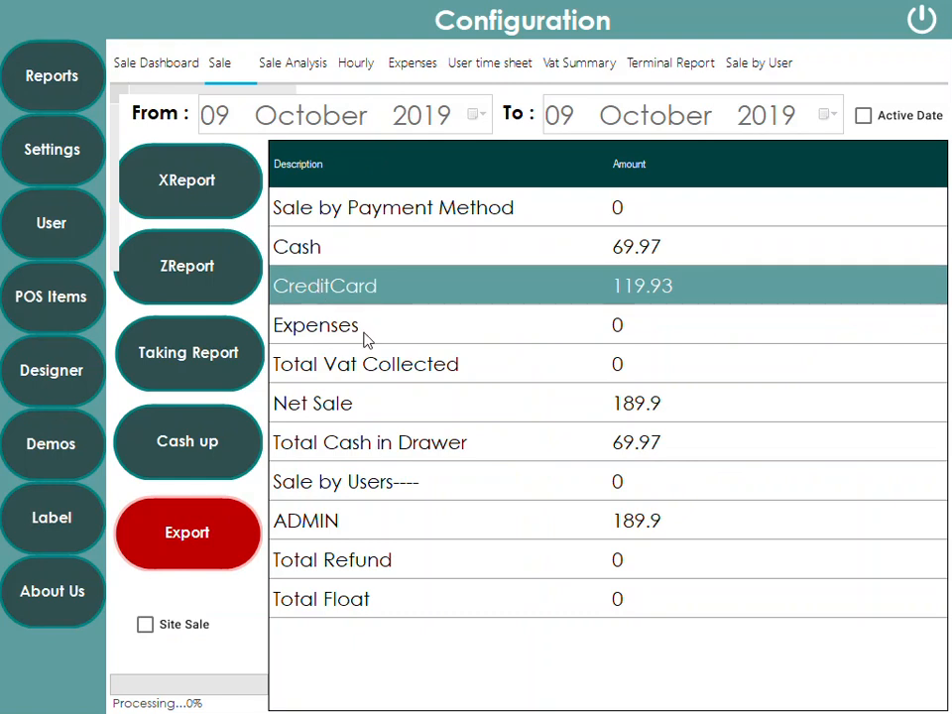
left_click(434, 413)
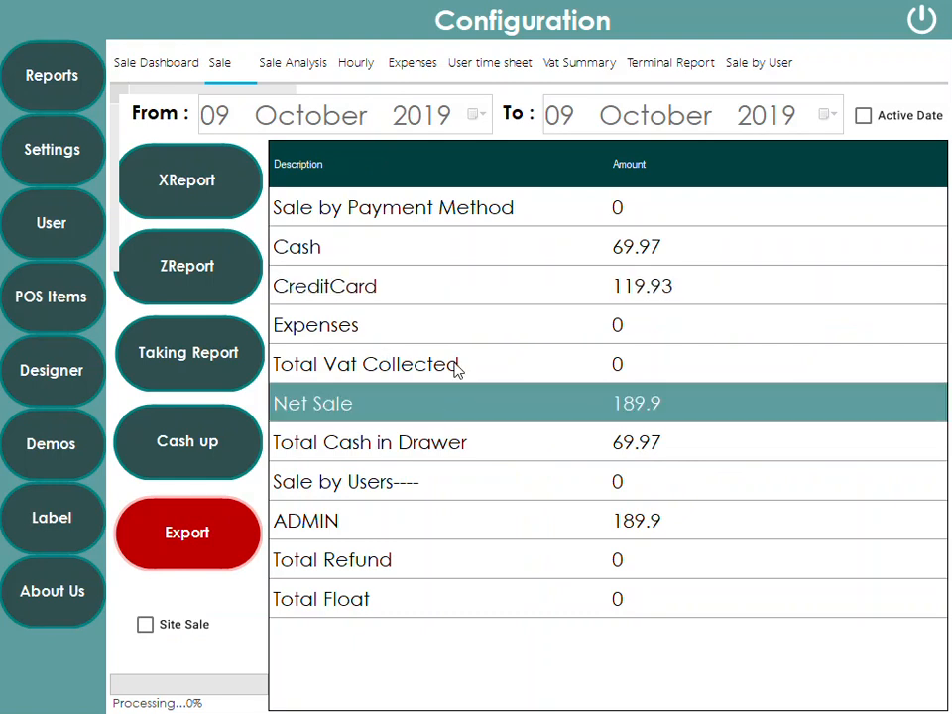
left_click(639, 254)
left_click(640, 286)
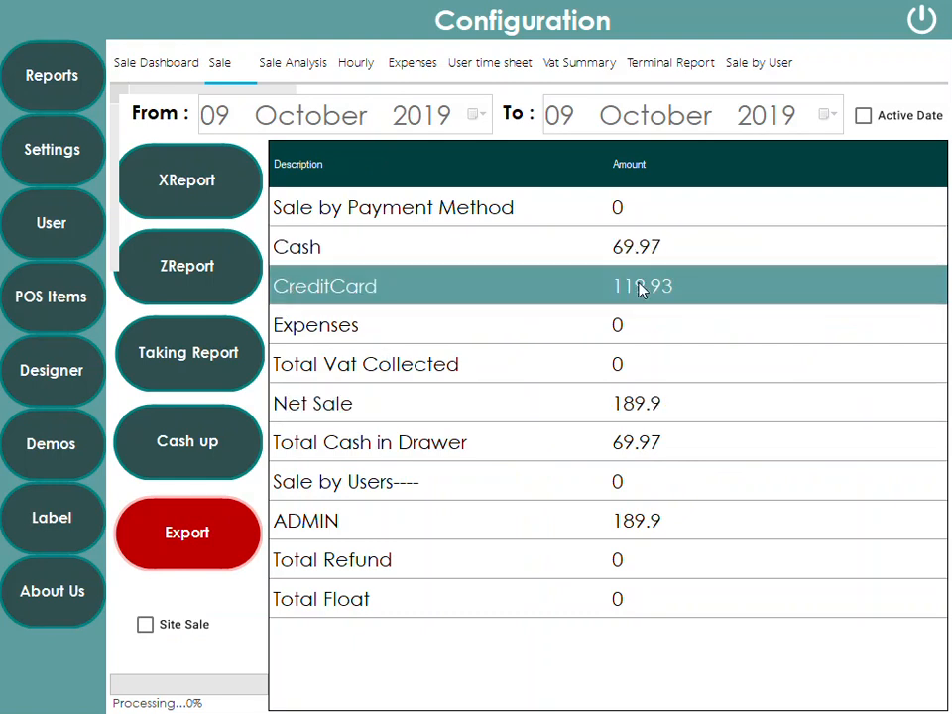
left_click(640, 406)
left_click(641, 448)
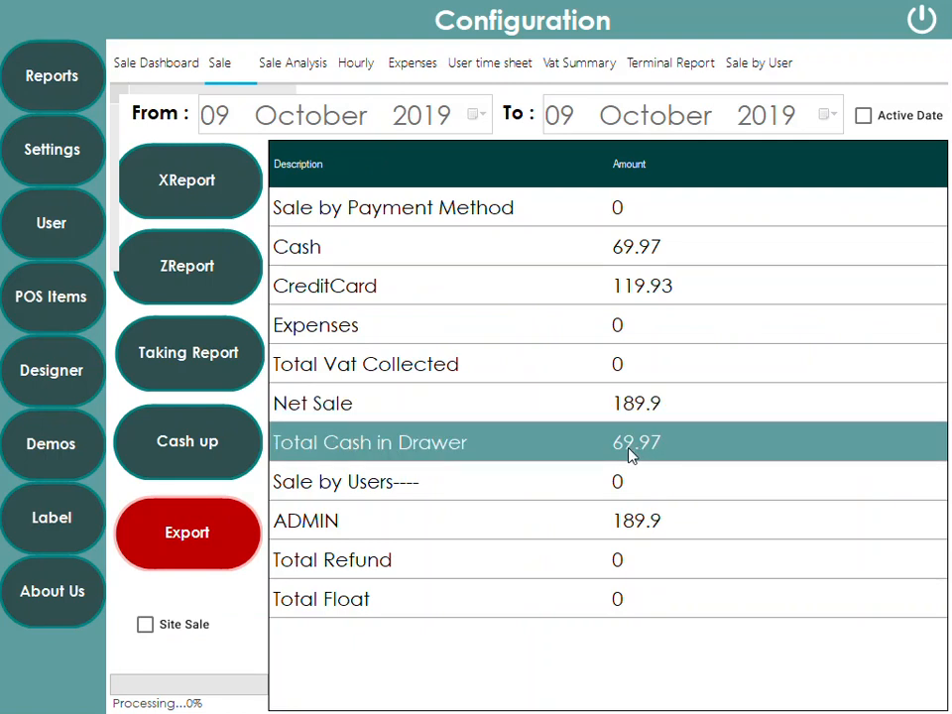
left_click(499, 524)
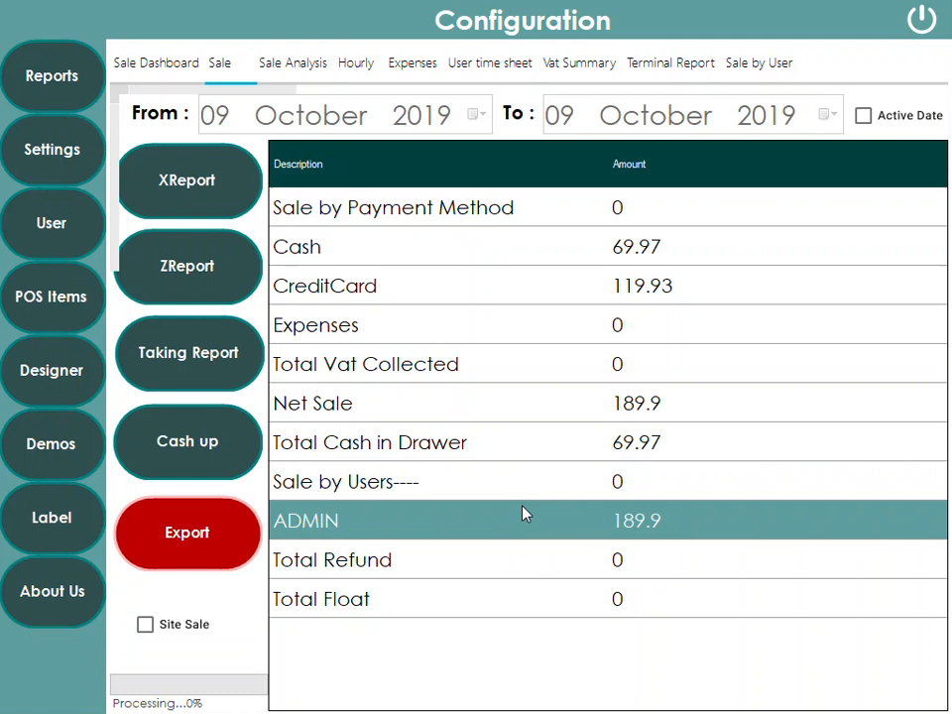
left_click(294, 69)
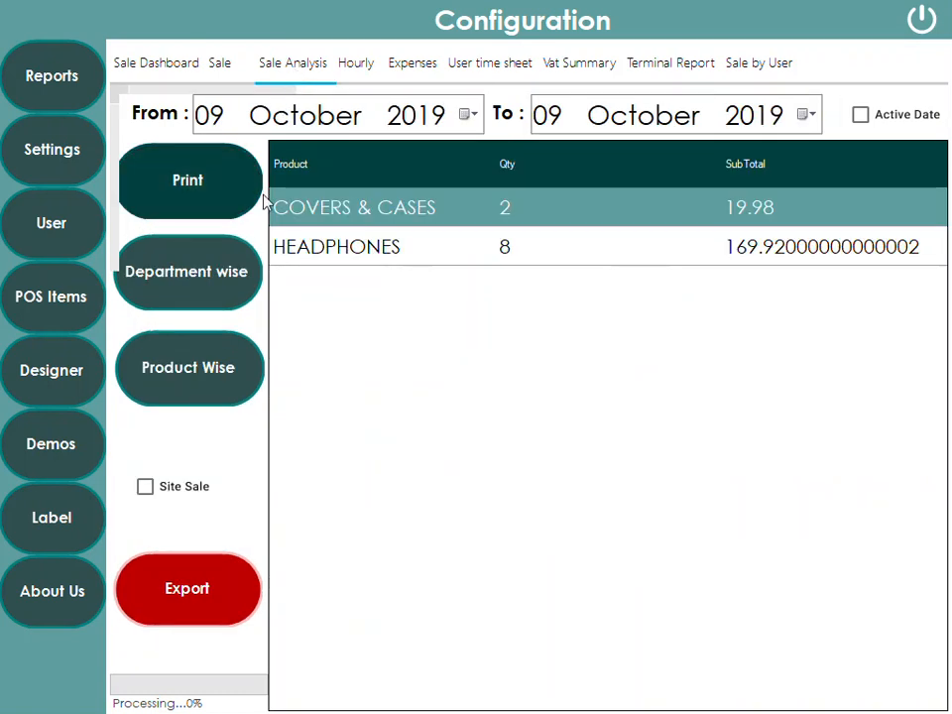
Switch Sale Analysis to Product Wise (HEADPHONES 8 for 169.92), then go back to the Sale tab
left_click(360, 258)
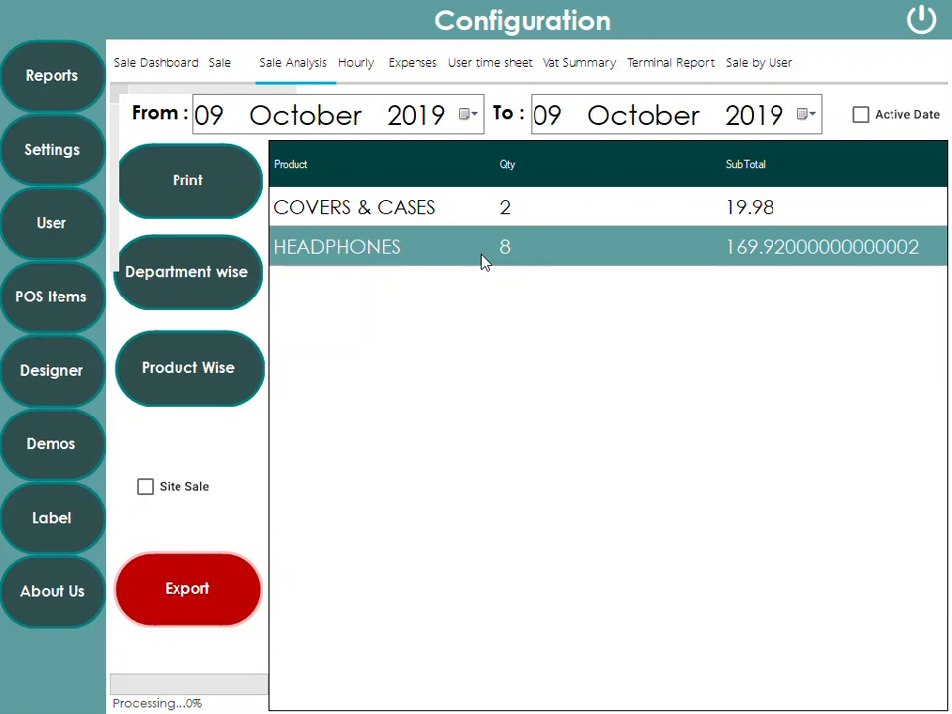
left_click(432, 223)
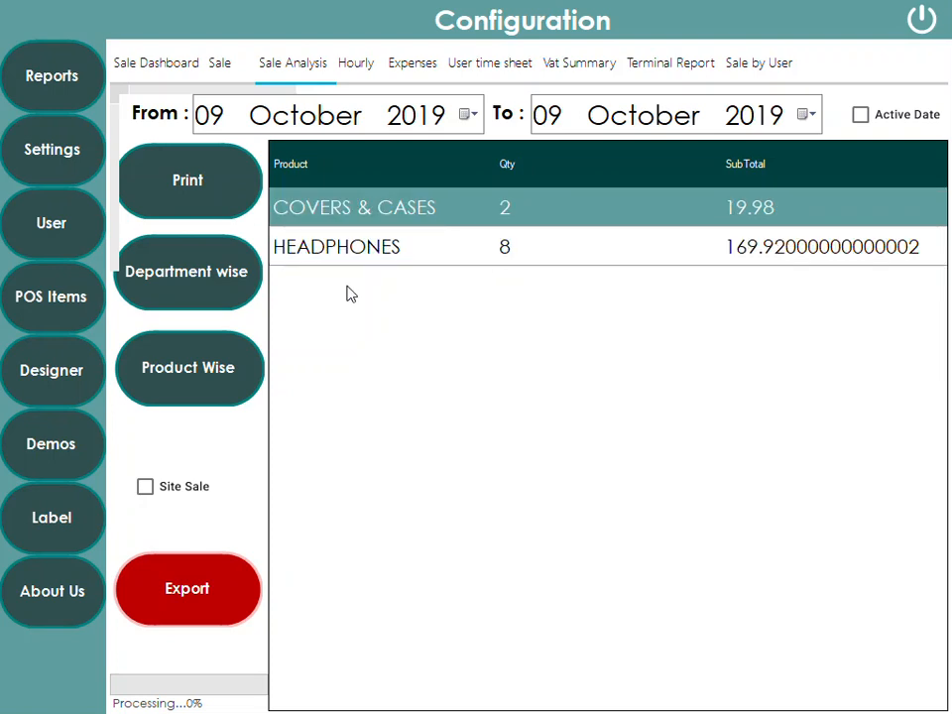
left_click(210, 382)
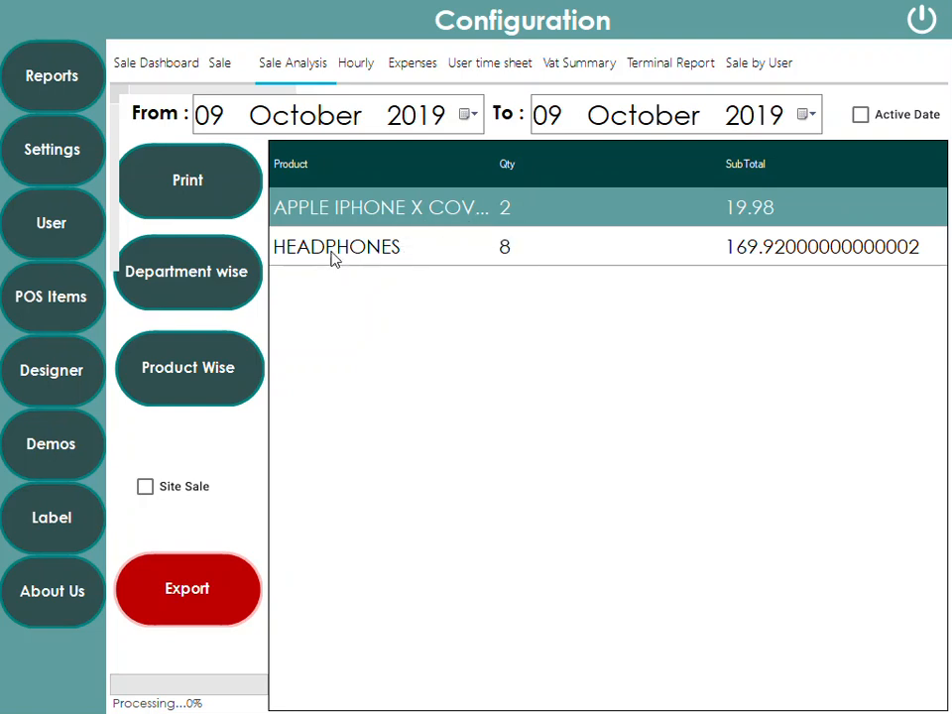
left_click(393, 260)
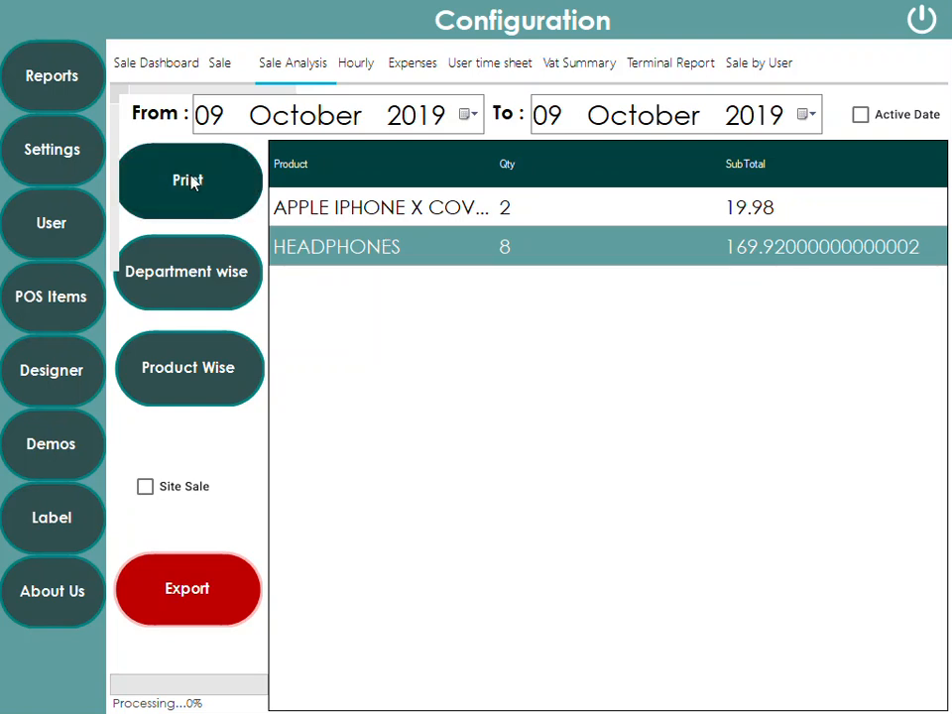
left_click(219, 68)
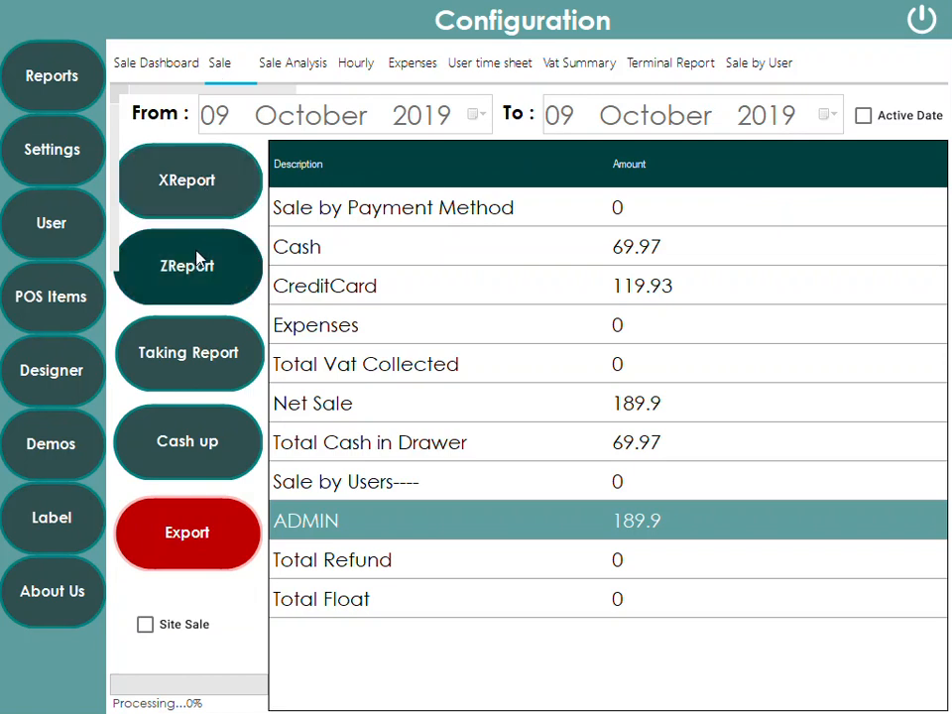
Save the X report as XREPORT and the Z report as ZREPORT on the desktop
left_click(192, 196)
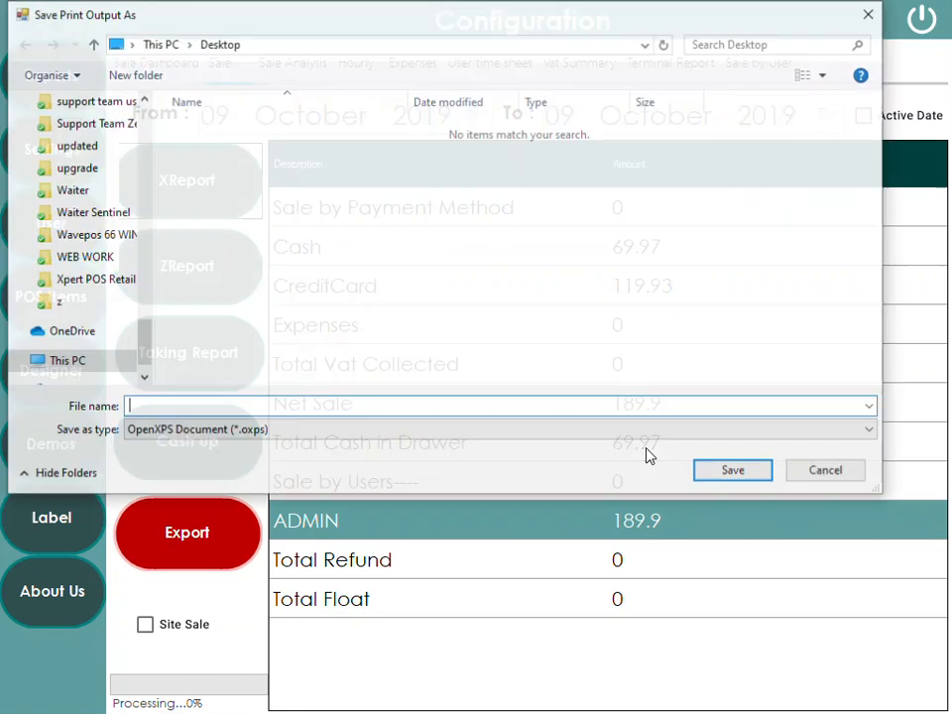
type("X")
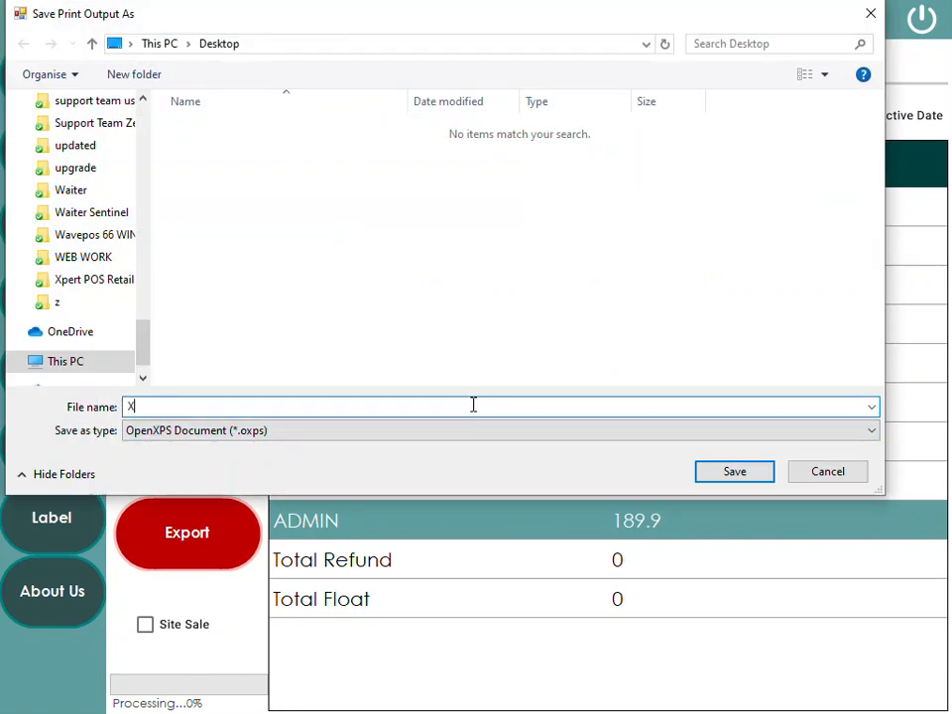
type("REPOR")
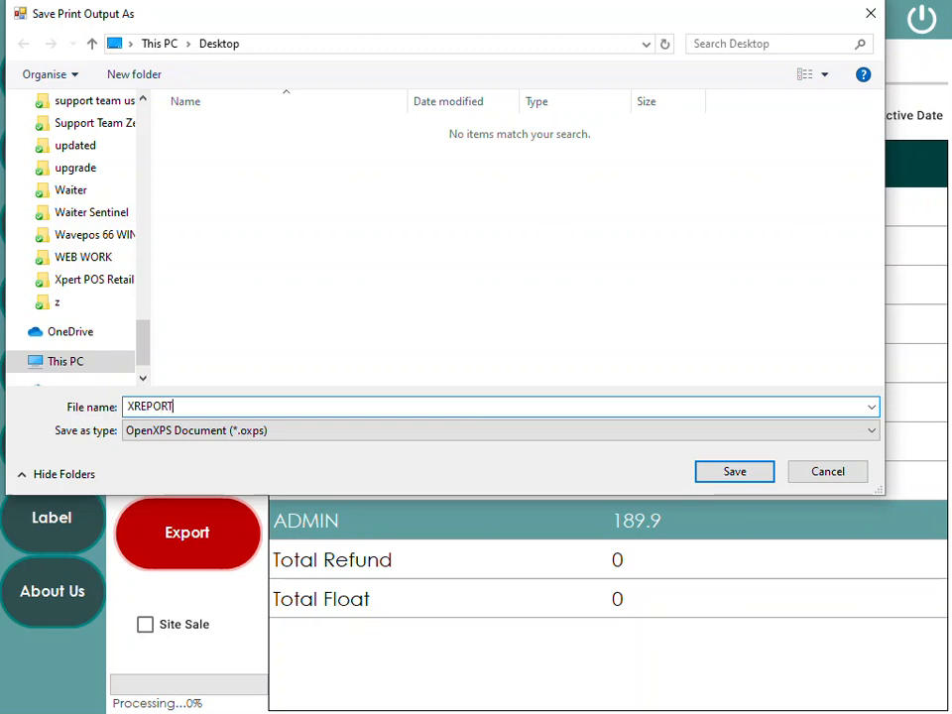
type("T")
left_click(733, 473)
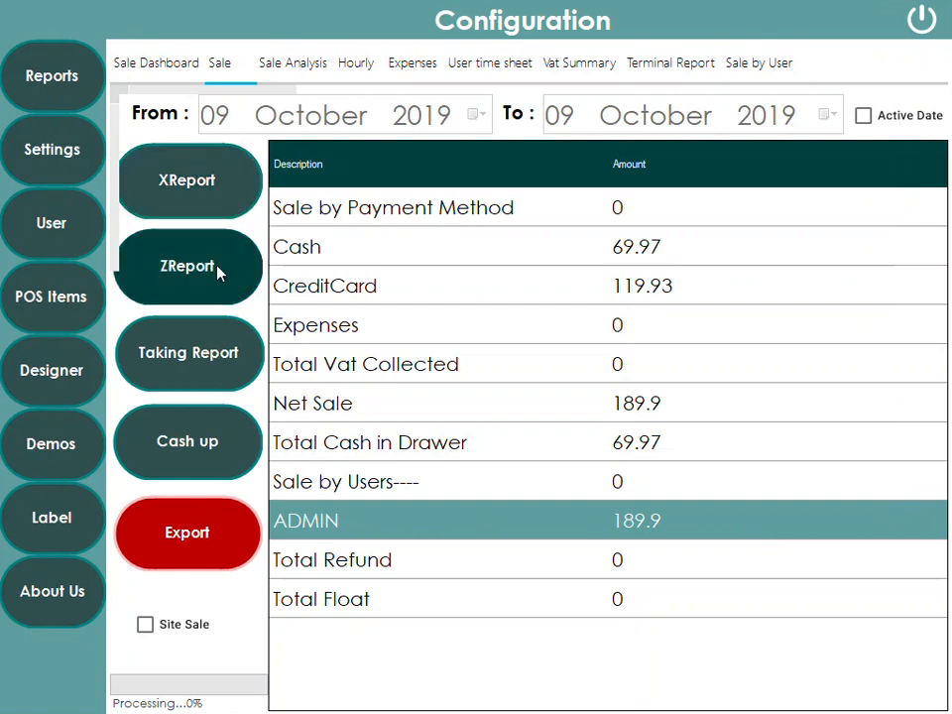
left_click(601, 247)
left_click(586, 296)
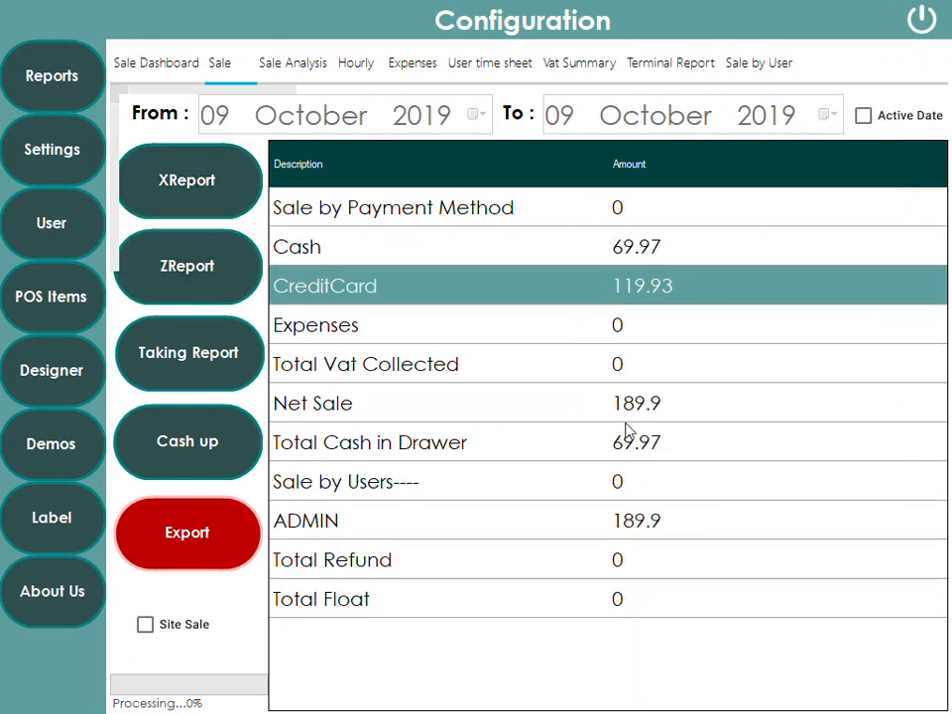
left_click(540, 403)
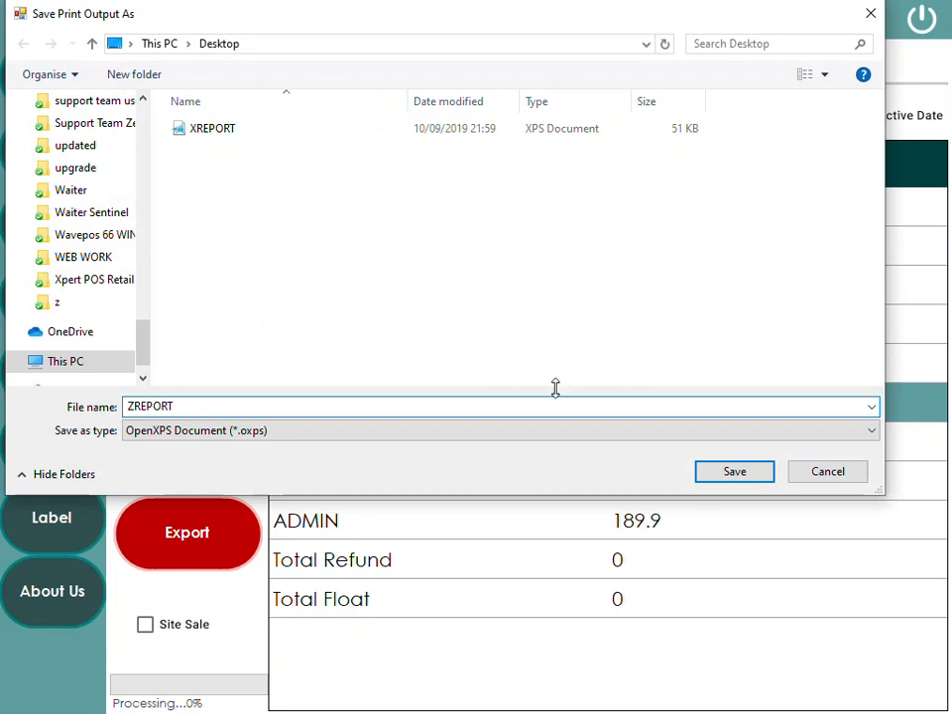
left_click(720, 475)
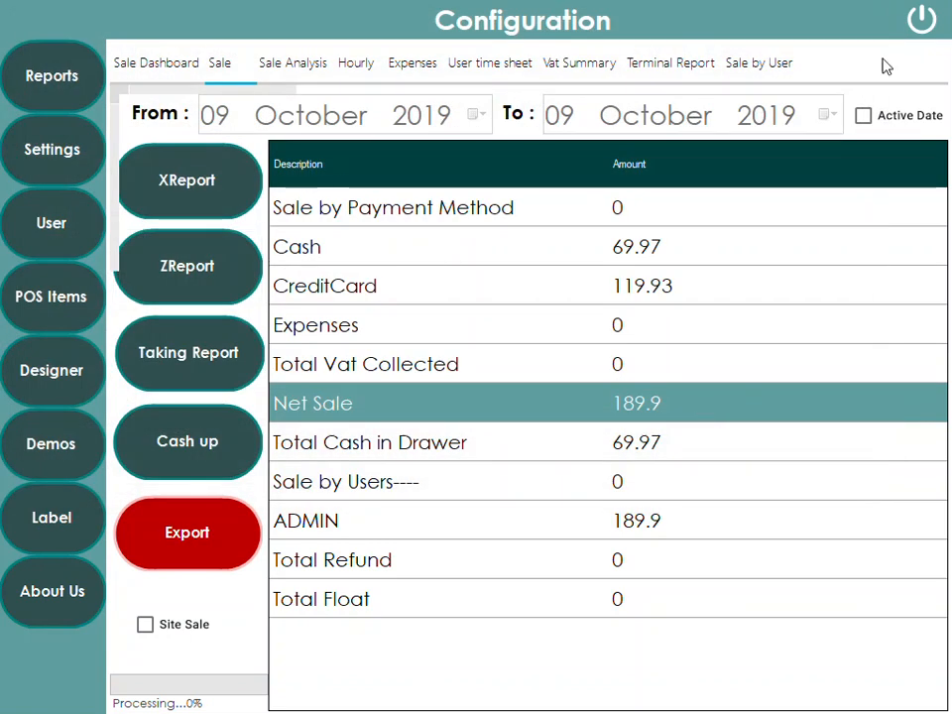
Confirm the Sale report now shows zeroed Expenses, VAT and Net Sale, then shut the till down
left_click(921, 20)
left_click(343, 689)
left_click(56, 103)
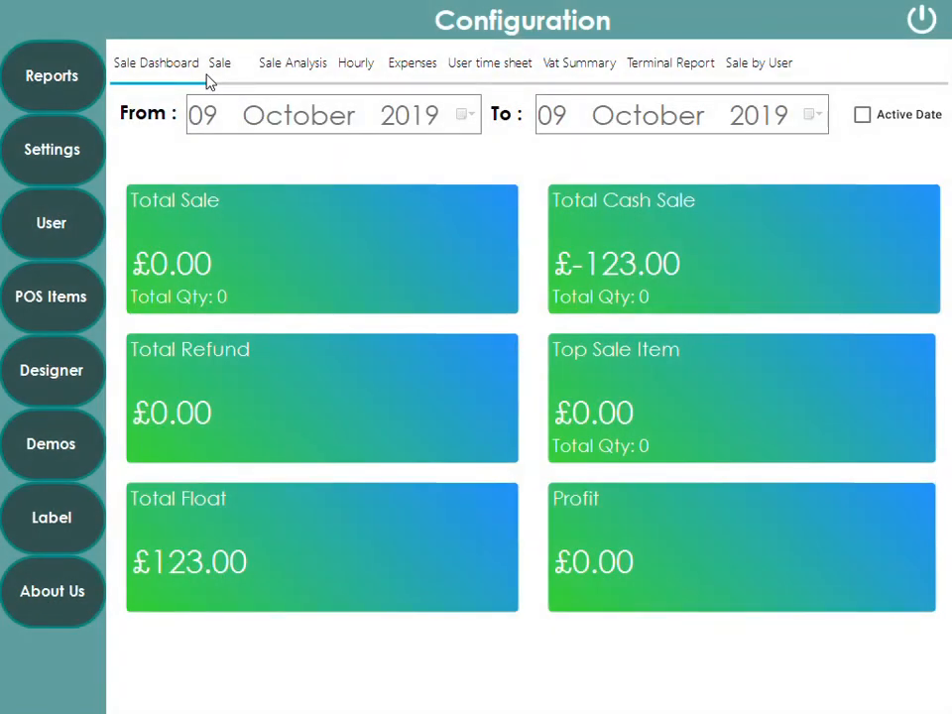
left_click(215, 64)
left_click(628, 250)
left_click(627, 285)
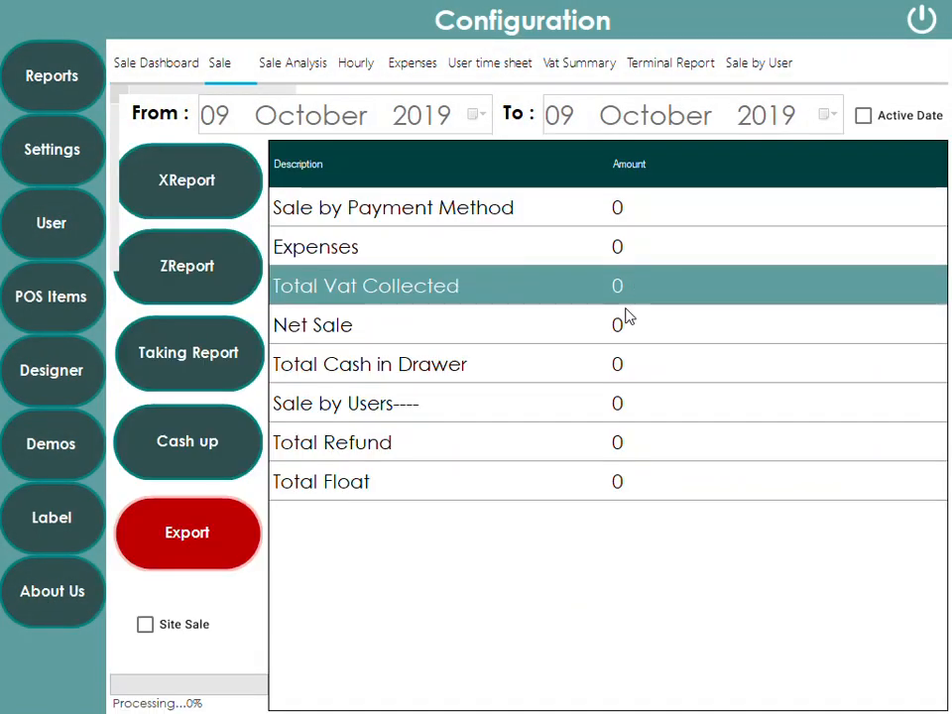
left_click(627, 323)
left_click(925, 18)
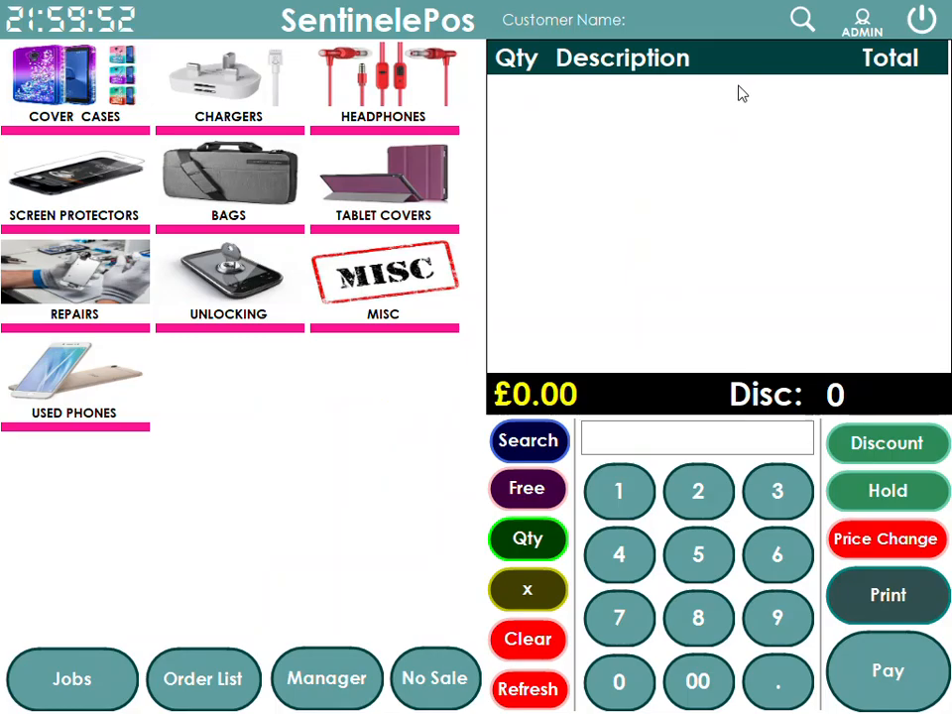
left_click(922, 20)
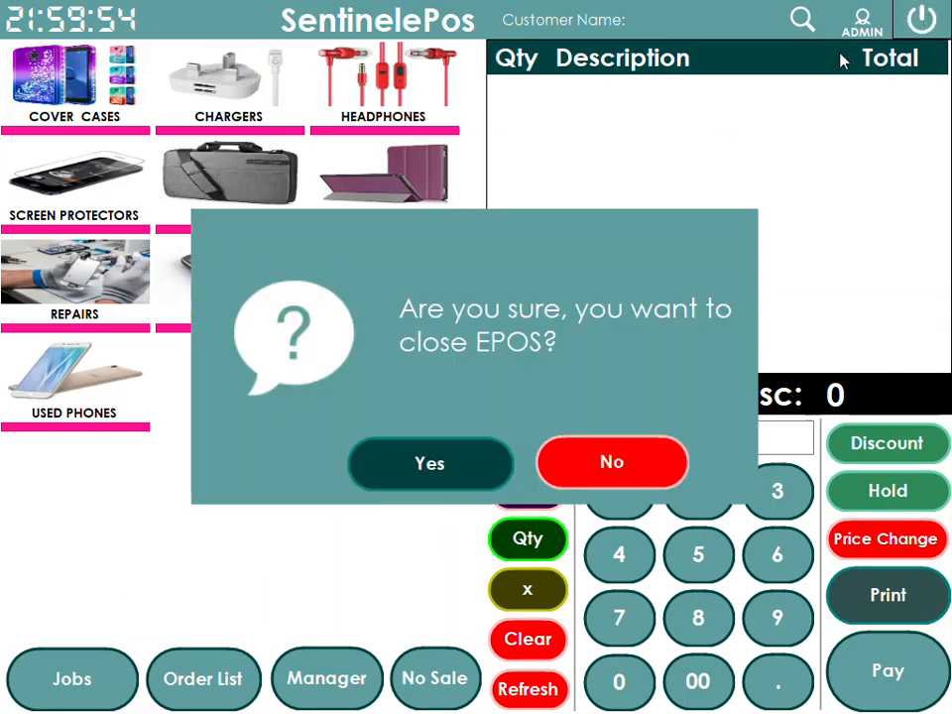
left_click(432, 458)
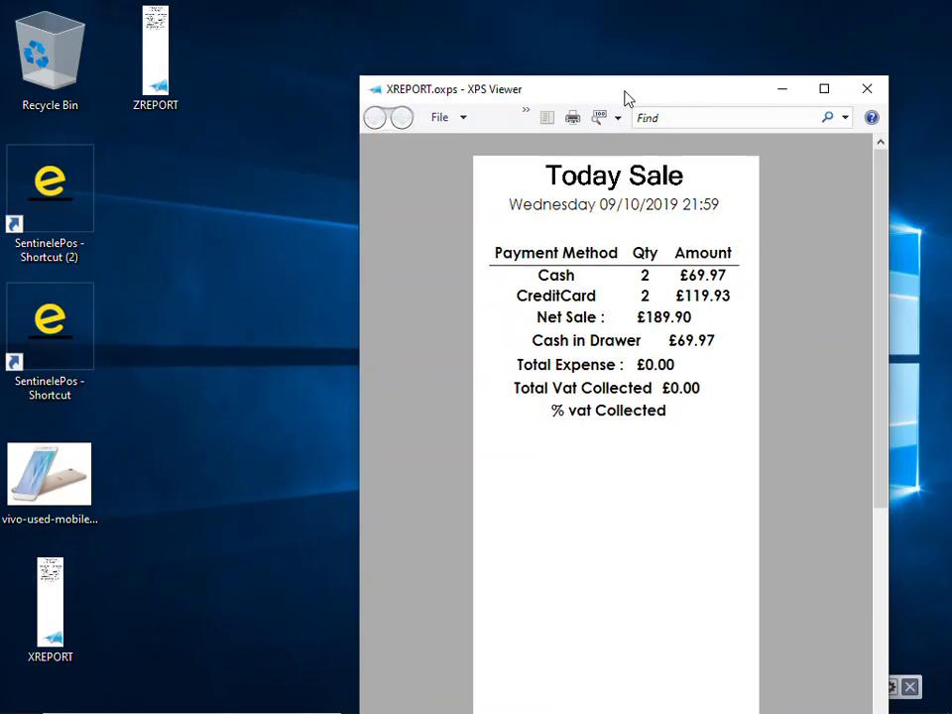
left_click_drag(623, 98, 519, 35)
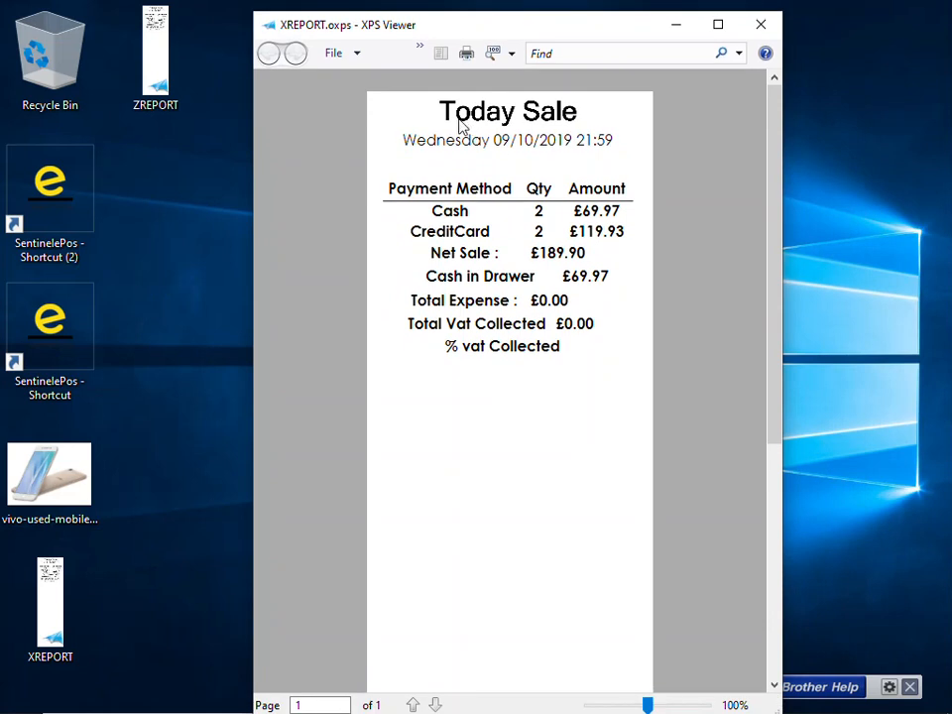
left_click_drag(445, 111, 598, 117)
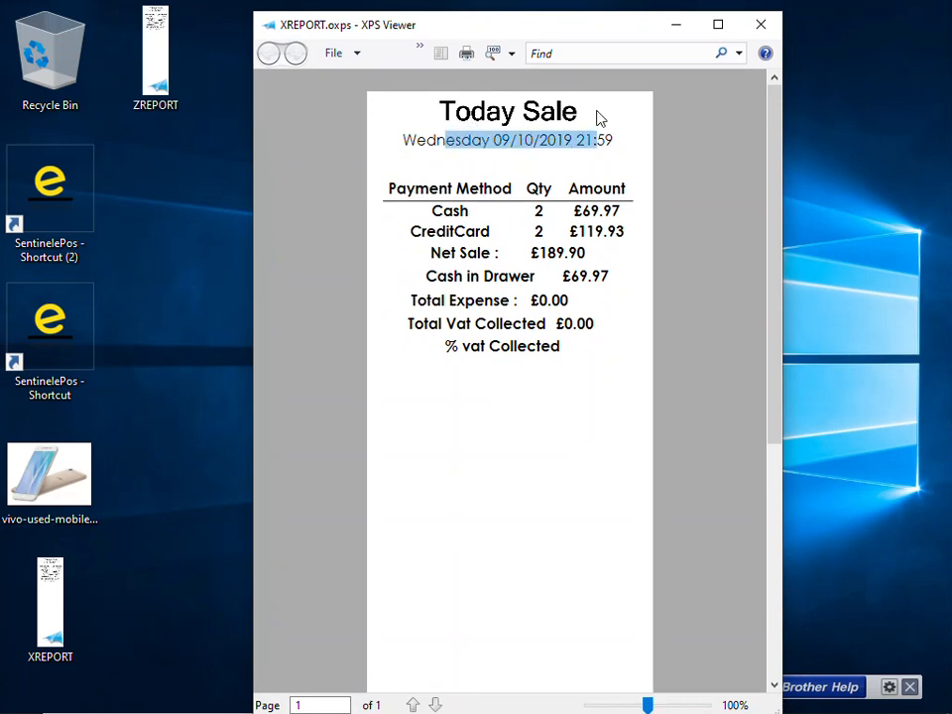
left_click_drag(574, 210, 630, 233)
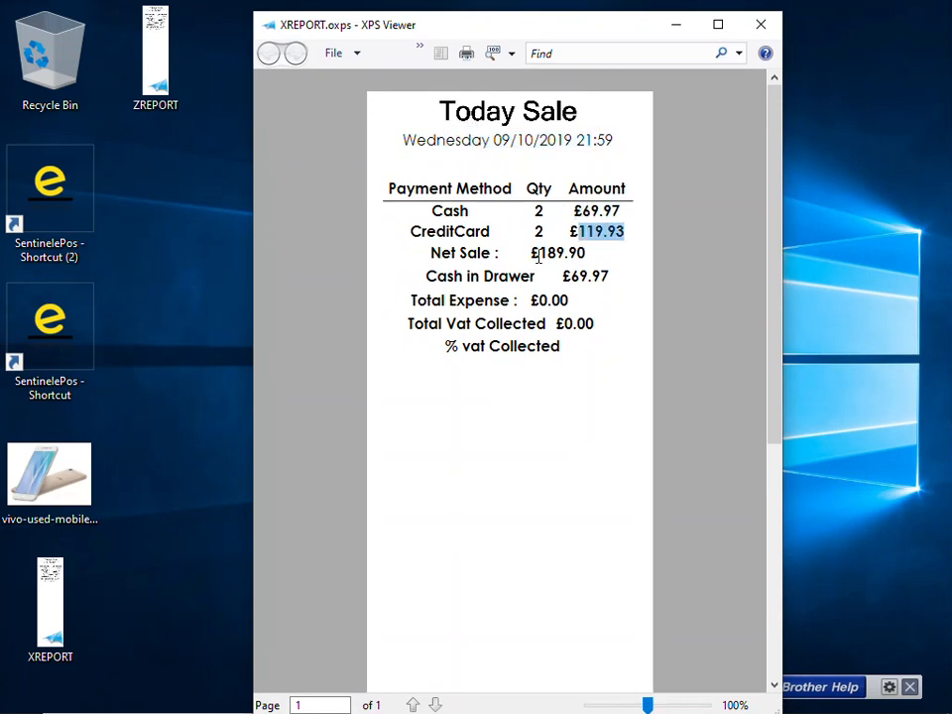
left_click_drag(546, 254, 586, 254)
left_click_drag(561, 347, 428, 327)
left_click(761, 24)
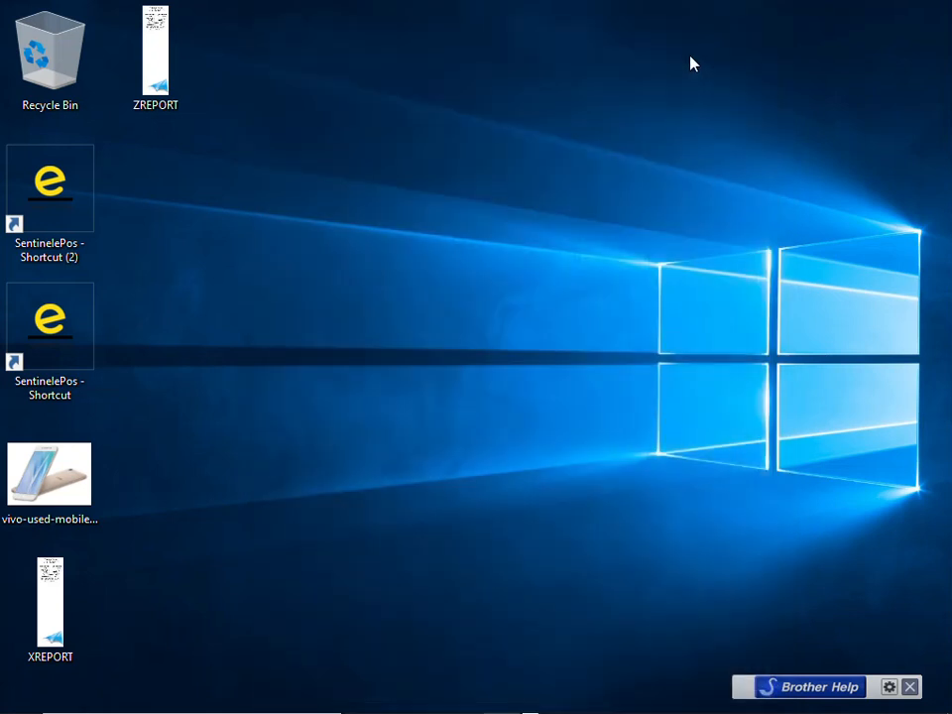
double_click(176, 85)
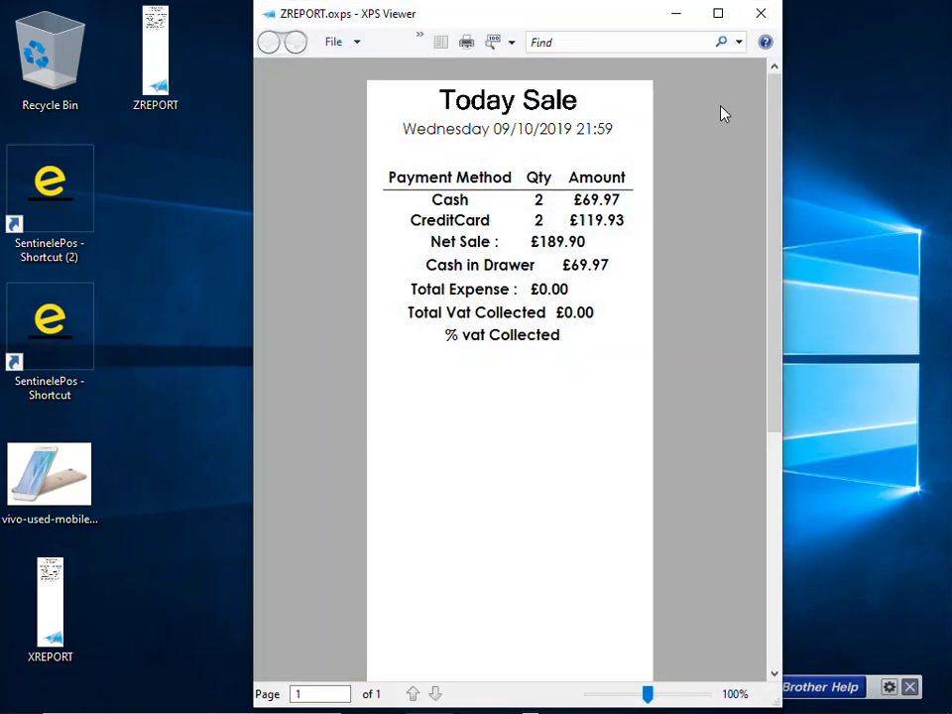
left_click_drag(577, 350, 431, 80)
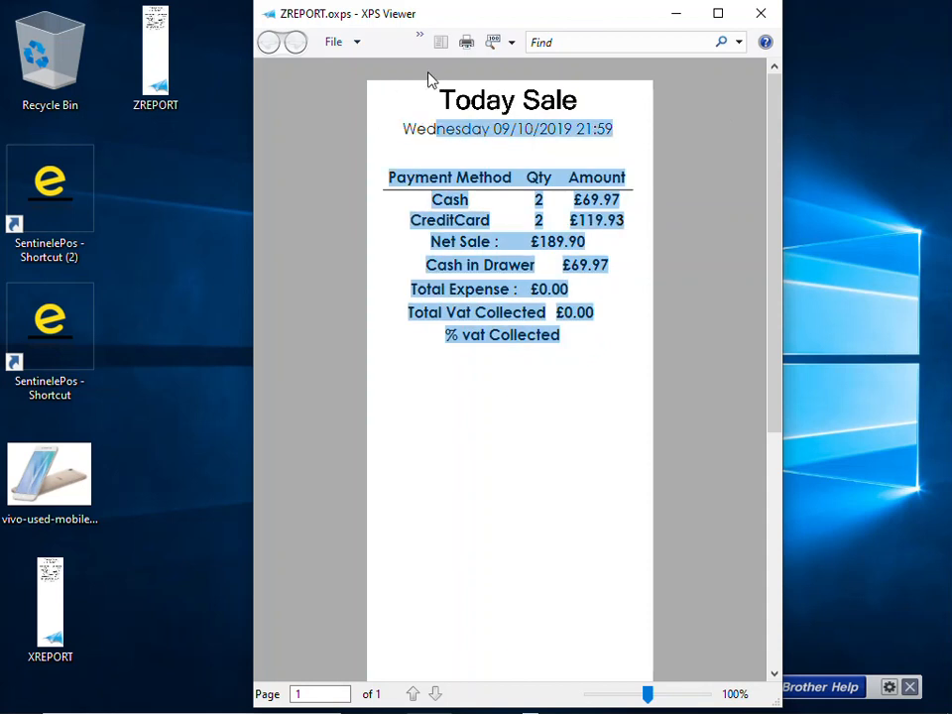
left_click(761, 13)
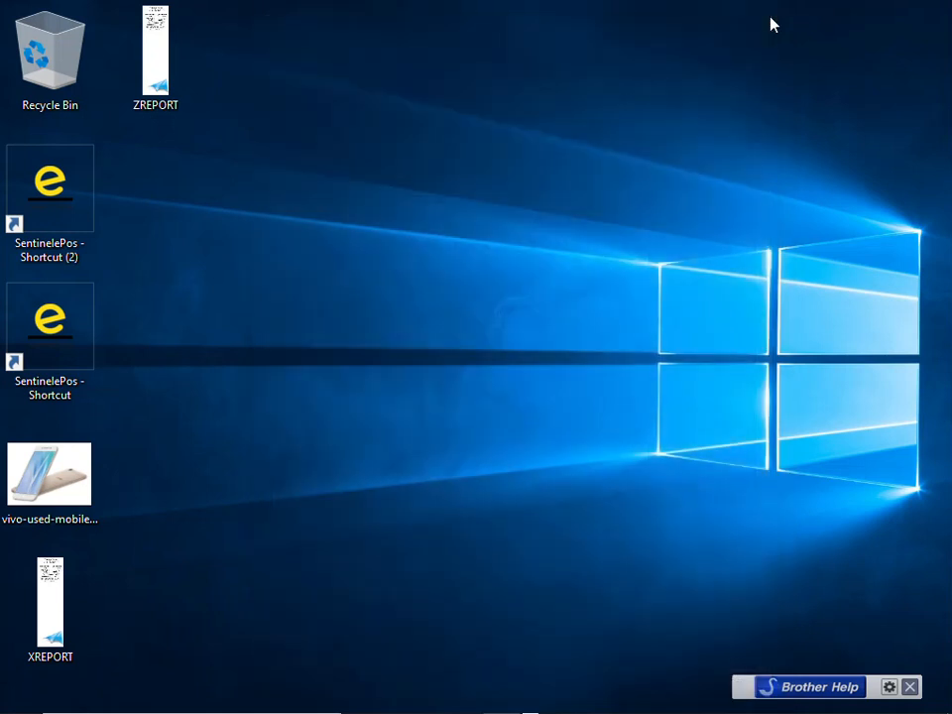
Relaunch SentinelePos, log in with the keypad PIN, and show the list of repair jobs
left_click(50, 318)
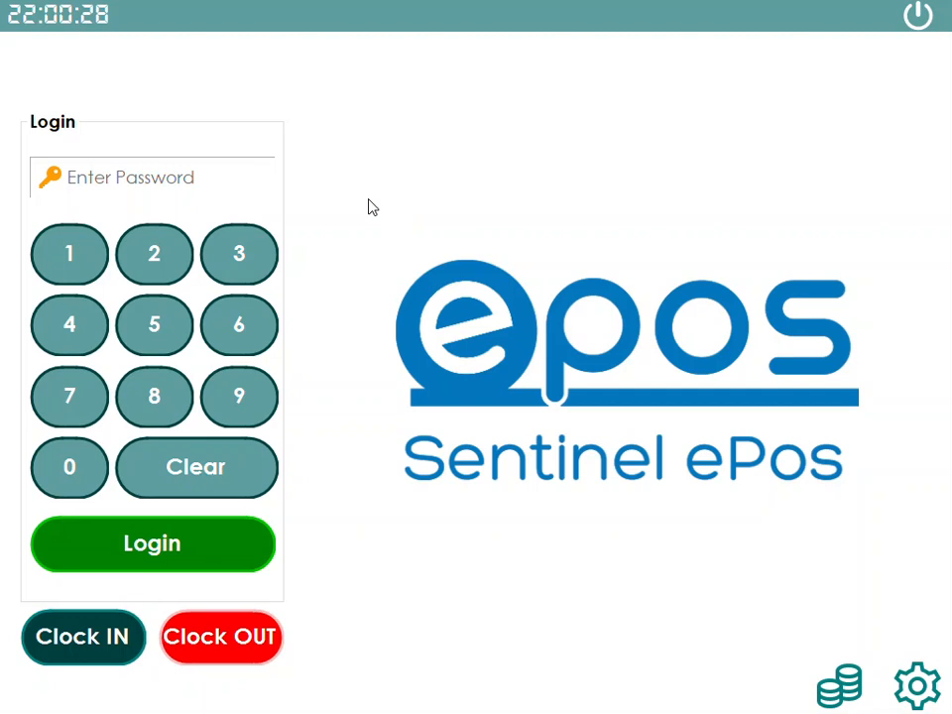
left_click(70, 253)
left_click(154, 253)
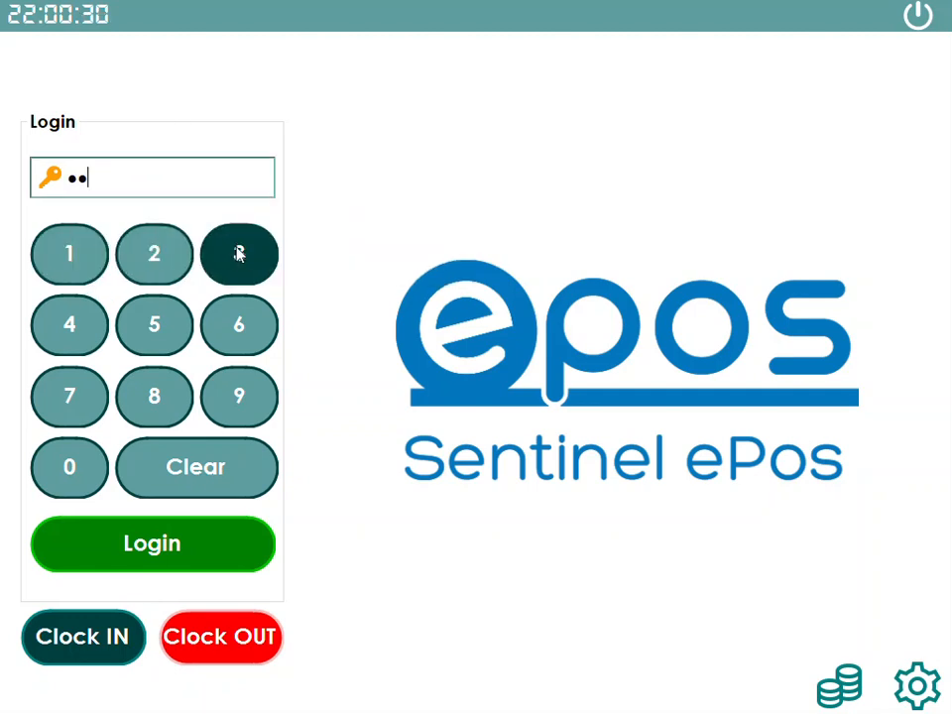
left_click(238, 254)
left_click(189, 536)
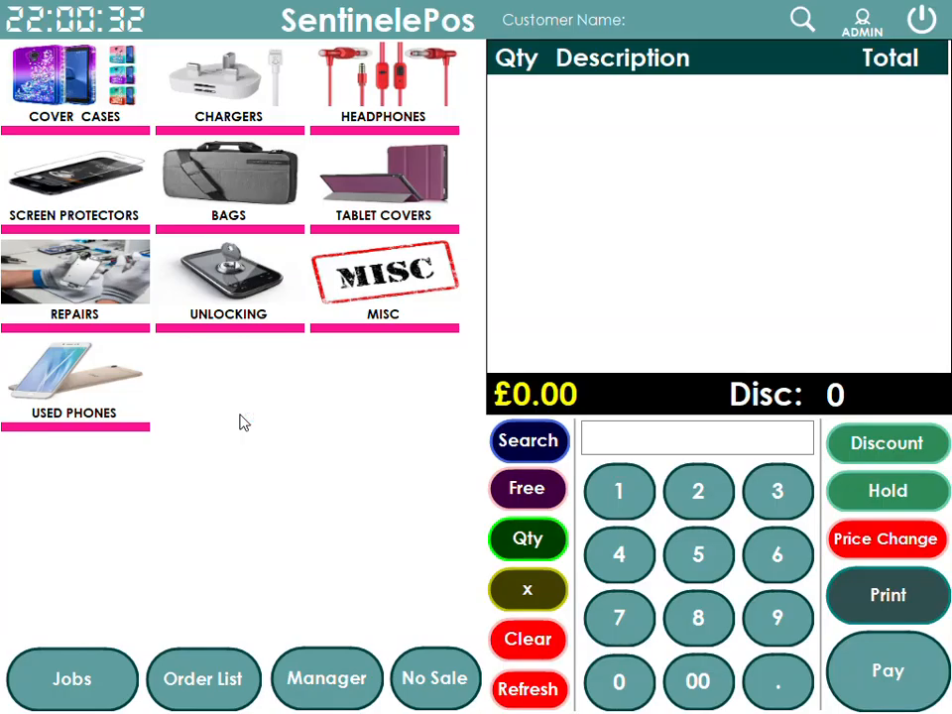
left_click(126, 670)
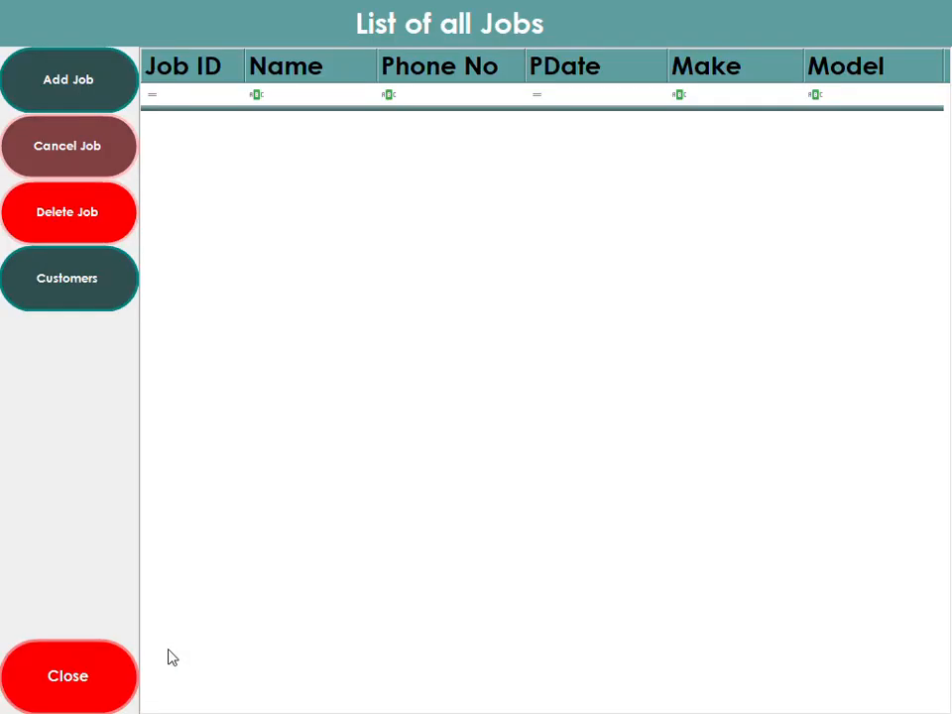
Start a new job and add a new customer, entering their phone number and full name
left_click(93, 86)
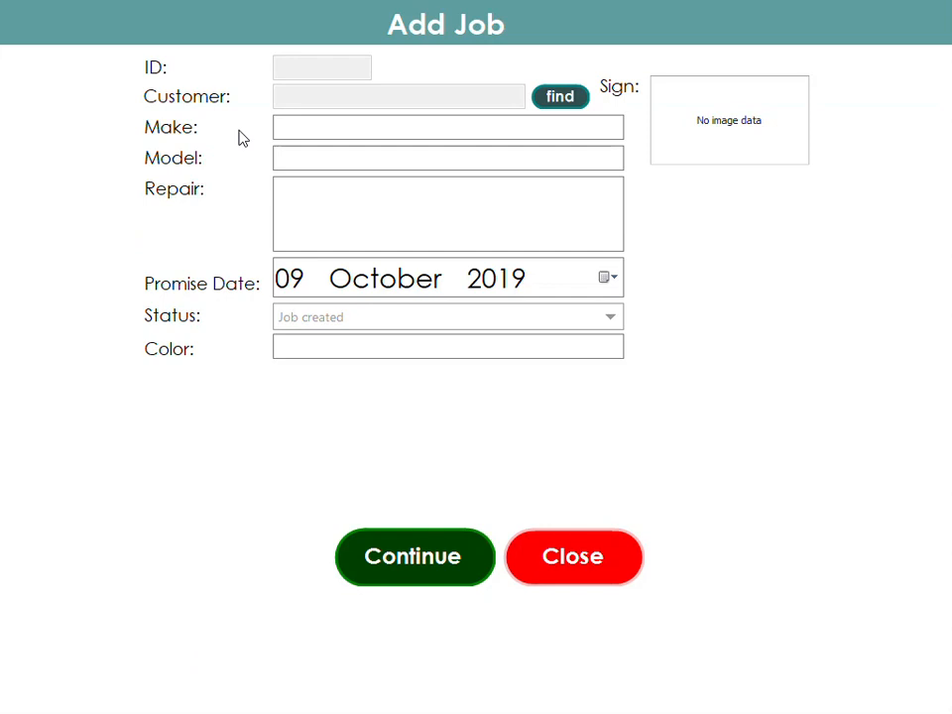
left_click(560, 97)
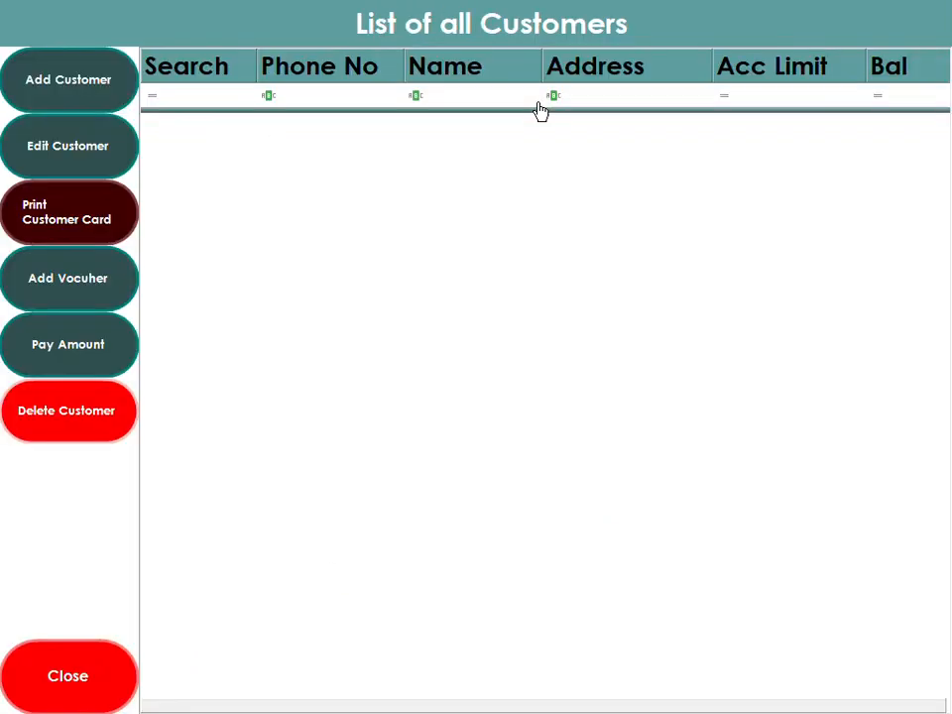
left_click(76, 95)
left_click(462, 164)
left_click(431, 190)
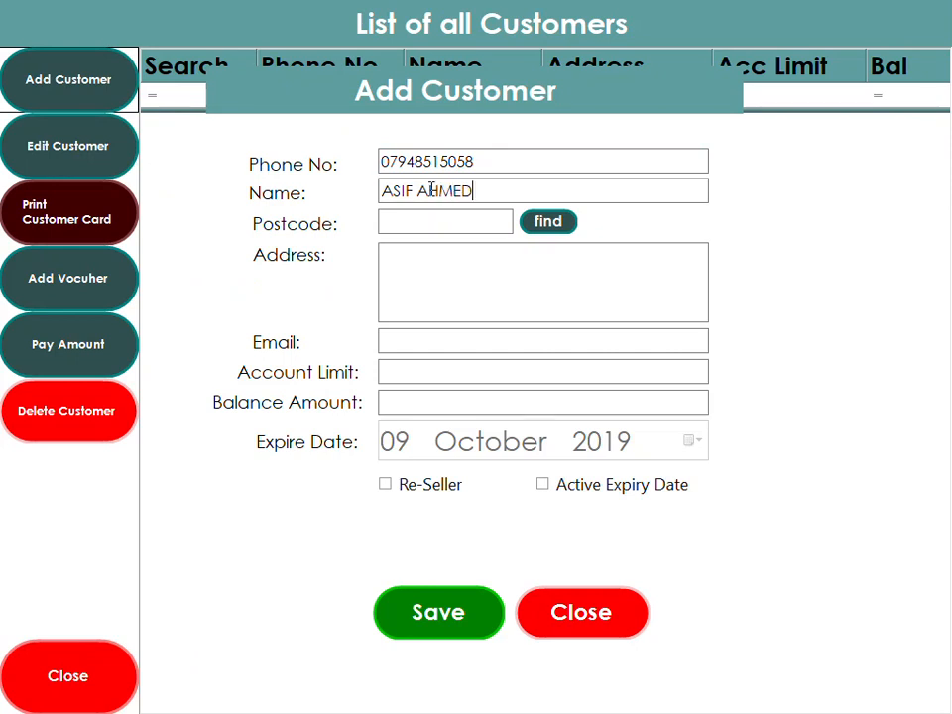
key("Tab")
Give the customer a 5000 account limit, save them, and open a new job for them
left_click(459, 296)
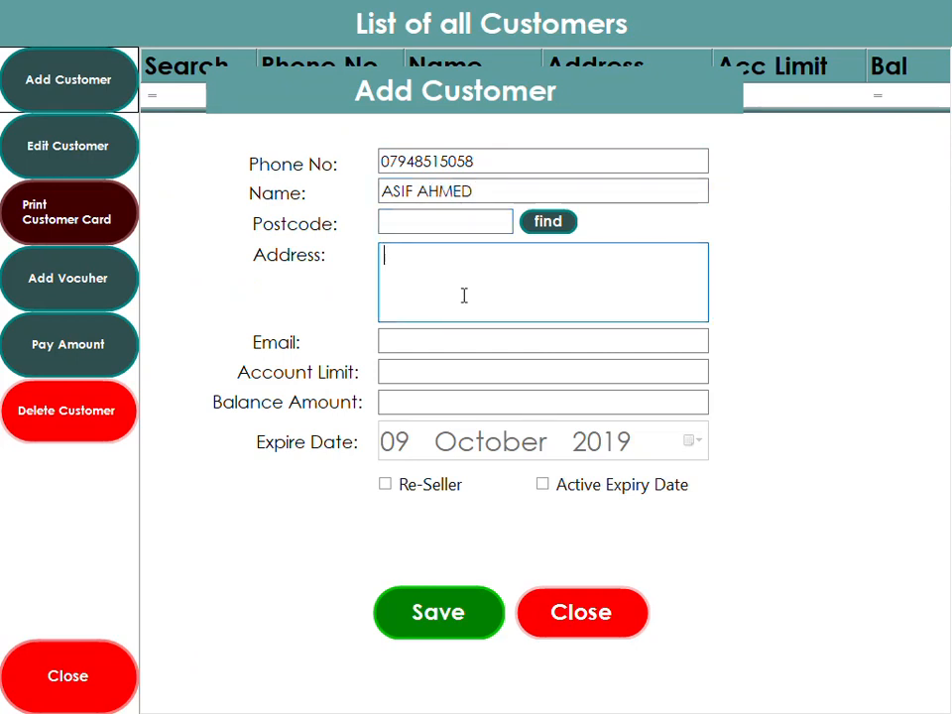
left_click(394, 346)
left_click(429, 374)
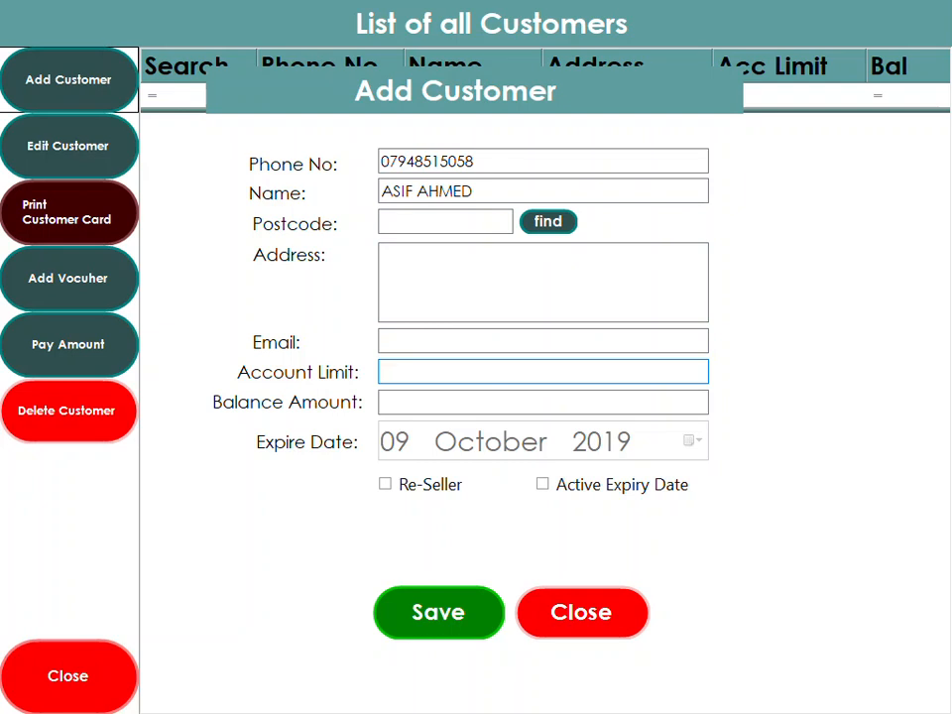
type("5000")
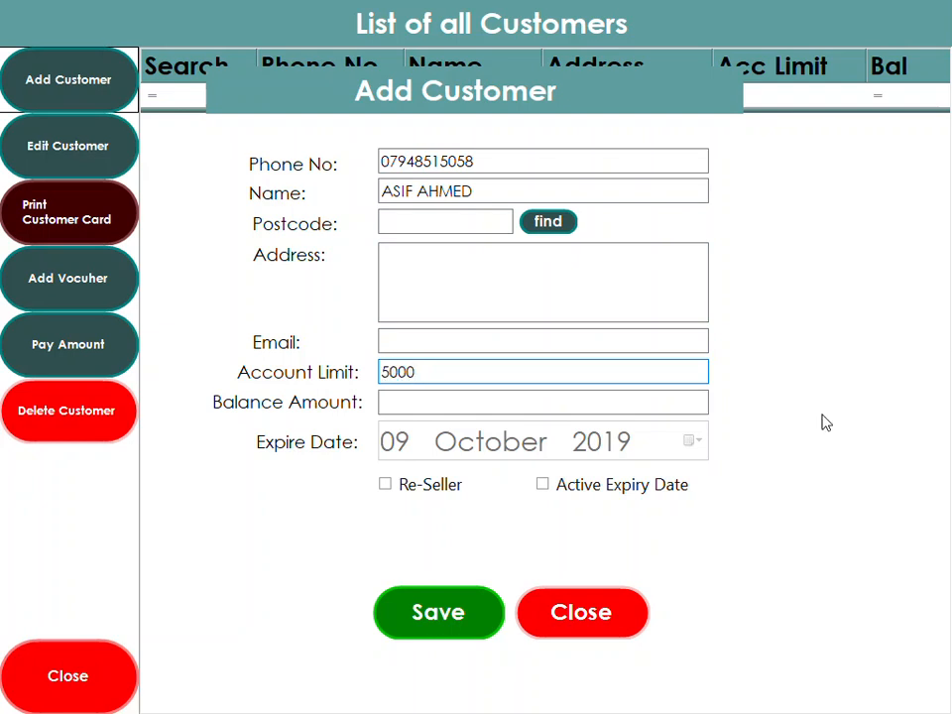
left_click(484, 619)
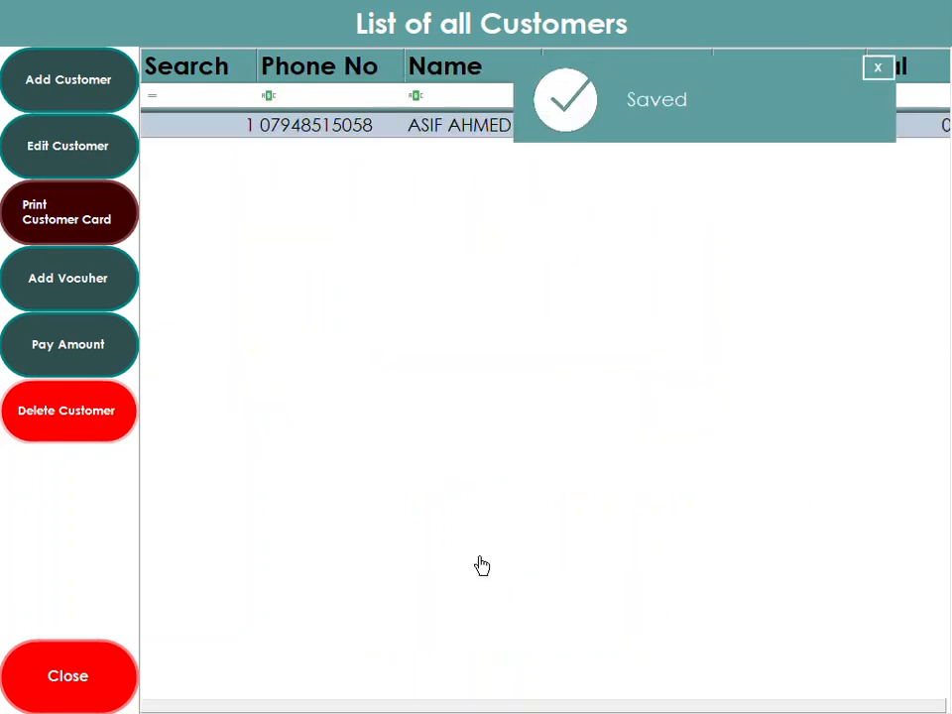
double_click(453, 128)
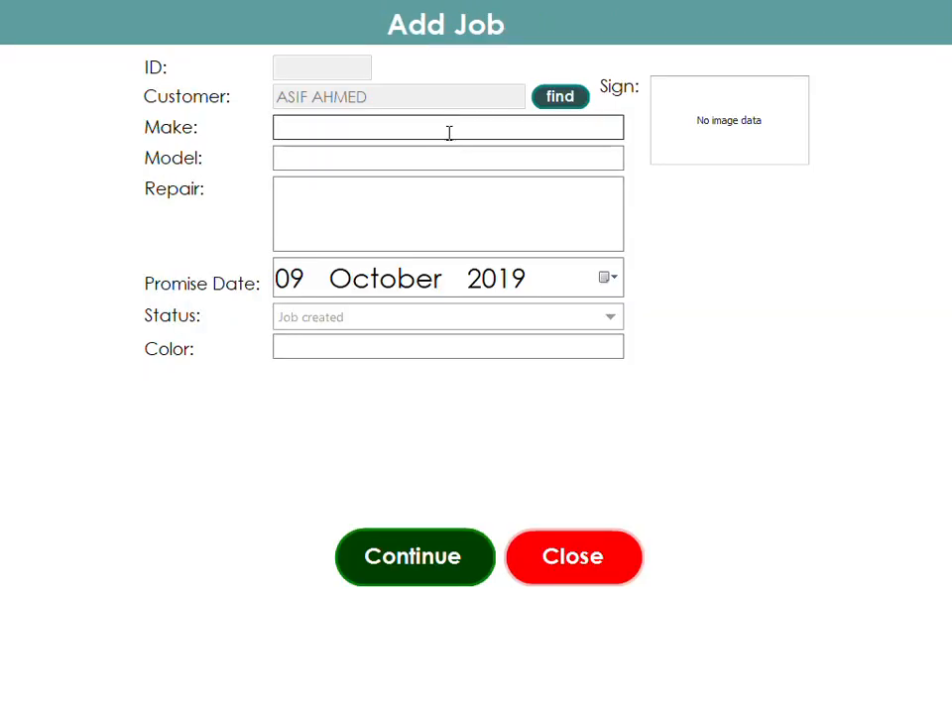
Enter make IPHONE, model 7 PLUS and repair BROKEN SCREEN on the job
left_click(314, 127)
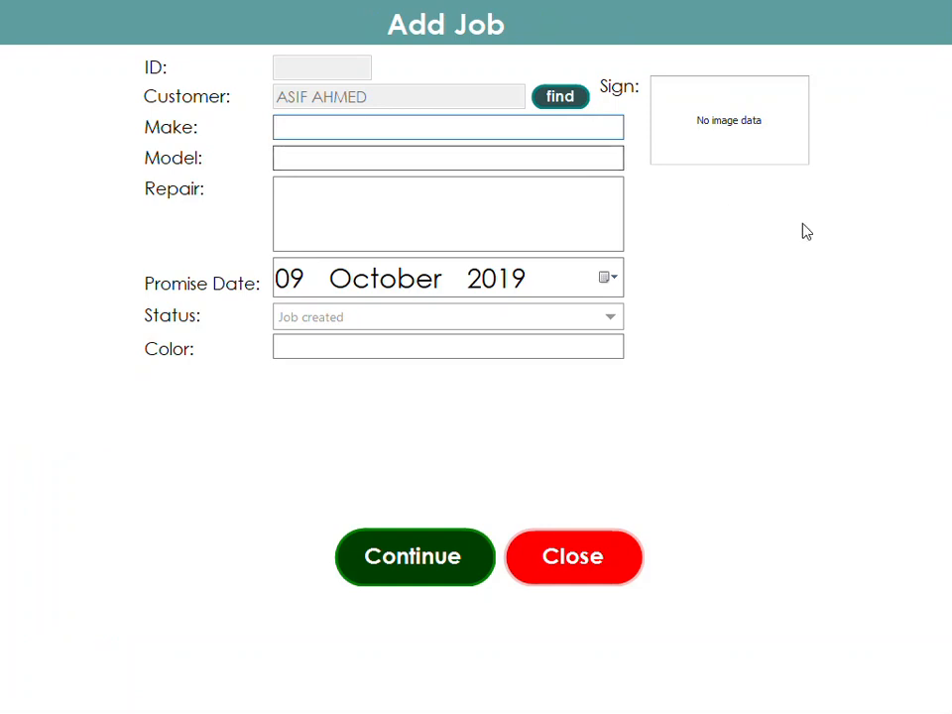
type("IPHONE")
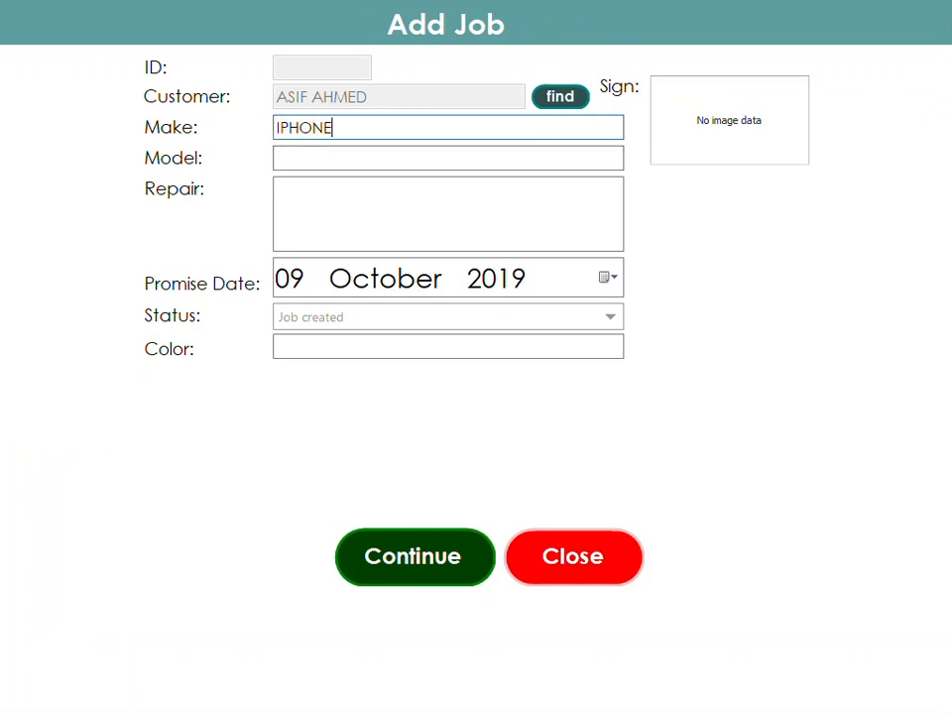
left_click(380, 157)
type("7 PLUS")
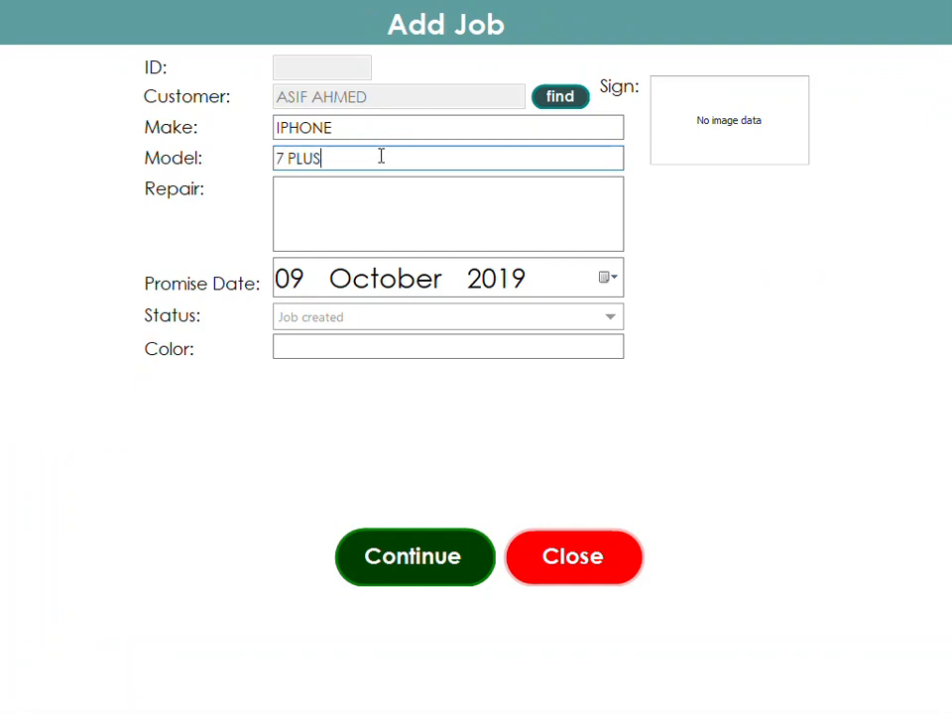
left_click(395, 181)
type("BROKEN SCREEN")
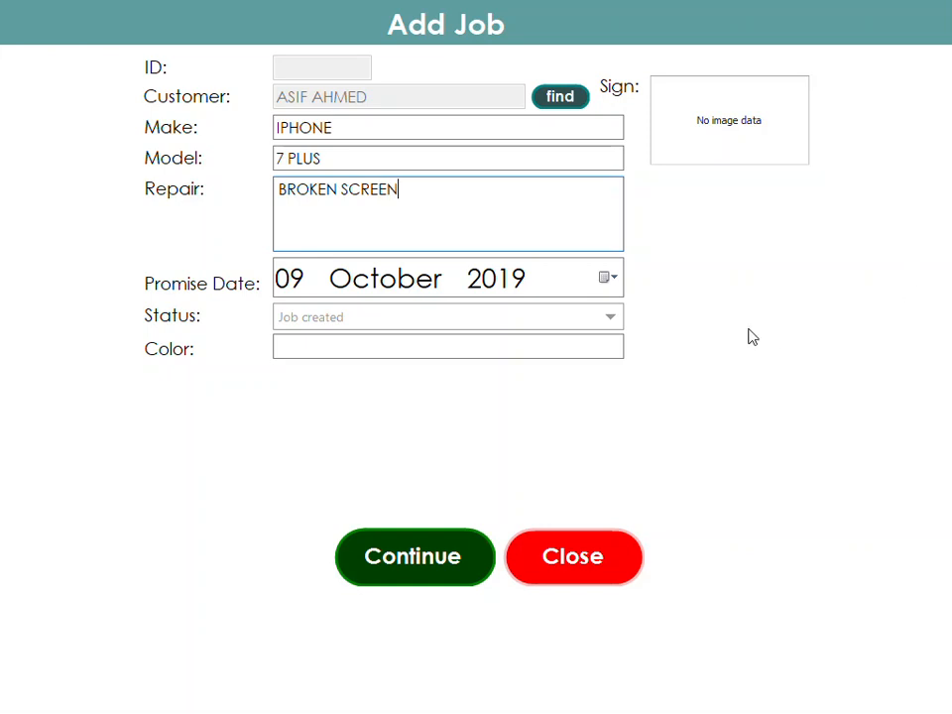
Set the promise date to 10 October, keep status Job created, and enter colour SILVER
left_click(608, 278)
left_click(462, 421)
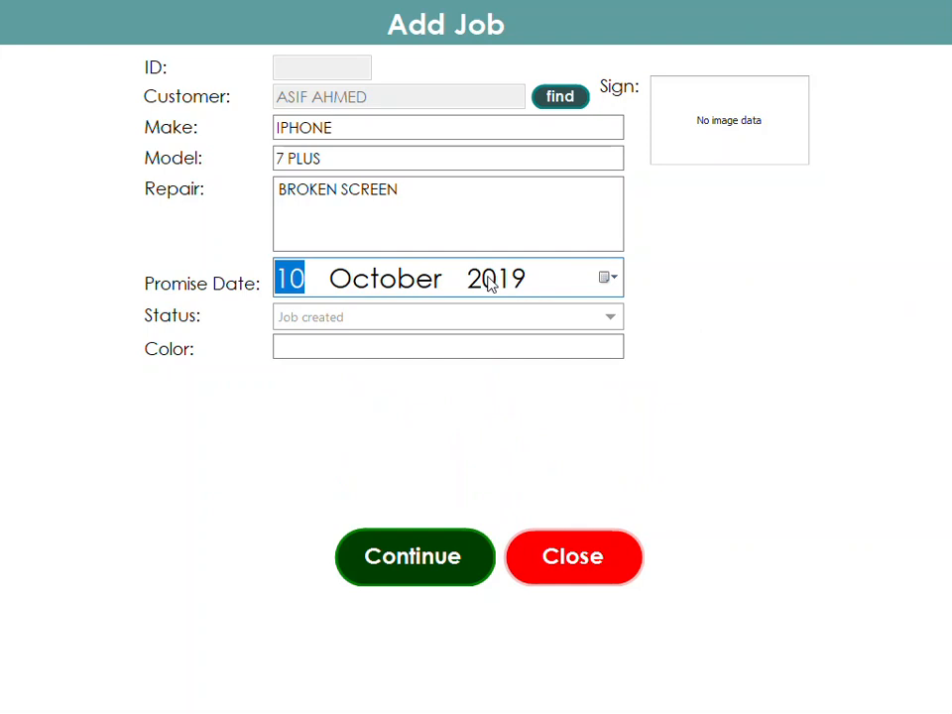
left_click(609, 319)
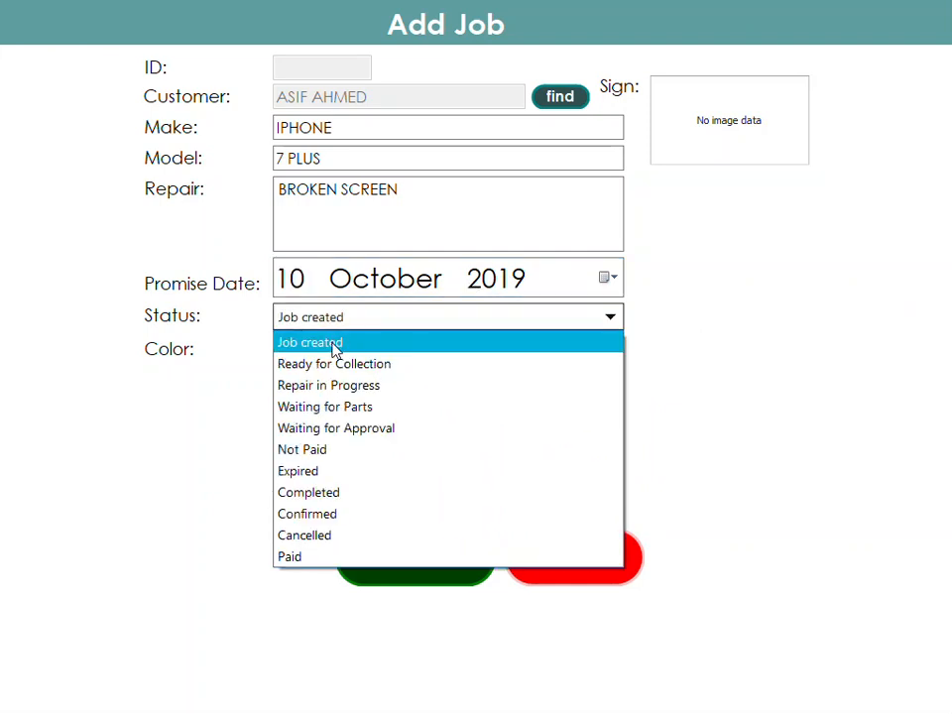
left_click(333, 343)
left_click(330, 345)
type("SIOLVER")
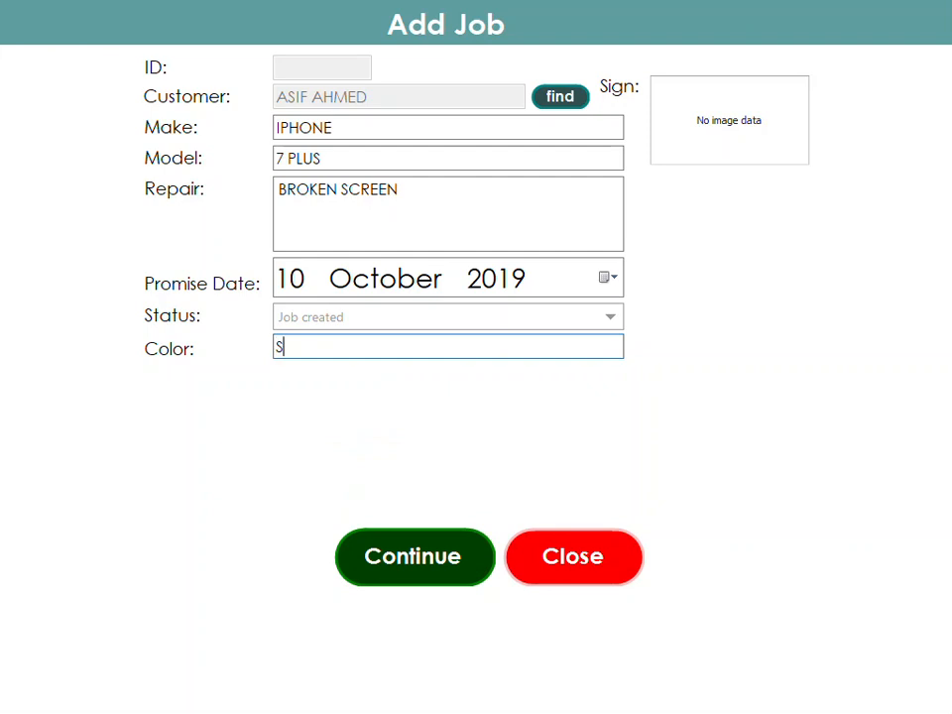
key("BackSpace")
key("BackSpace")
key("BackSpace")
key("BackSpace")
key("BackSpace")
type("LVER")
Draw the customer's signature on the pad, confirm it, and continue to save the repair job
left_click(746, 118)
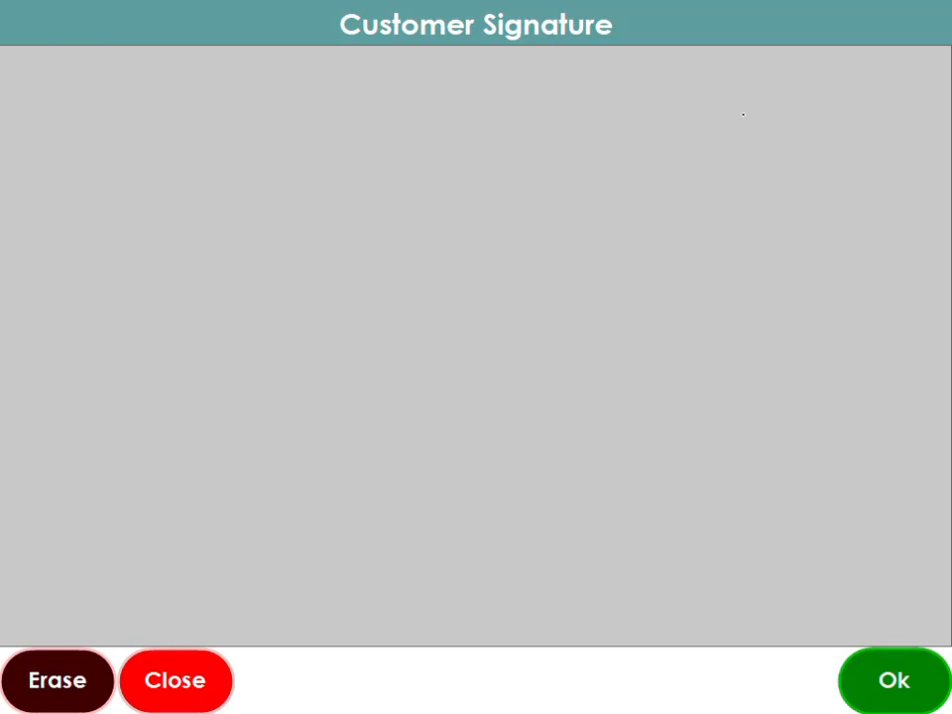
mouse_move(376, 295)
left_mouse_down()
mouse_move(430, 213)
mouse_move(552, 358)
left_mouse_up()
left_click_drag(516, 317, 646, 227)
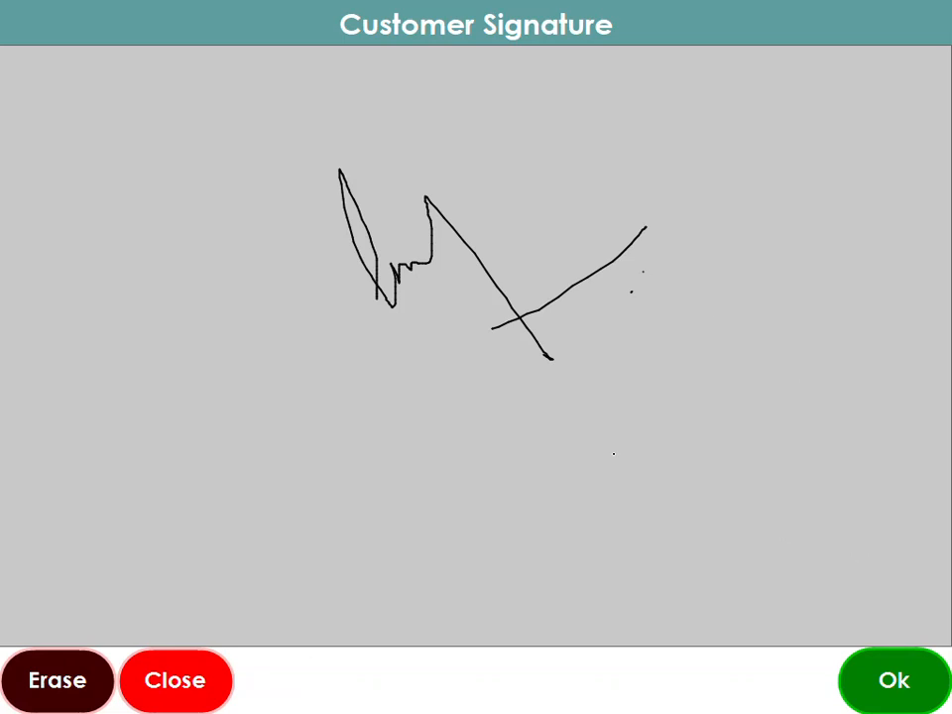
left_click(863, 682)
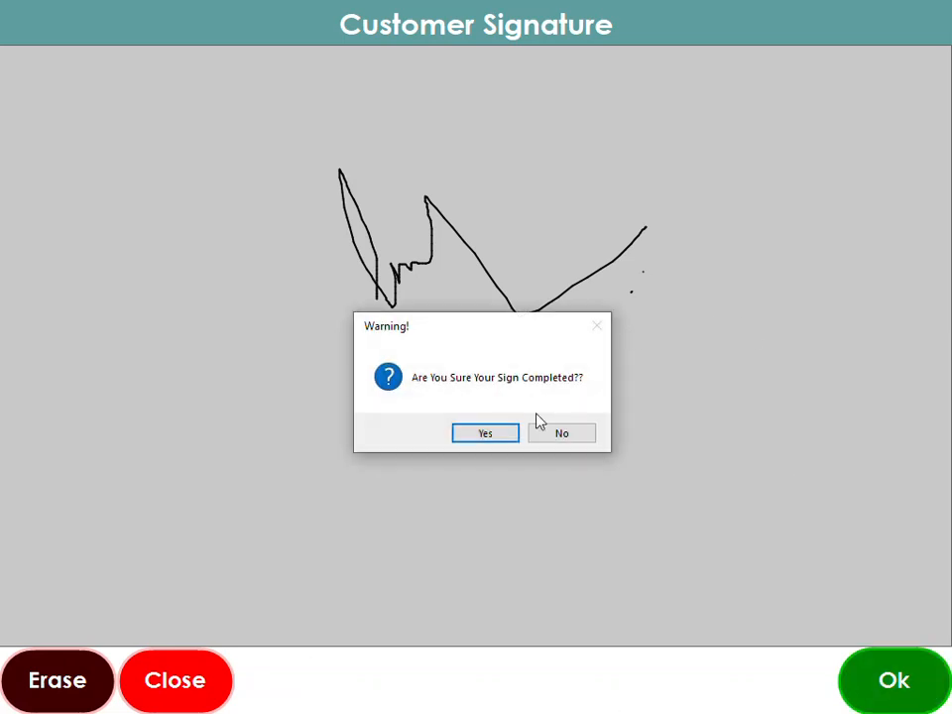
left_click(482, 434)
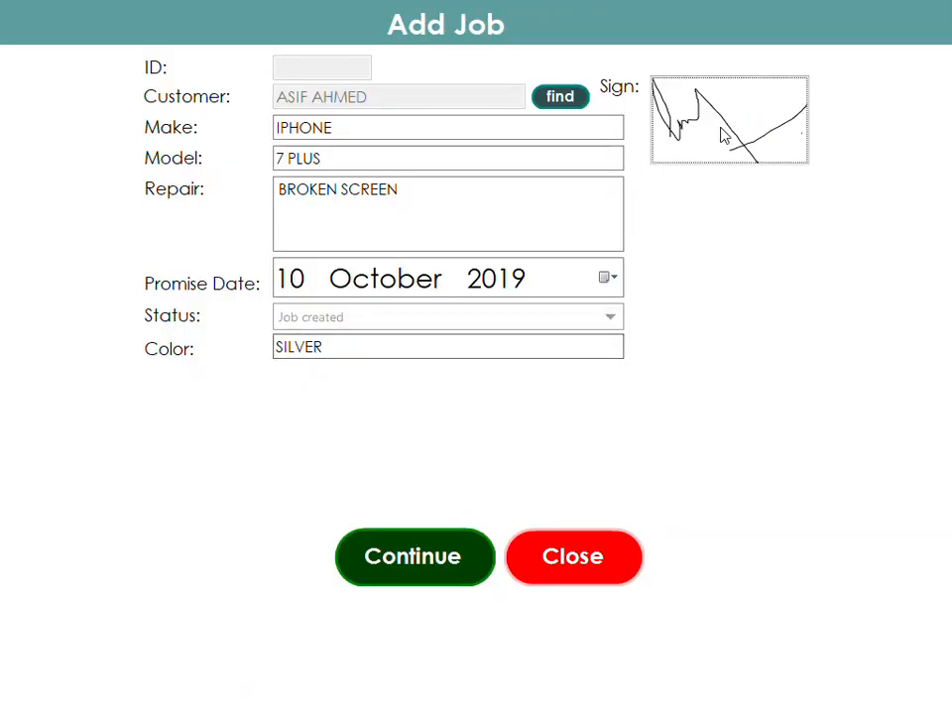
left_click(413, 558)
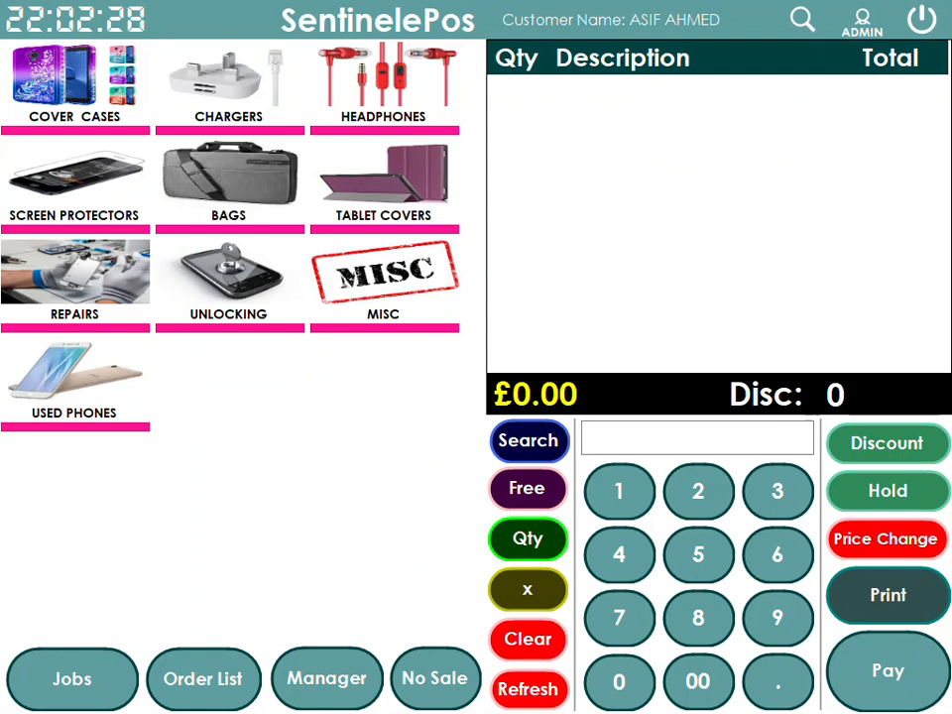
Add an APPLE IPHONE X COVER, then edit it to SCREEN FOR IPHONE X priced 50.00
left_click(70, 71)
left_click(78, 172)
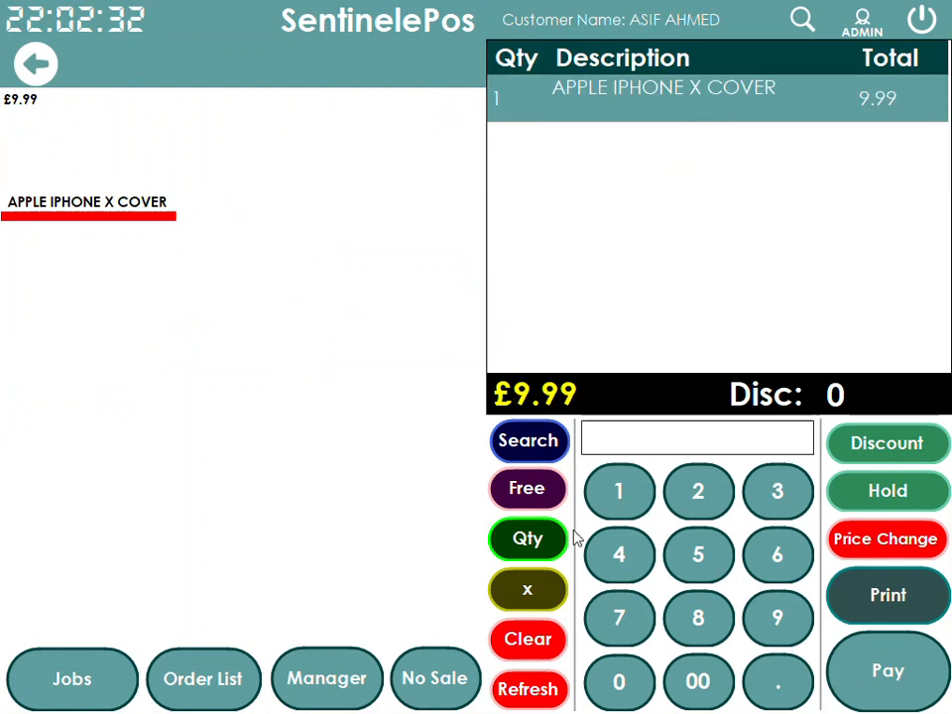
left_click(654, 124)
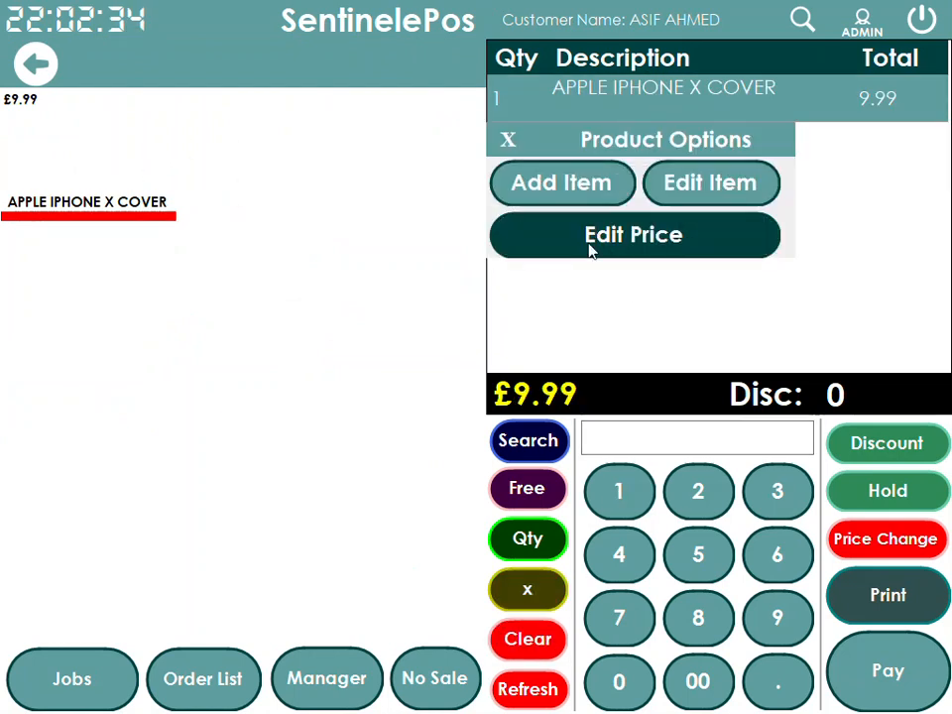
left_click(695, 187)
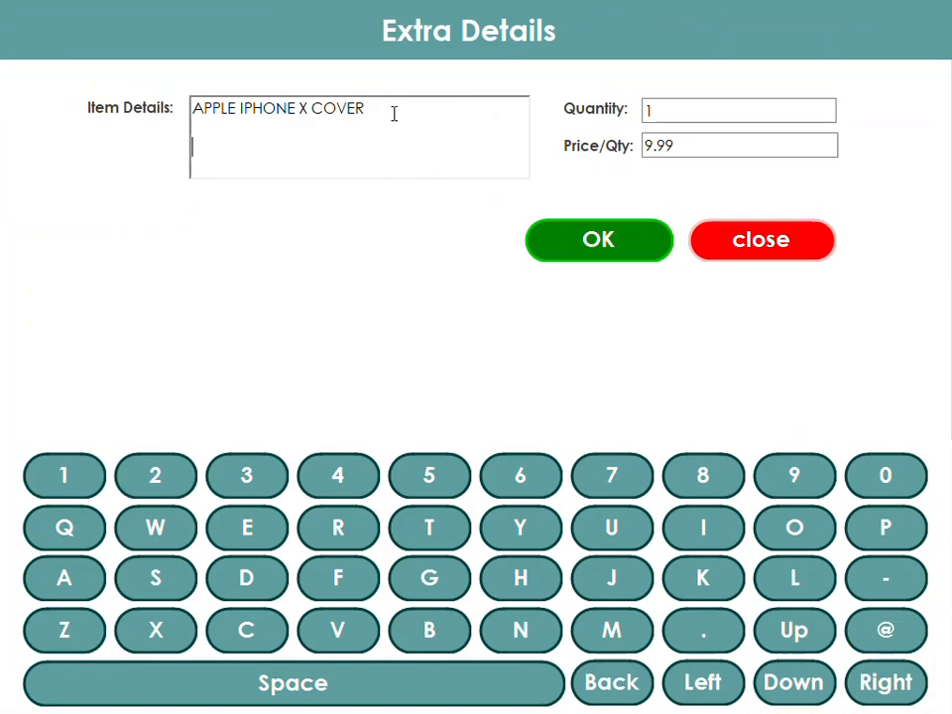
left_click_drag(393, 115, 43, 108)
type("SCREEN ")
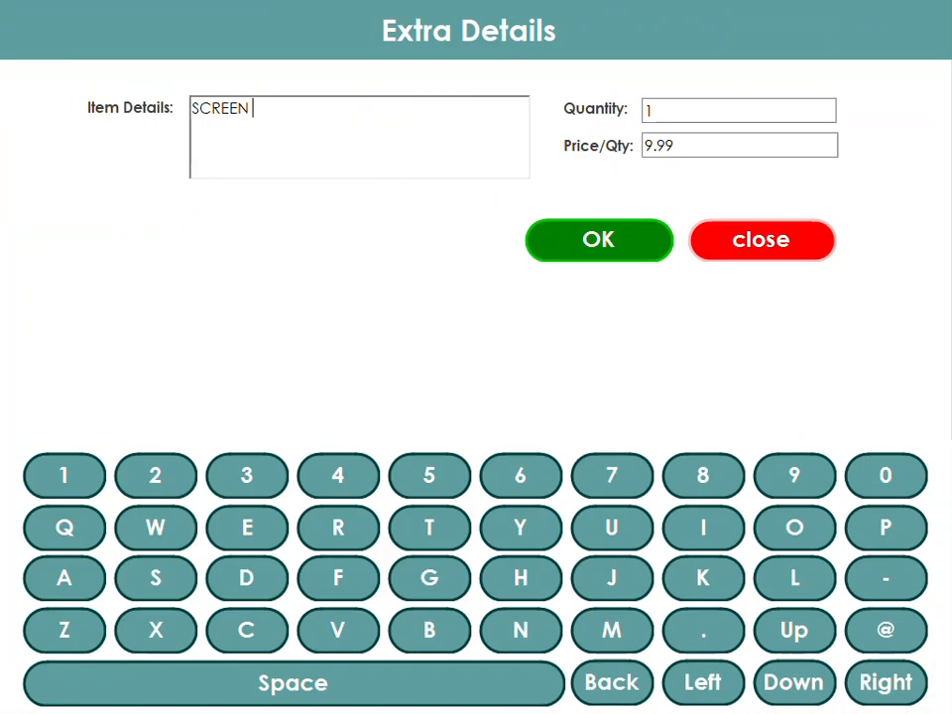
type("FOR IPHONE X")
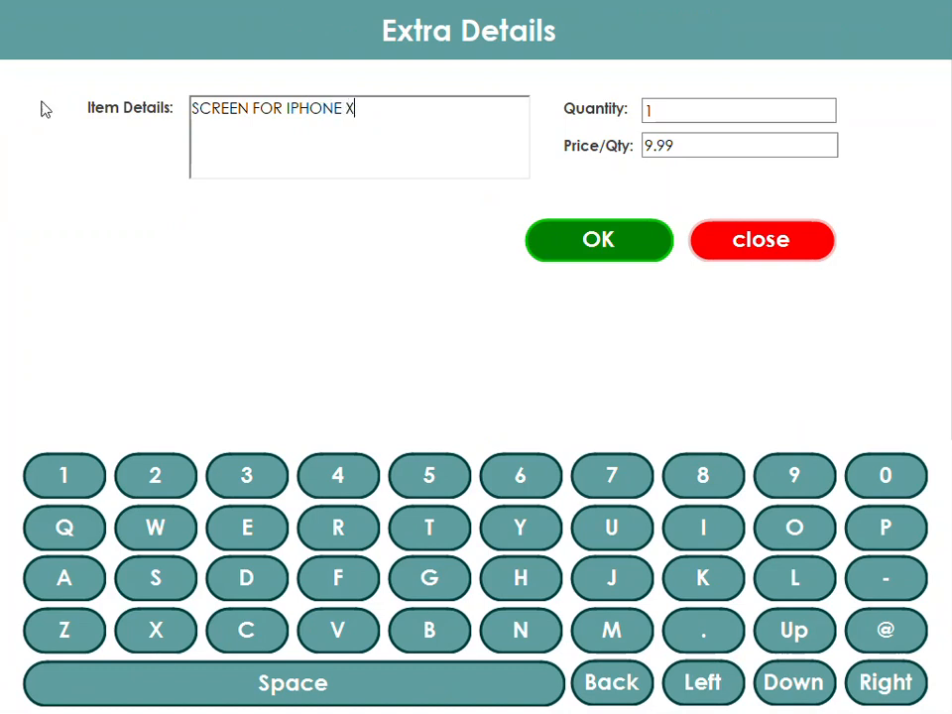
left_click_drag(691, 147, 564, 140)
type("50.00")
left_click(590, 239)
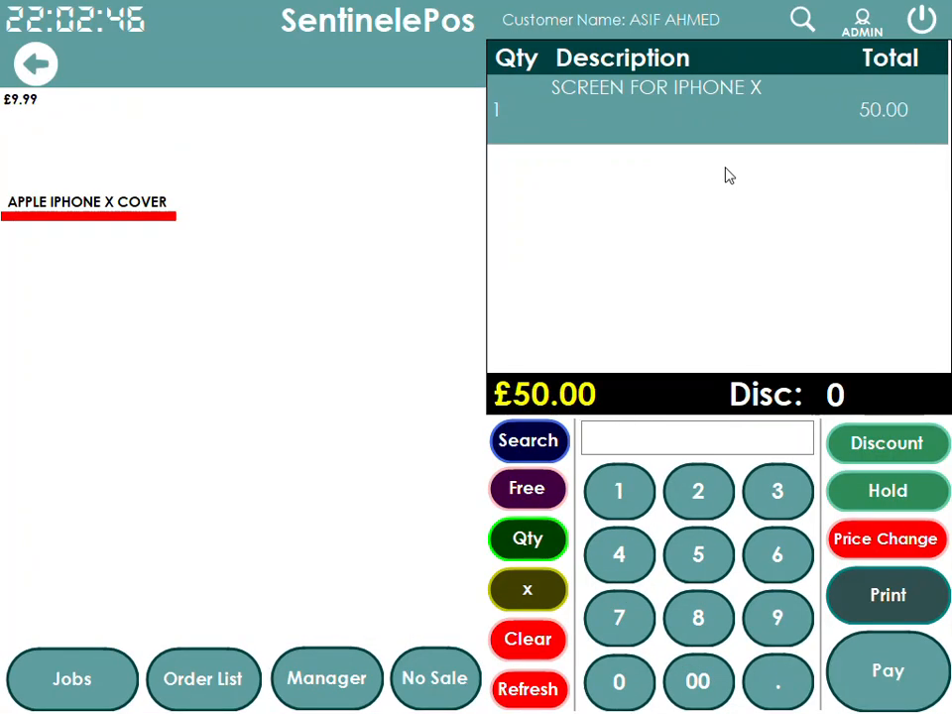
Pay the £50.00 sale with receipt printing turned on and close the payment summary
left_click(38, 77)
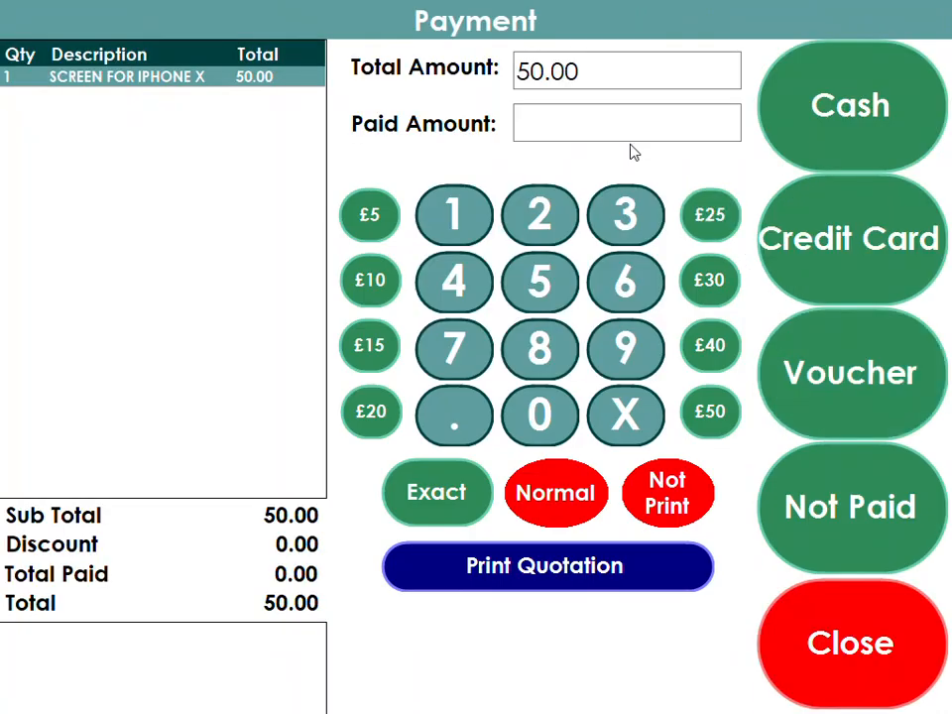
left_click_drag(589, 70, 456, 81)
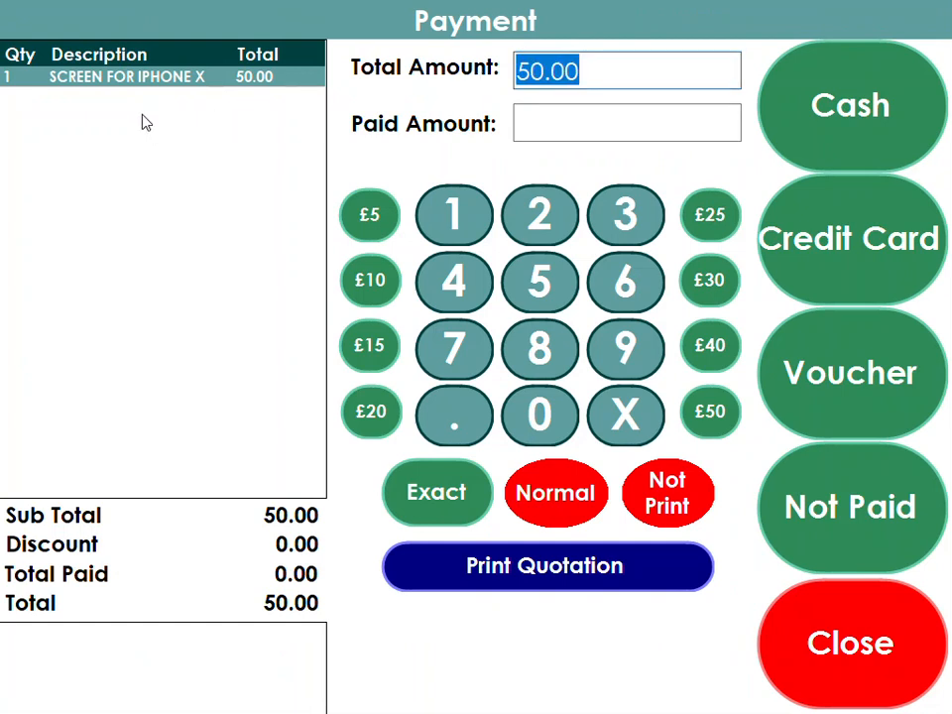
left_click(684, 510)
left_click(822, 522)
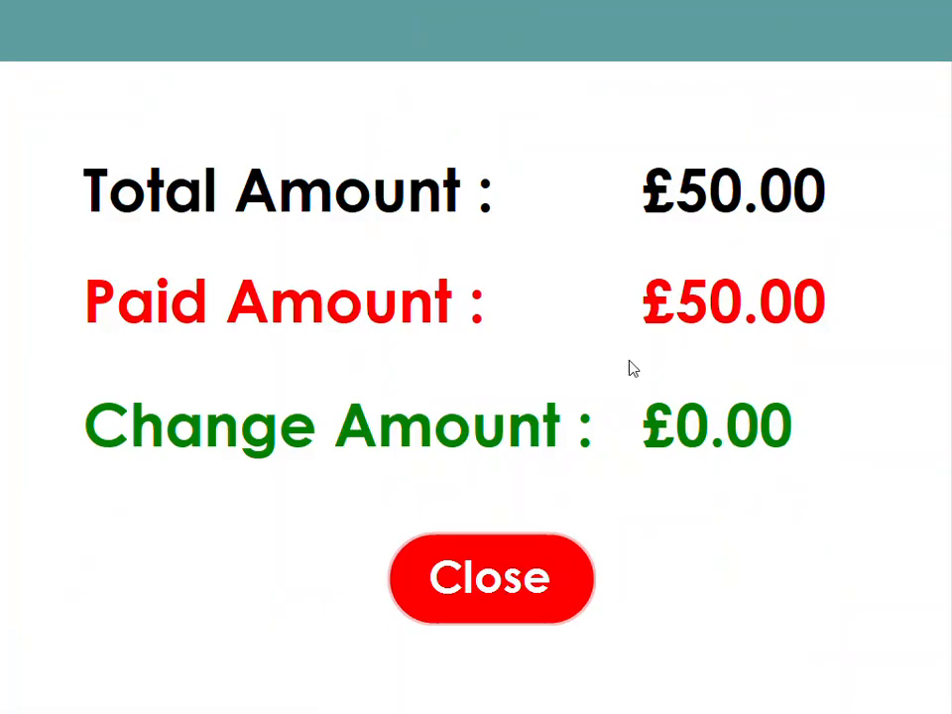
left_click(536, 569)
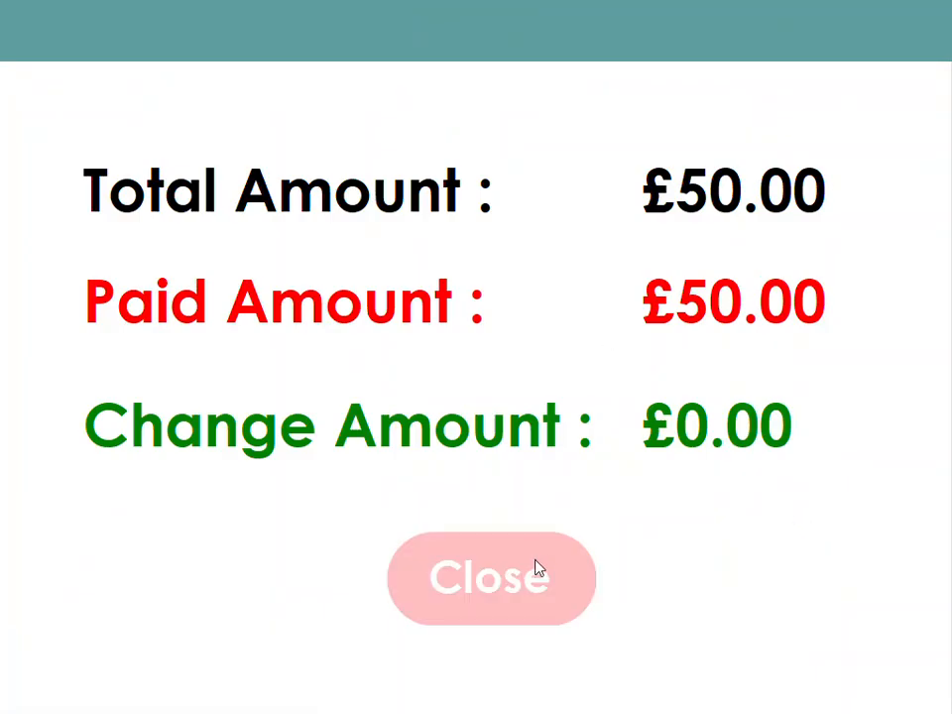